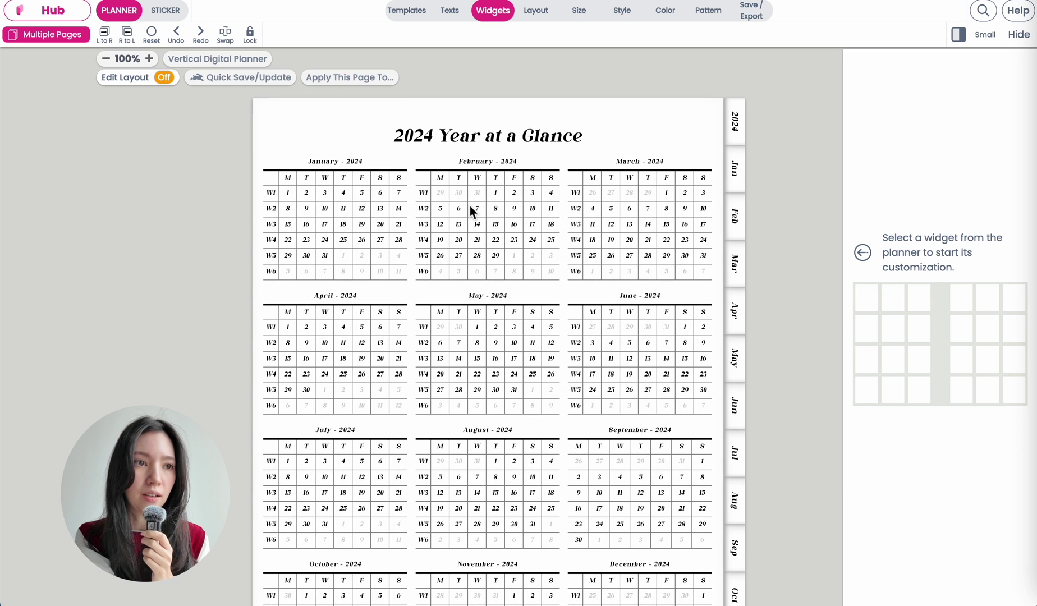
- Try the Vertical Digital Planner Landscape size and return to the Vertical Digital Planner size
left_click(536, 14)
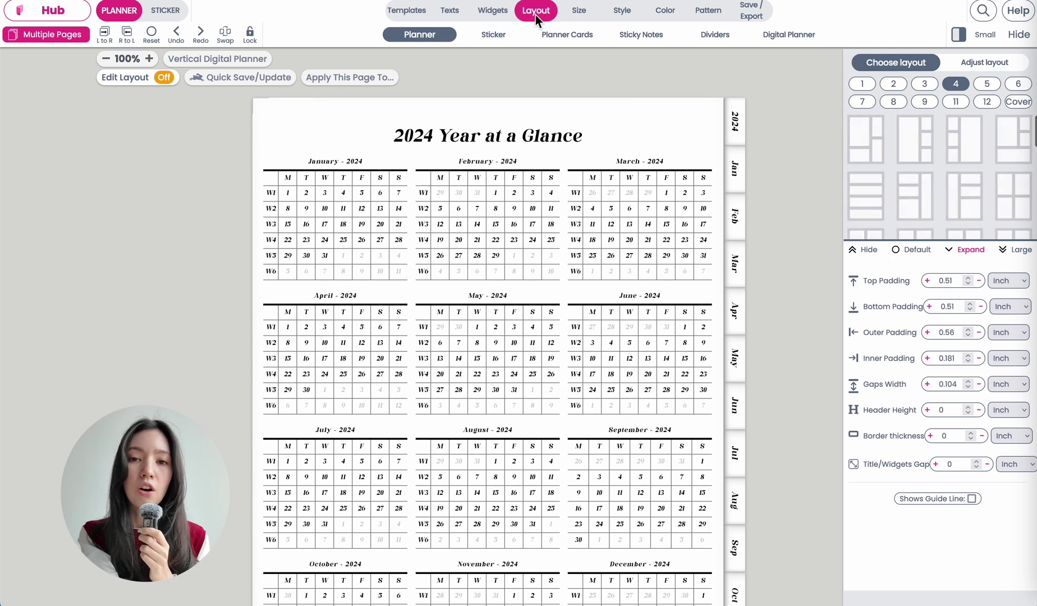
left_click(577, 14)
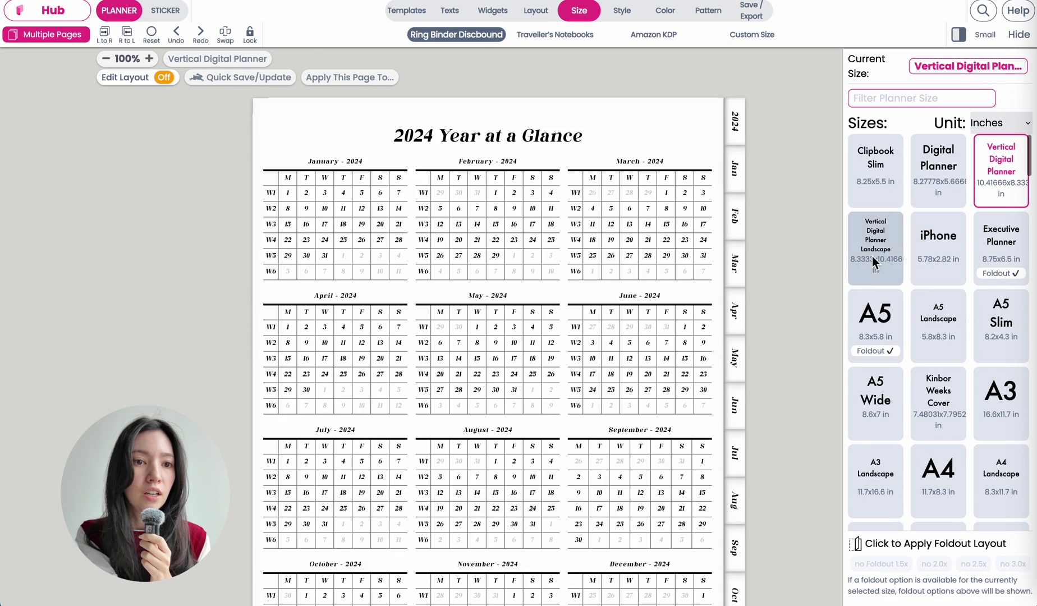
left_click(820, 291)
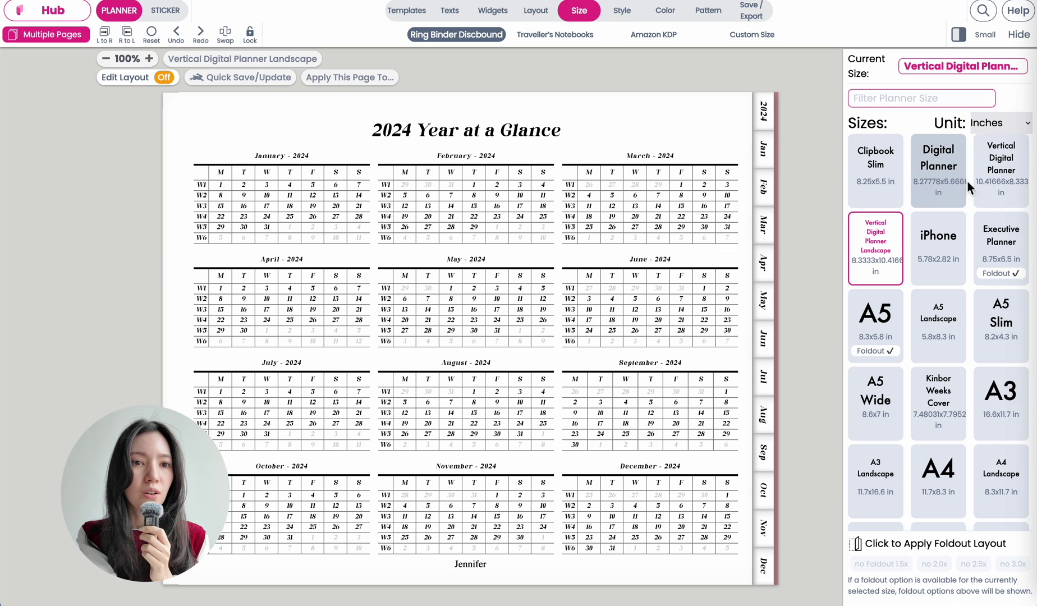
left_click(999, 169)
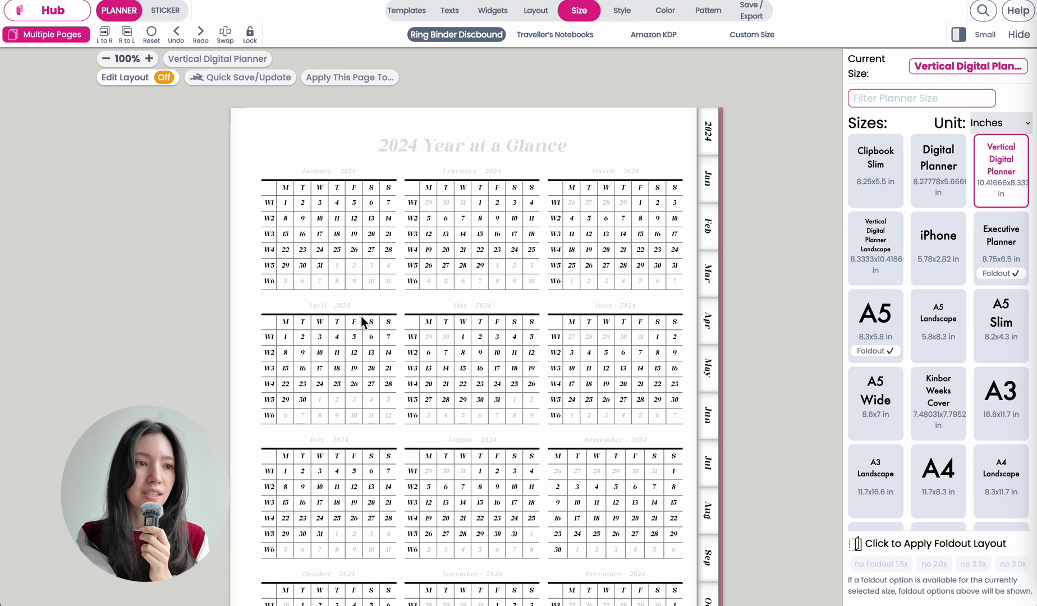
- Show the planner's multiple-page list and insert an empty page at the top as page 1
left_click(19, 34)
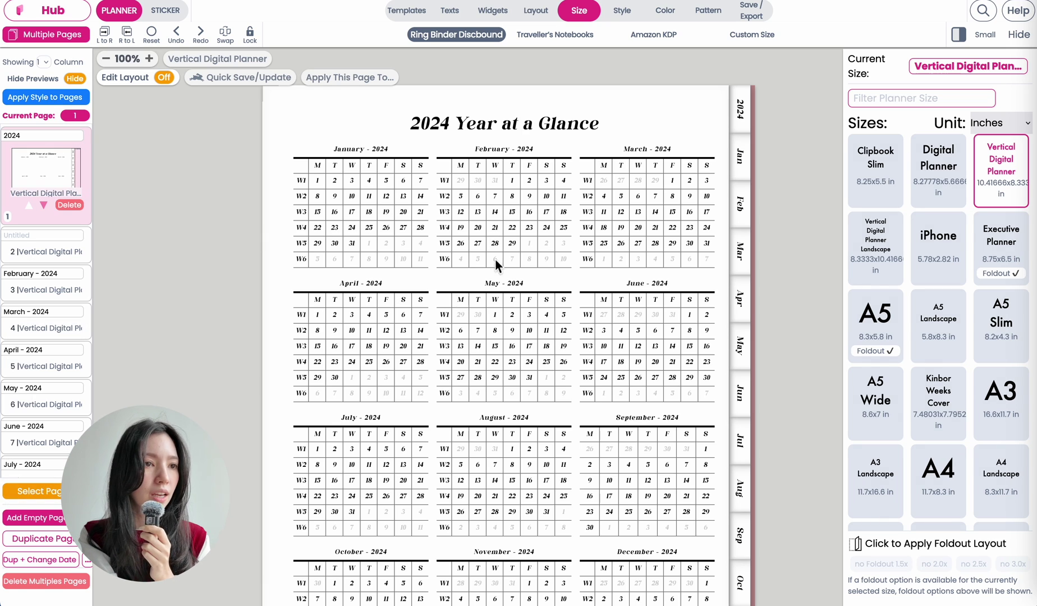
left_click(36, 39)
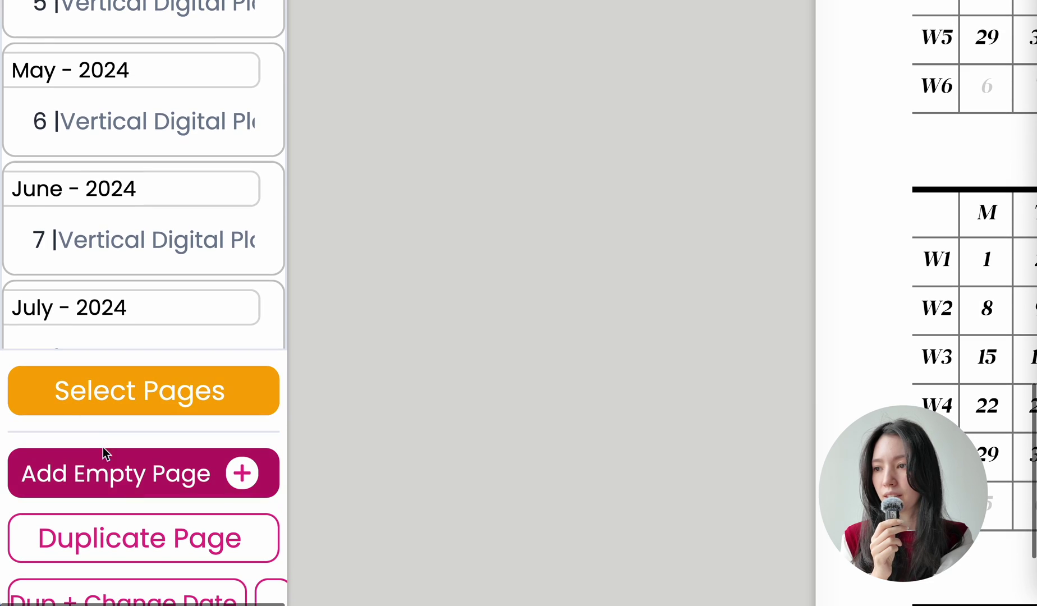
left_click(151, 394)
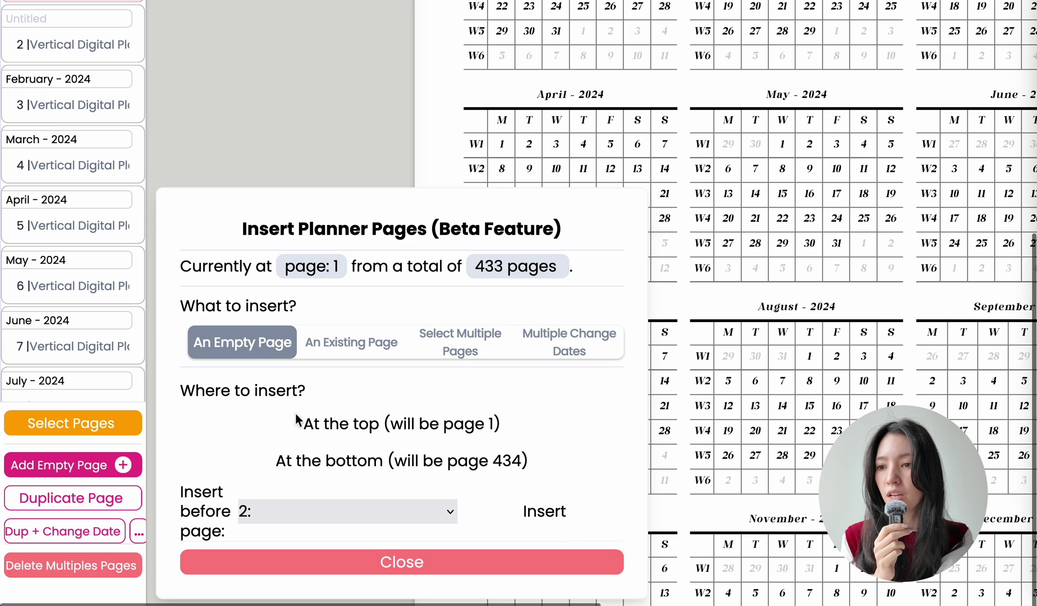
left_click(425, 429)
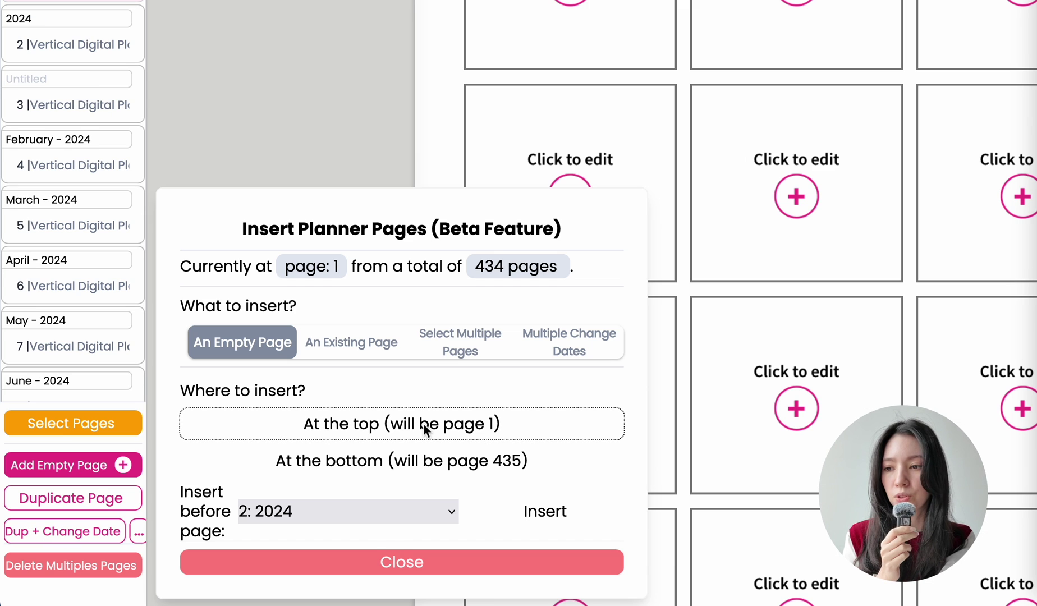
left_click(381, 568)
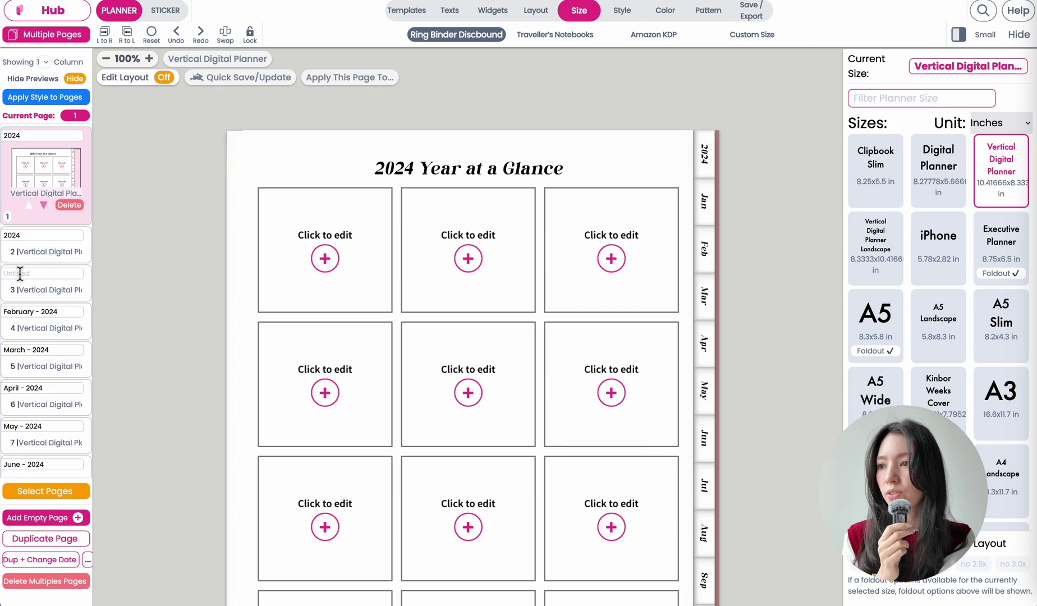
- Compare the new first page with page 2 and apply the single-box layout to page 1
left_click(34, 256)
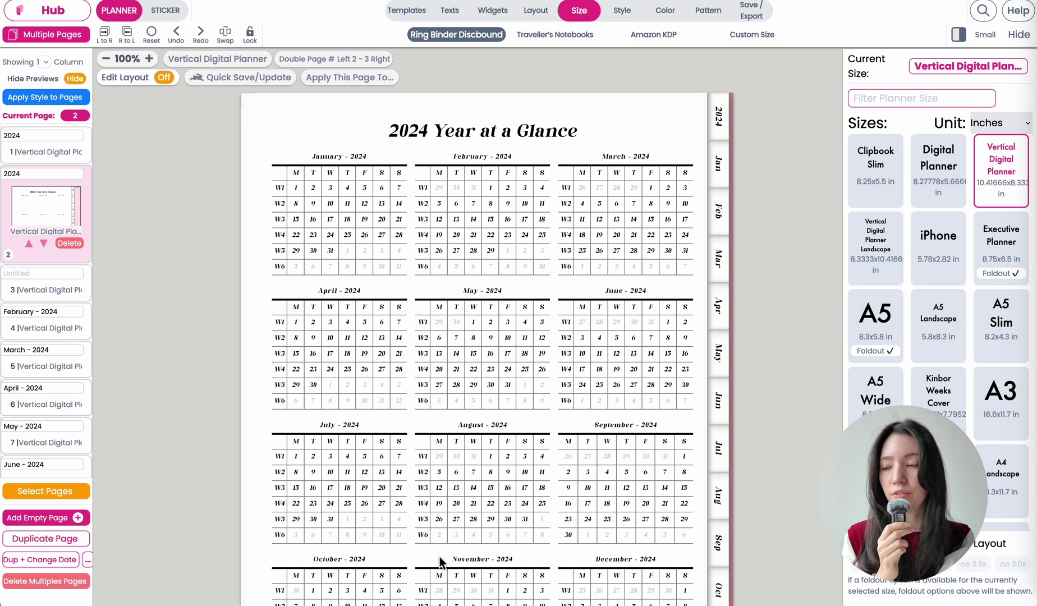
left_click(42, 154)
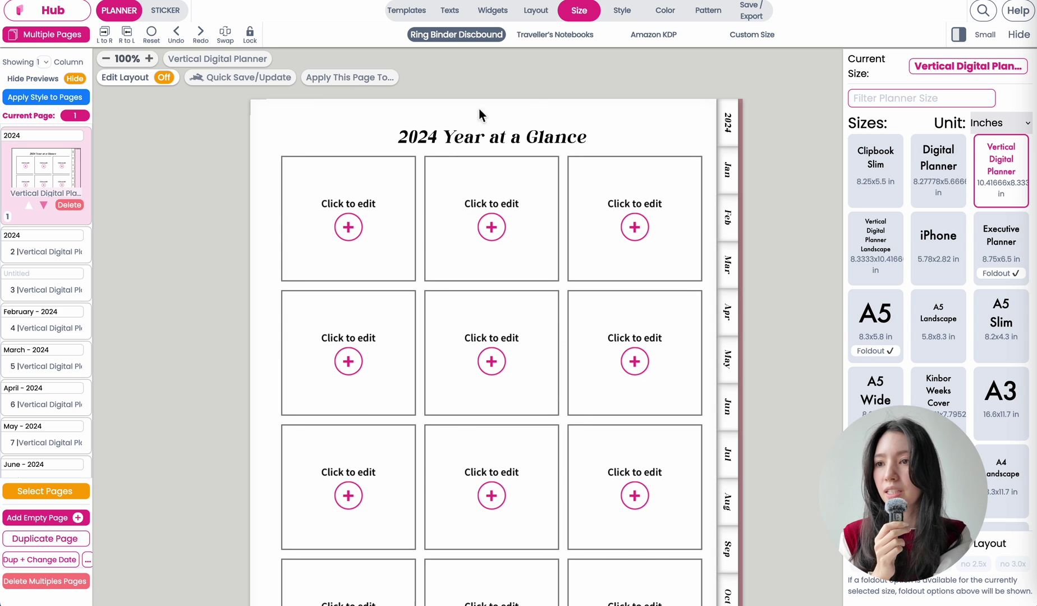
left_click(535, 12)
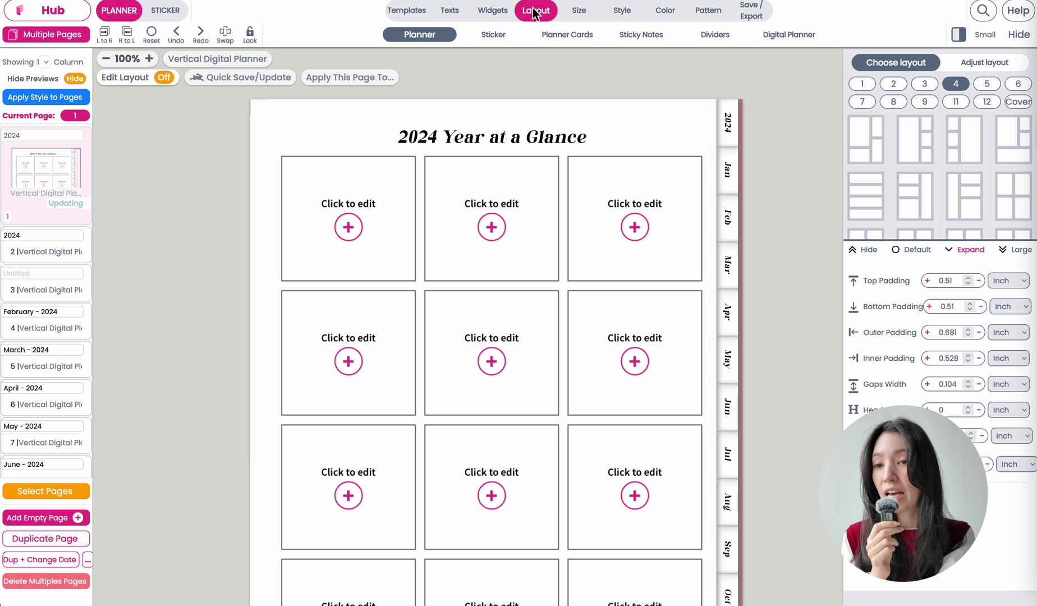
left_click(864, 84)
left_click(867, 141)
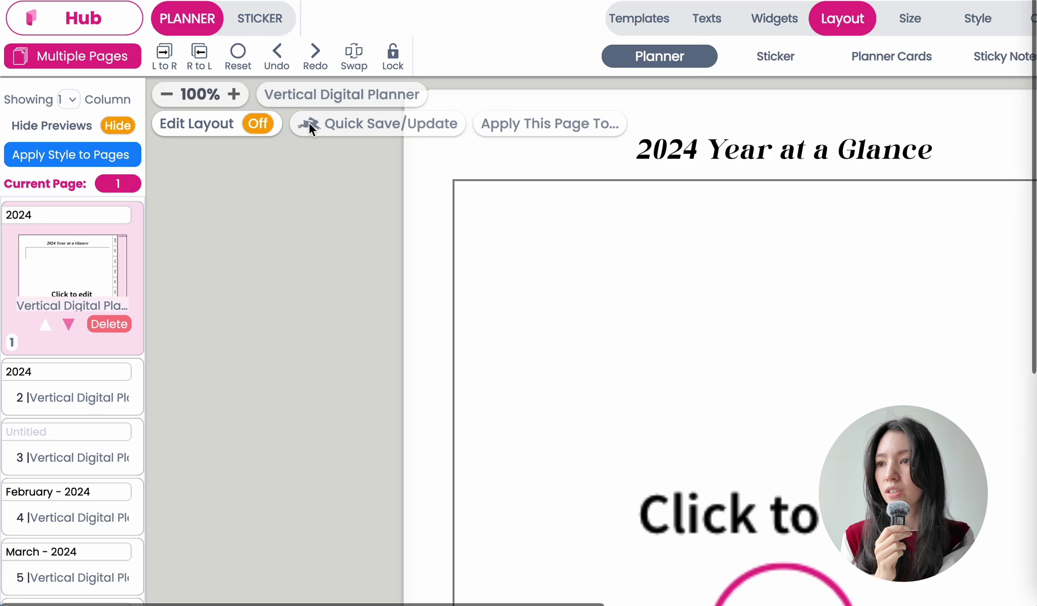
- Turn on layout editing and remove the single widget box from page 1
scroll(317, 120, "down", 3)
scroll(518, 331, "up", 2)
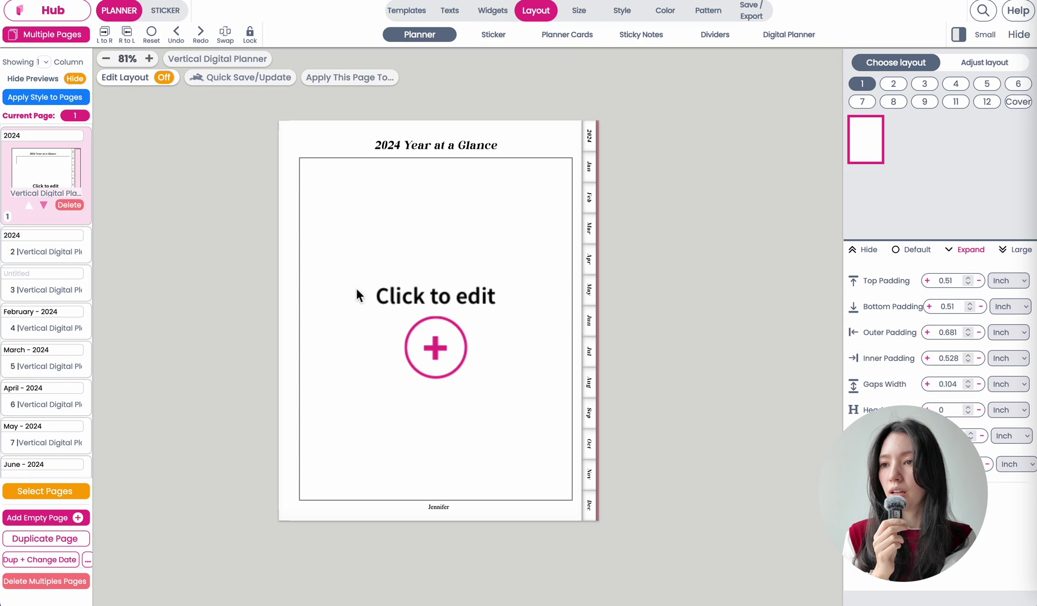
scroll(416, 344, "up", 1)
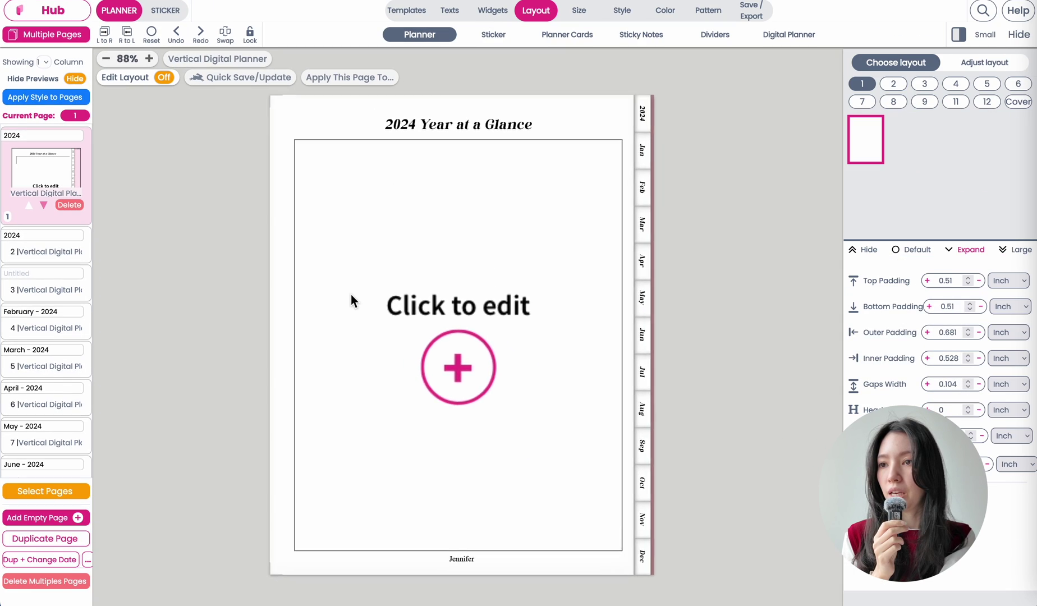
scroll(350, 294, "up", 1)
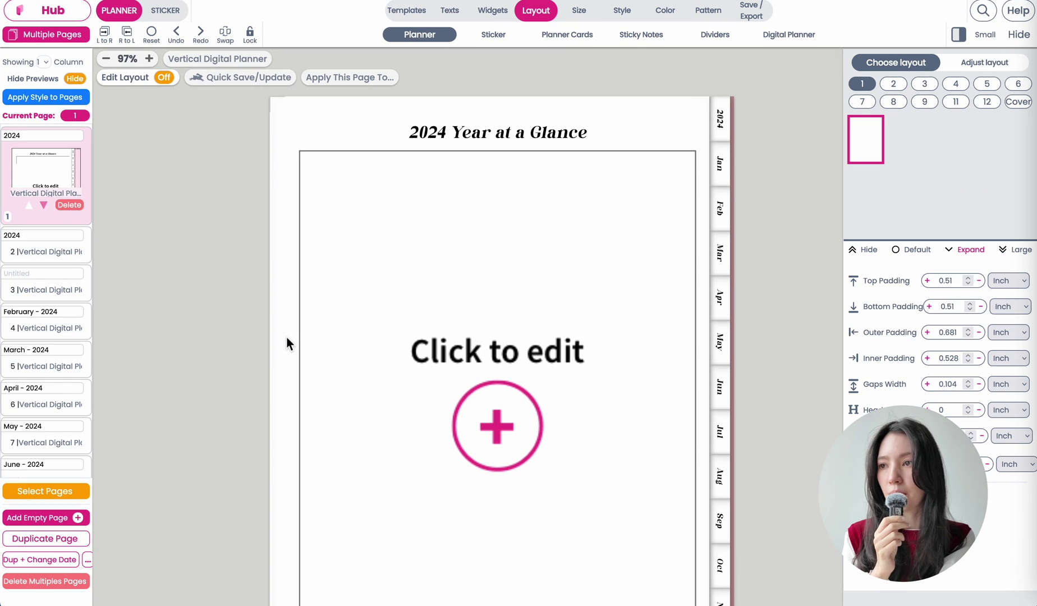
left_click(163, 77)
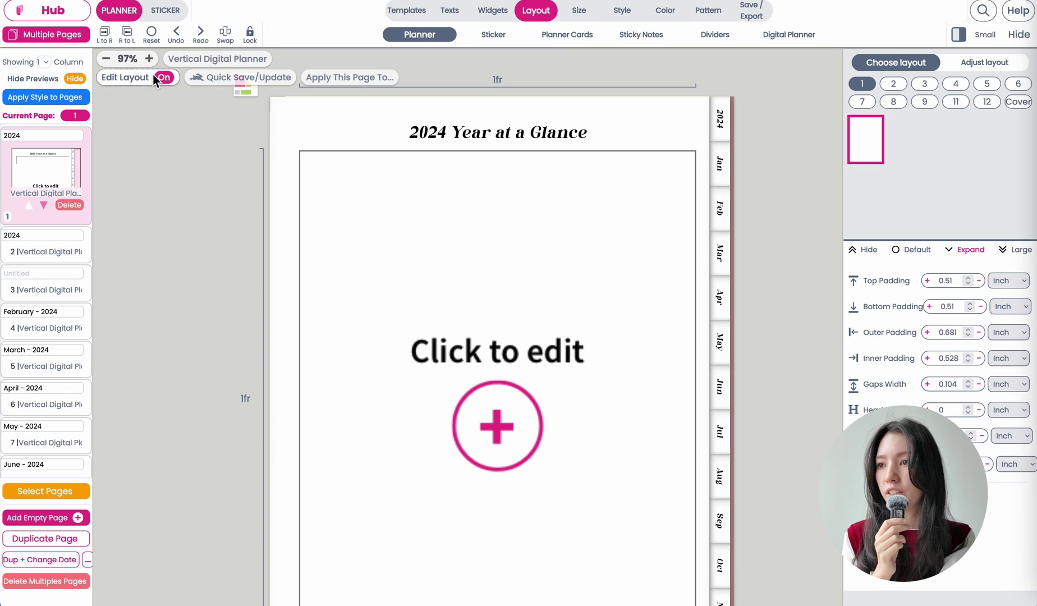
left_click(539, 410)
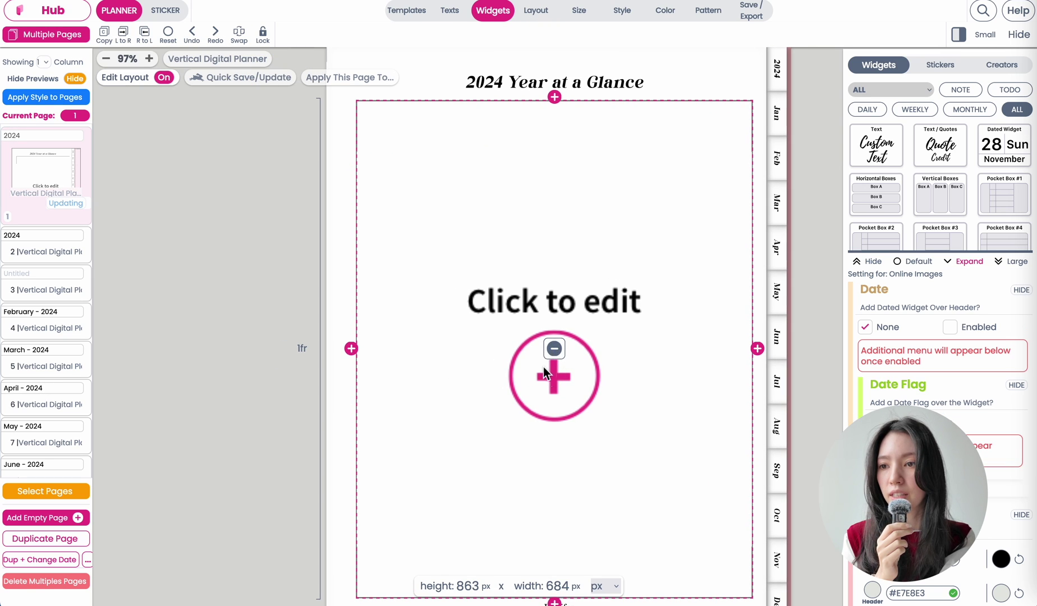
left_click(555, 350)
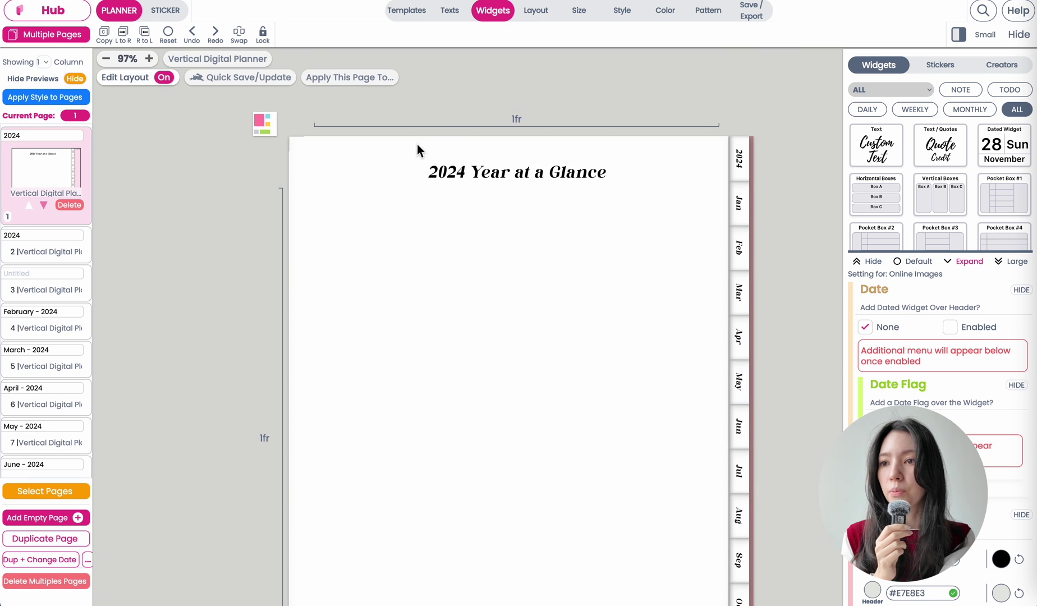
- Hide the H1 title of page 1, applying the setting to both left and right pages
left_click(452, 12)
left_click(327, 34)
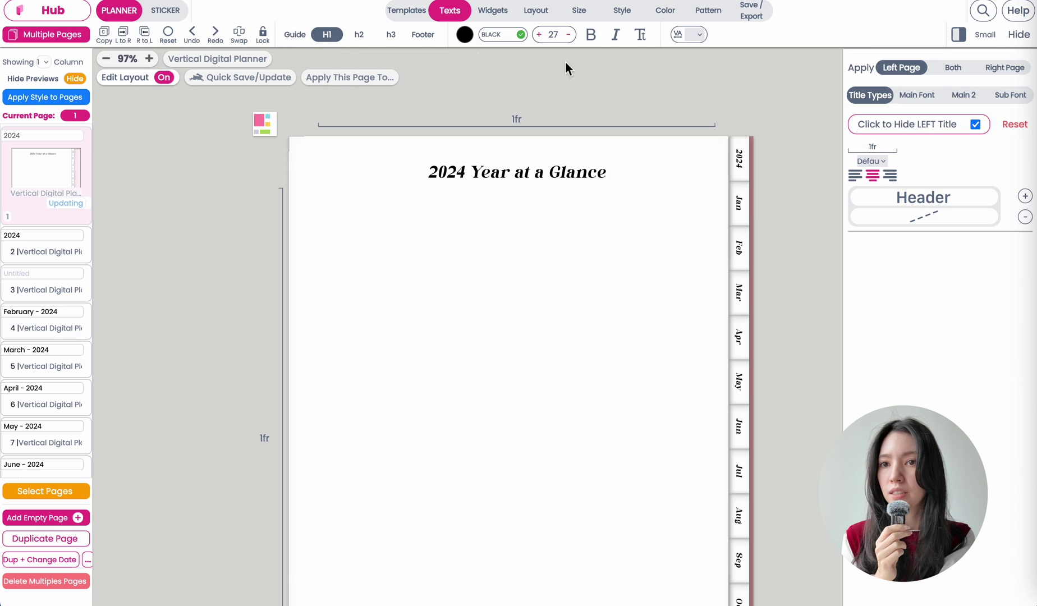
left_click(952, 68)
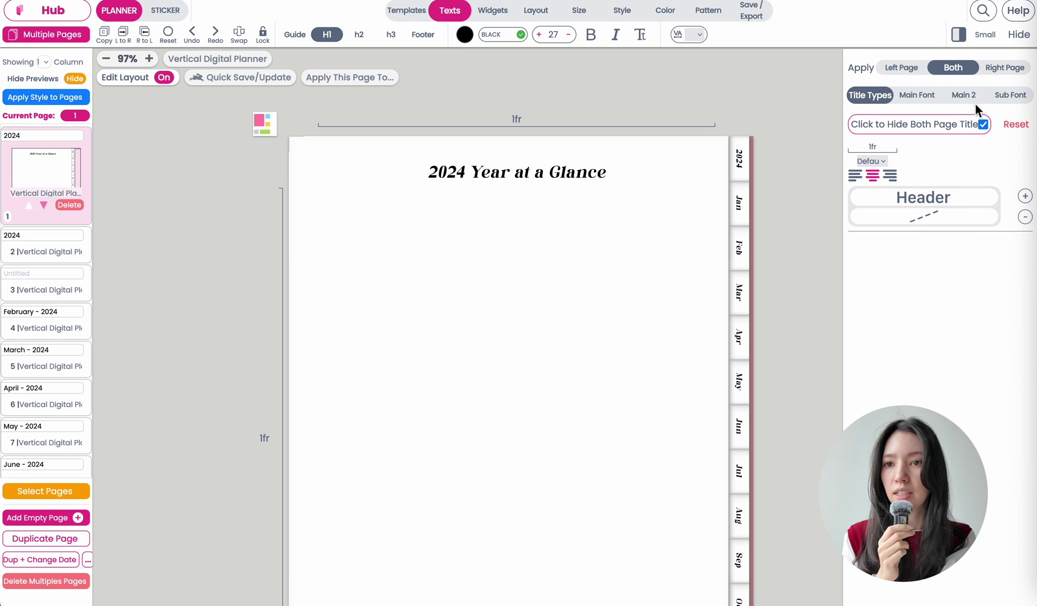
left_click(982, 124)
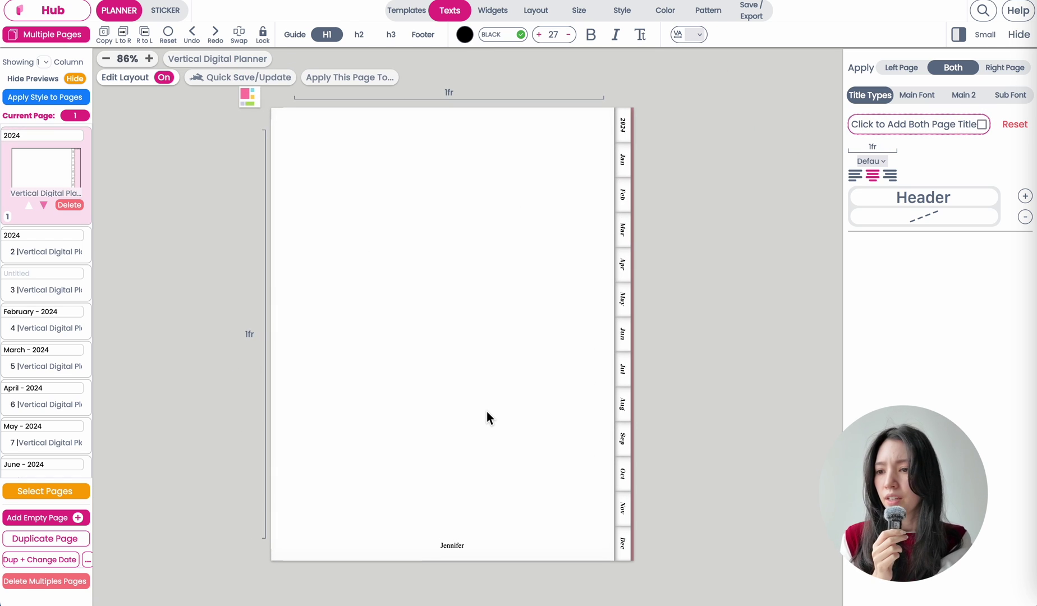
- Delete the name from the footer of page 1
left_click(449, 547)
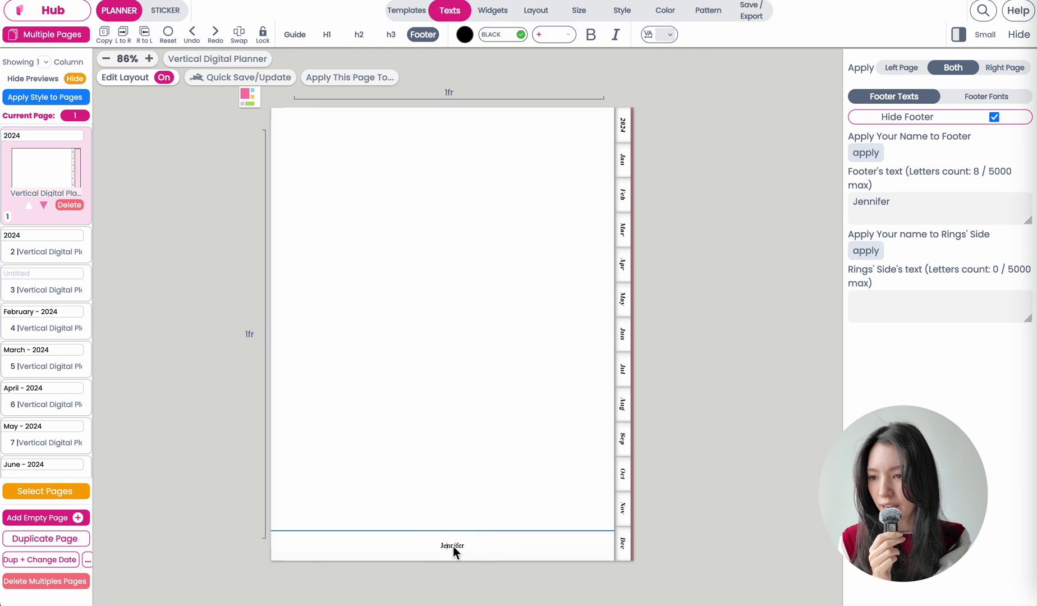
key("ctrl+a")
key("BackSpace")
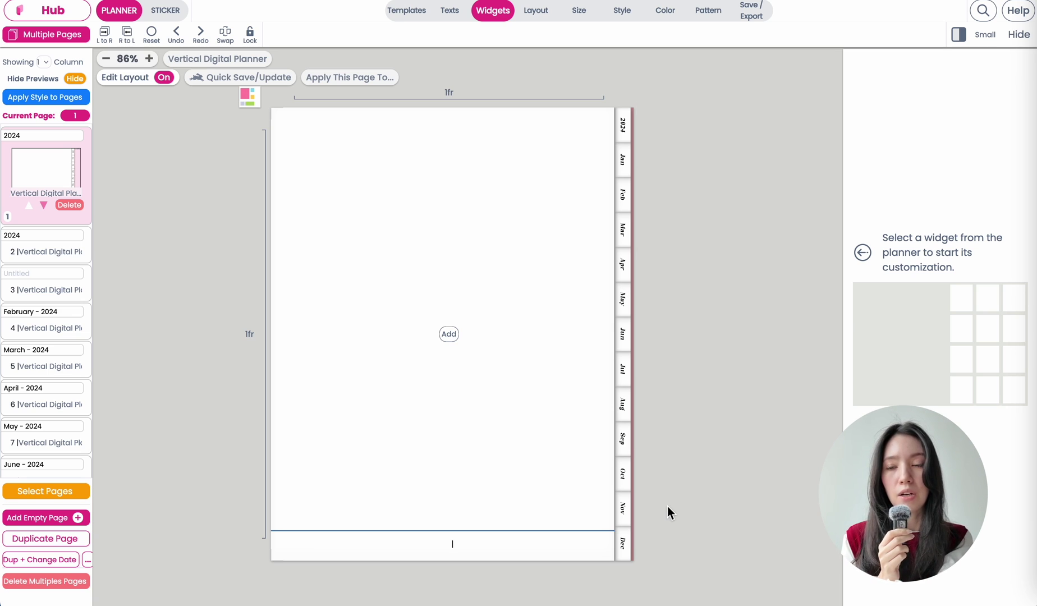
left_click(411, 437)
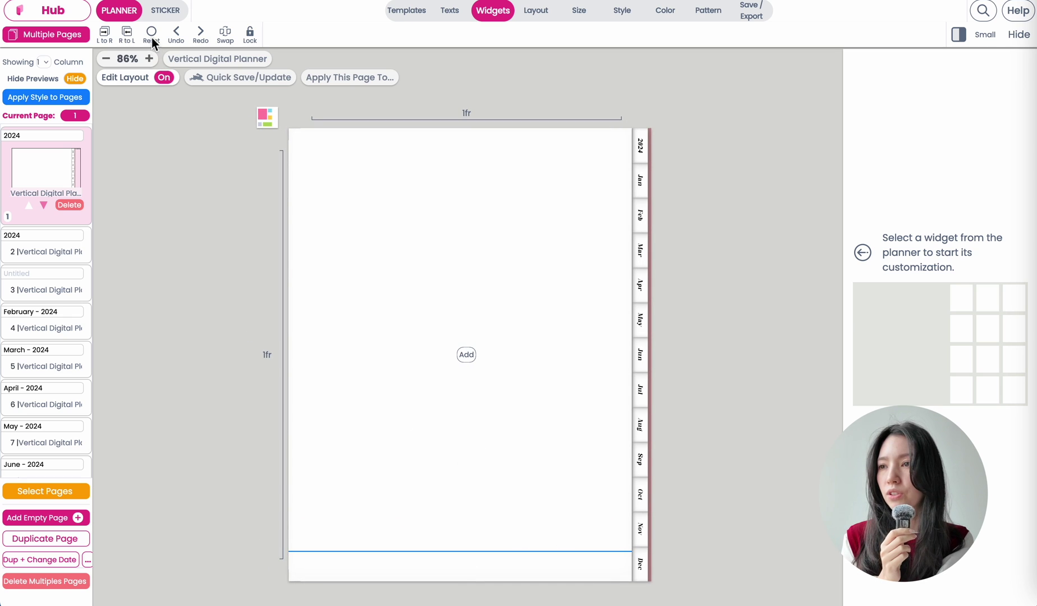
- Switch to sticker mode, search the stickers for "digital" and open the Digital Planner Cover collection
left_click(165, 10)
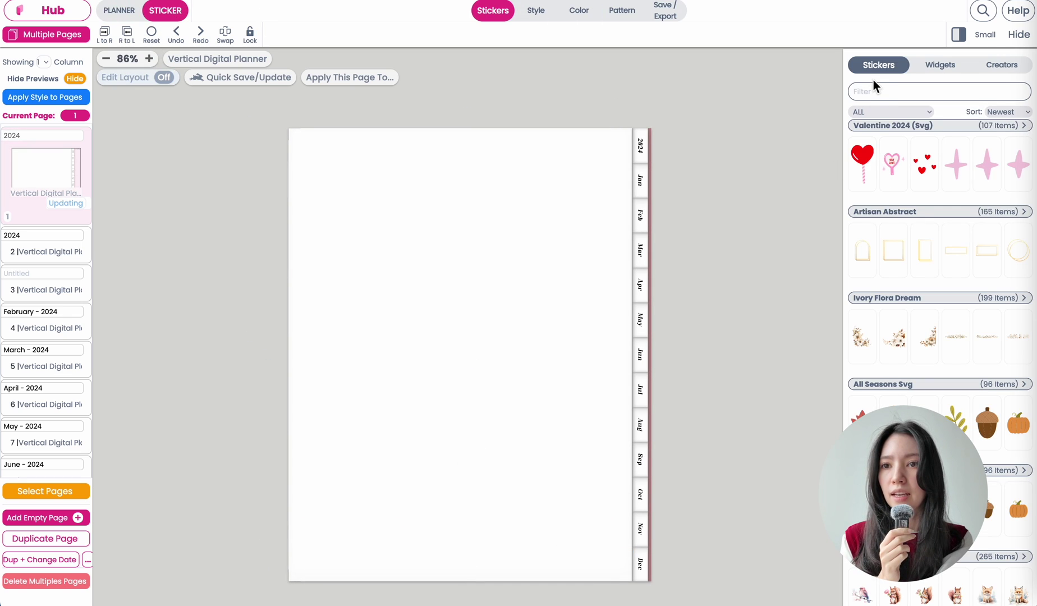
left_click(879, 91)
type("d")
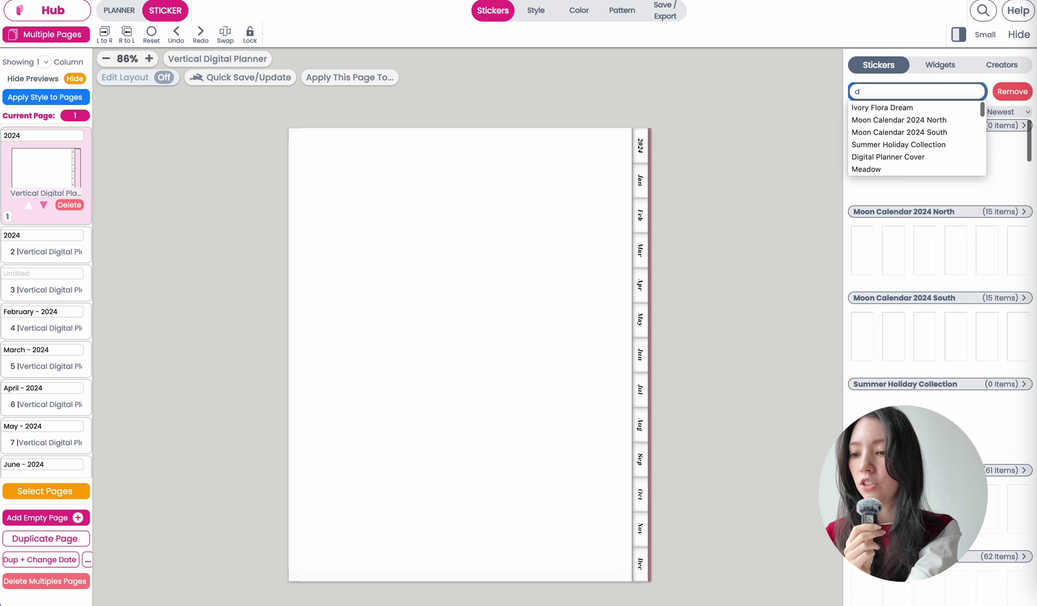
type("igital")
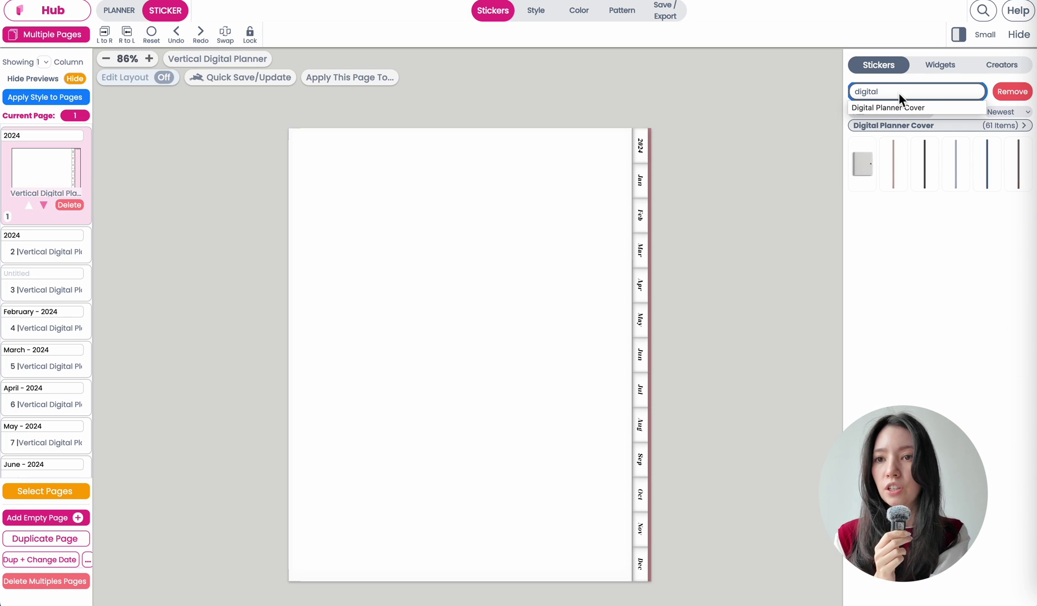
left_click(901, 108)
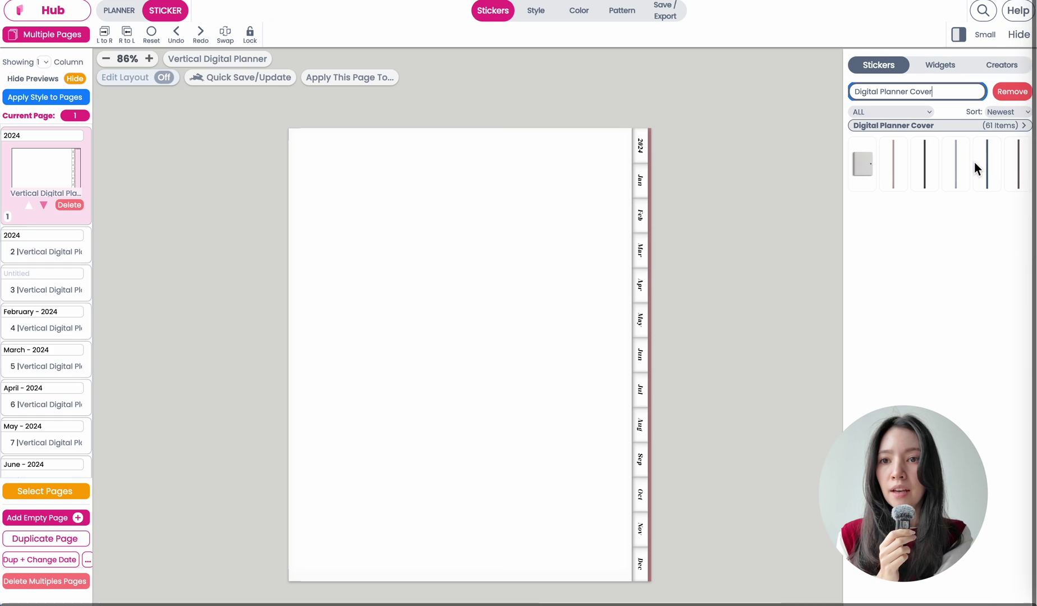
left_click(860, 60)
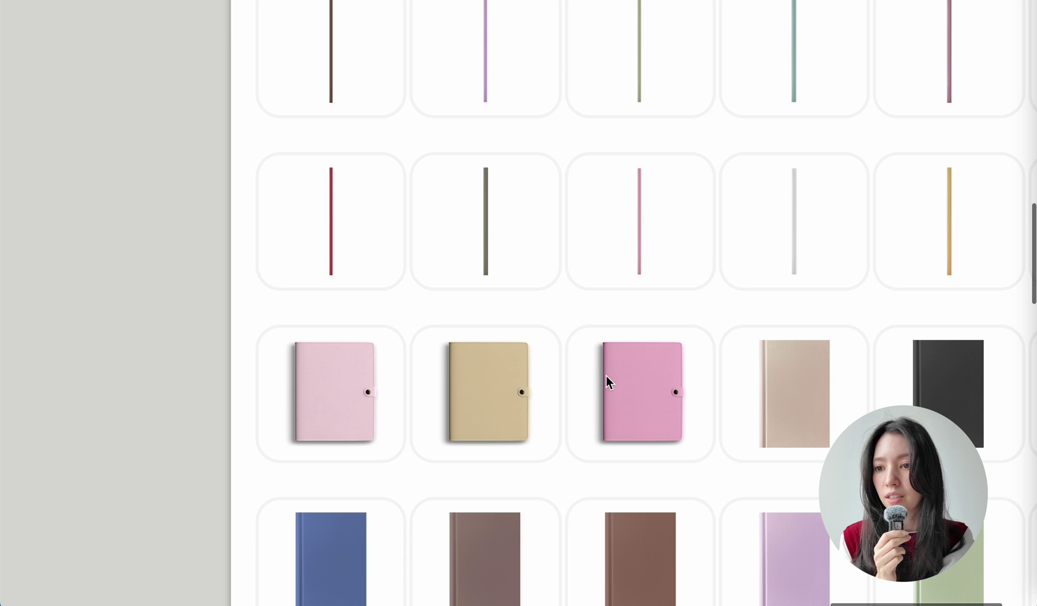
- Browse the Digital Planner Cover stickers, add the light blue notebook cover to page 1 and place it near the page's upper-left corner
scroll(606, 379, "down", 6)
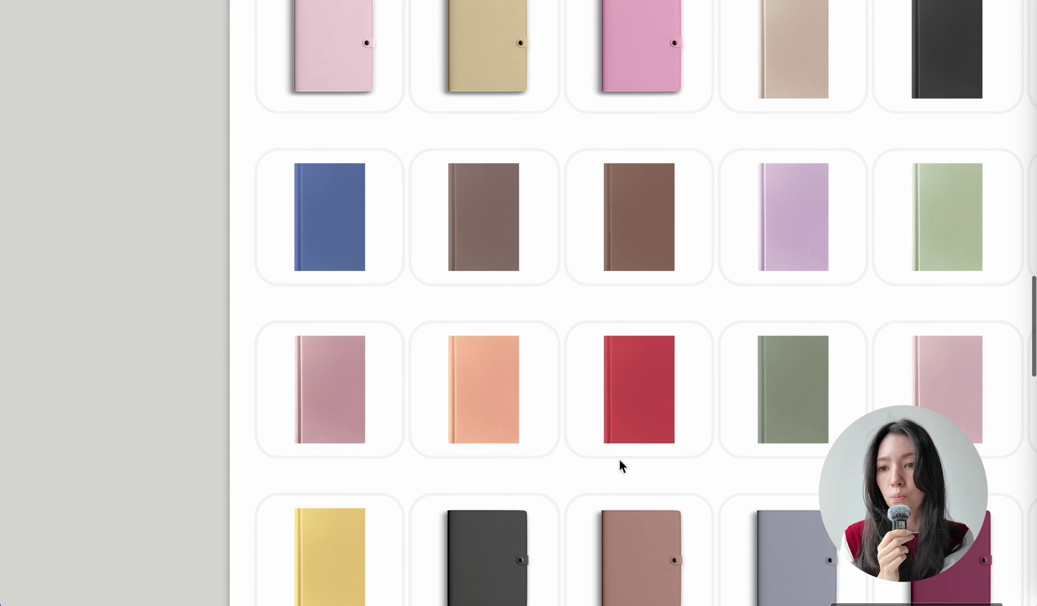
scroll(696, 571, "up", 1)
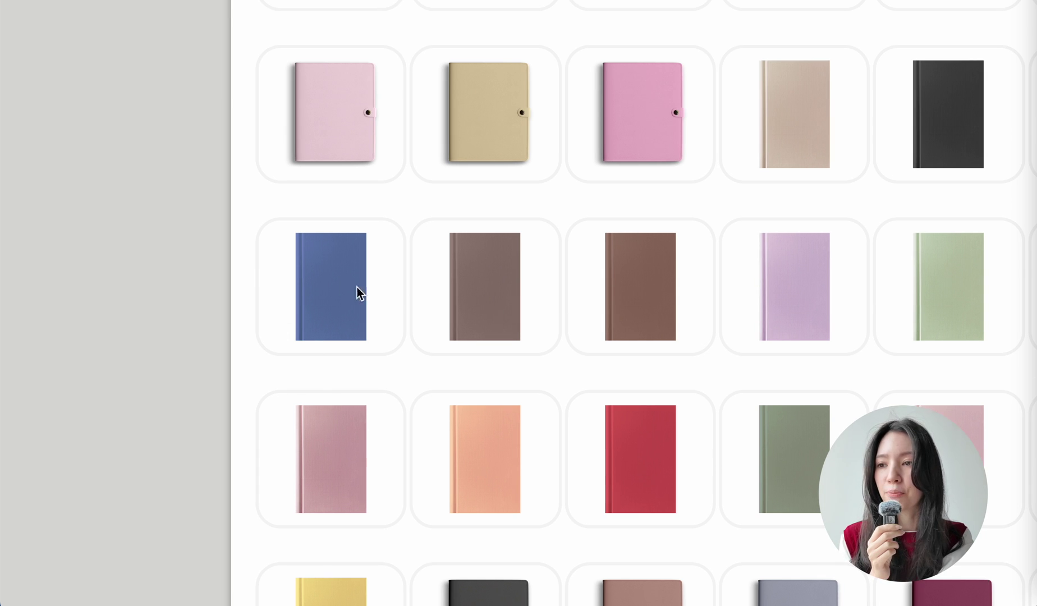
scroll(895, 396, "down", 6)
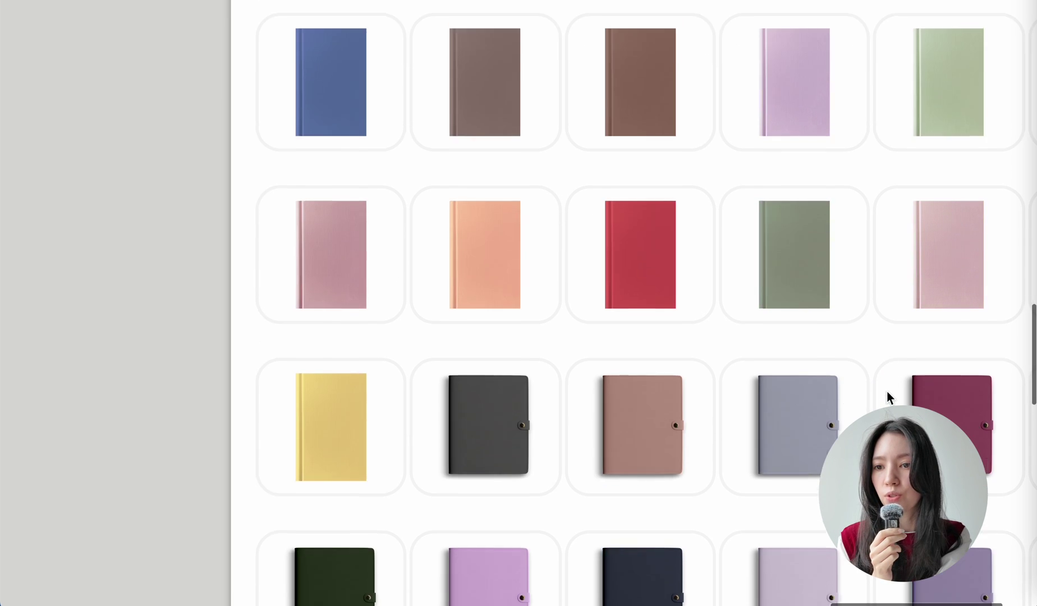
scroll(888, 397, "down", 5)
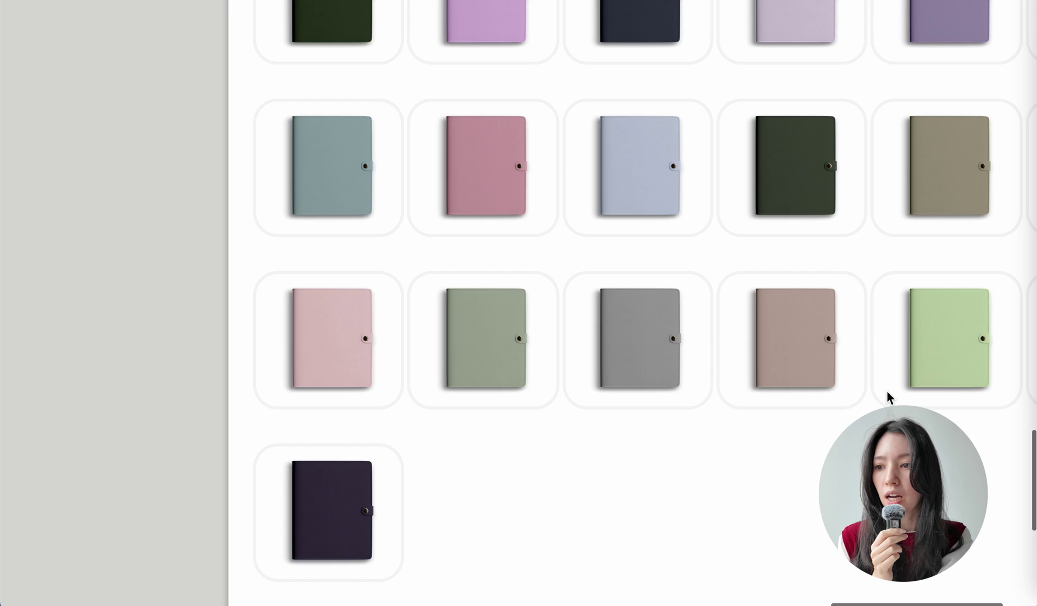
scroll(888, 397, "up", 15)
scroll(886, 391, "down", 3)
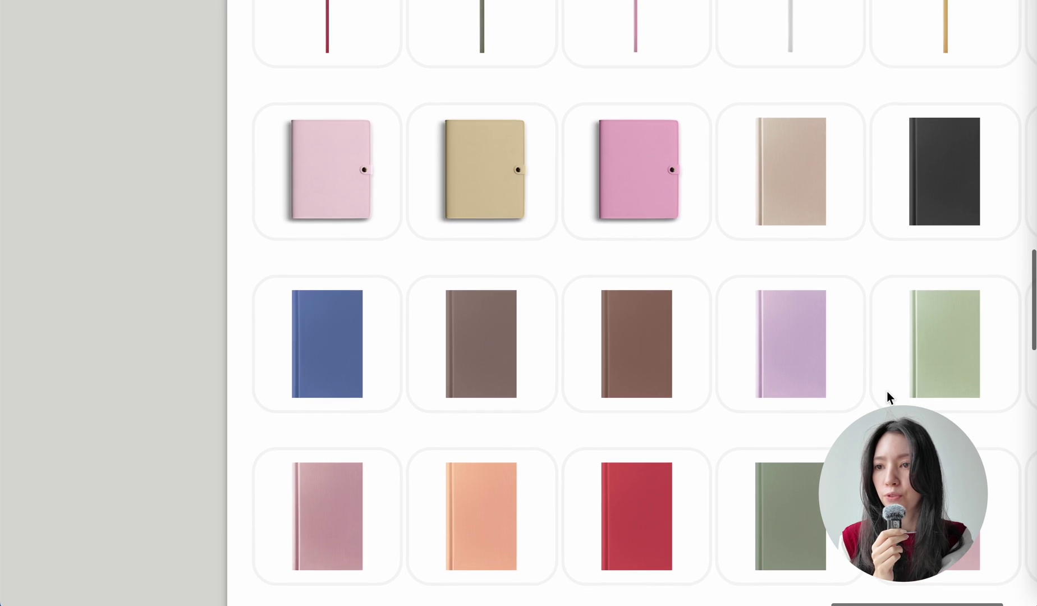
scroll(886, 390, "up", 15)
scroll(887, 390, "down", 10)
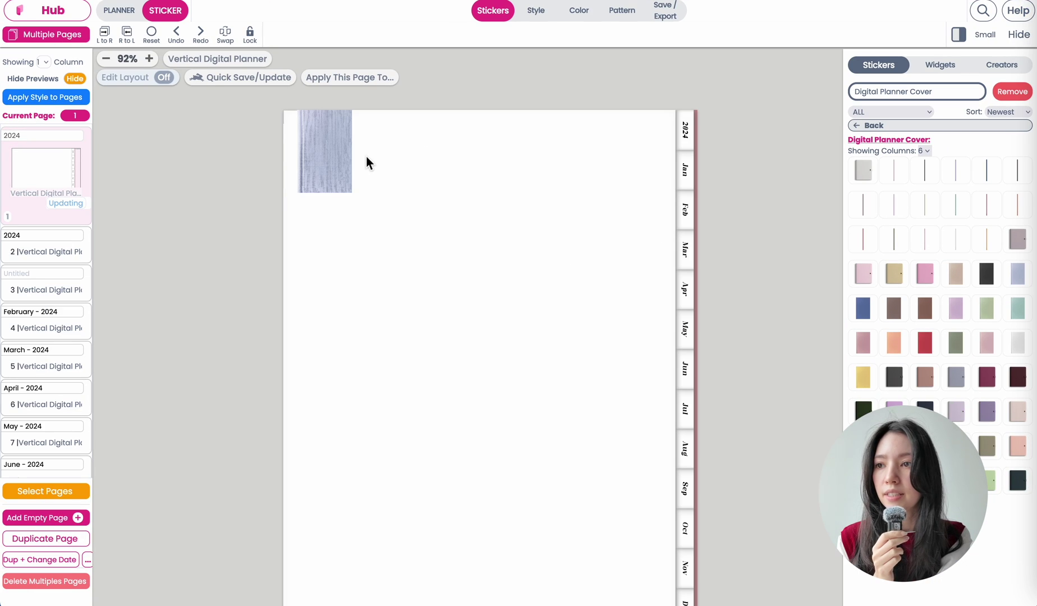
left_click_drag(331, 150, 343, 178)
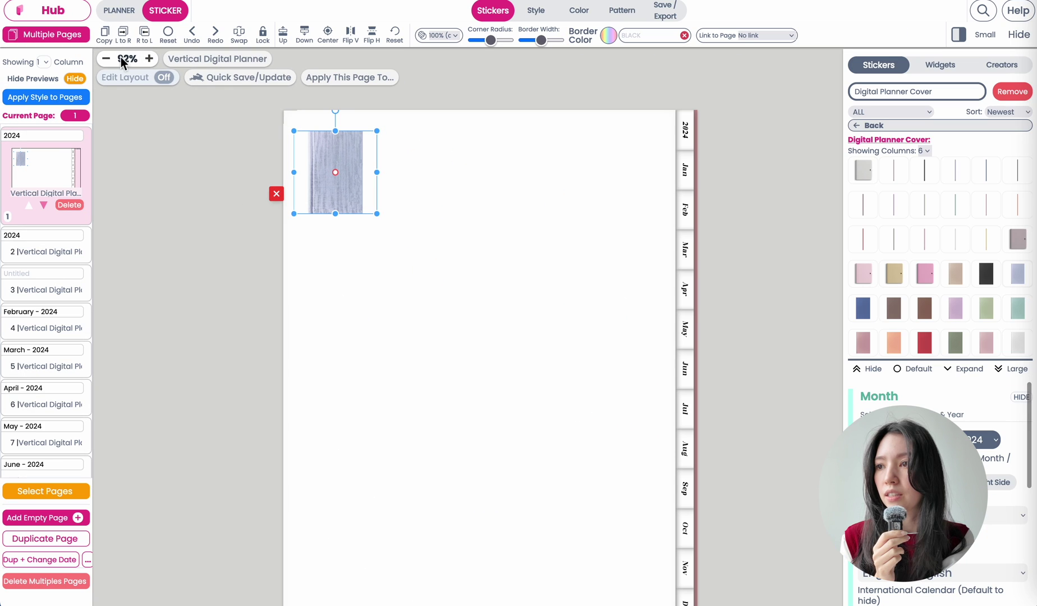
- Enlarge the light blue cover sticker to about the page's height and shift it towards the page's upper-left corner
left_click(115, 61)
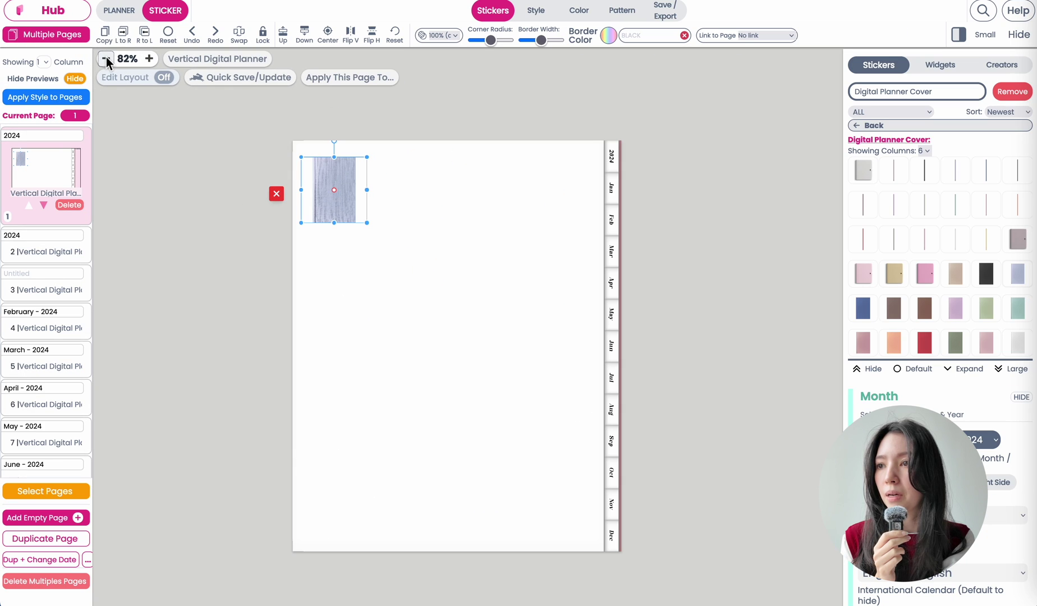
left_click(115, 62)
left_click(115, 62)
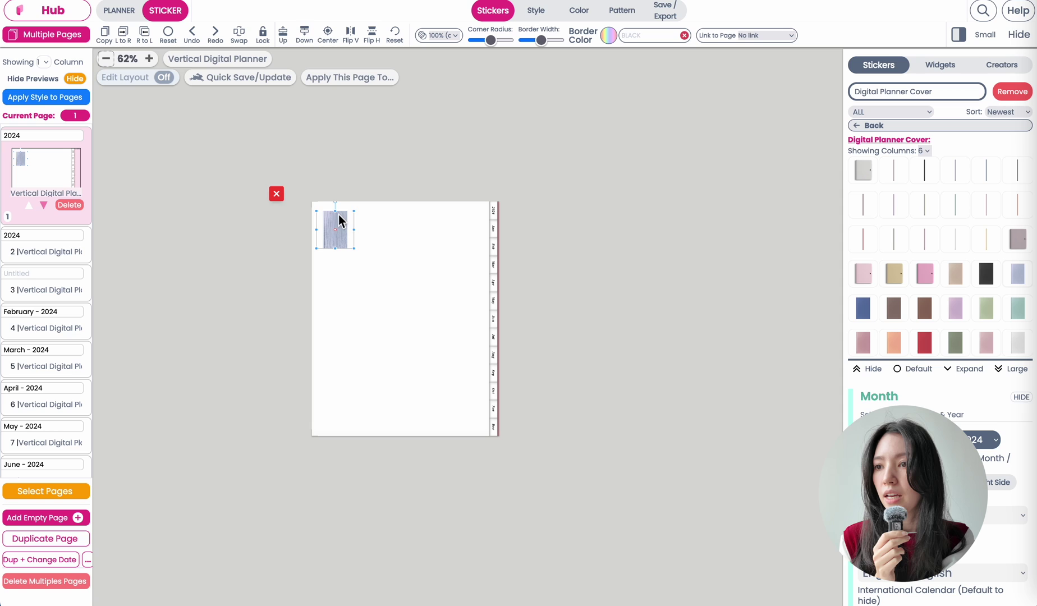
left_click_drag(355, 250, 635, 561)
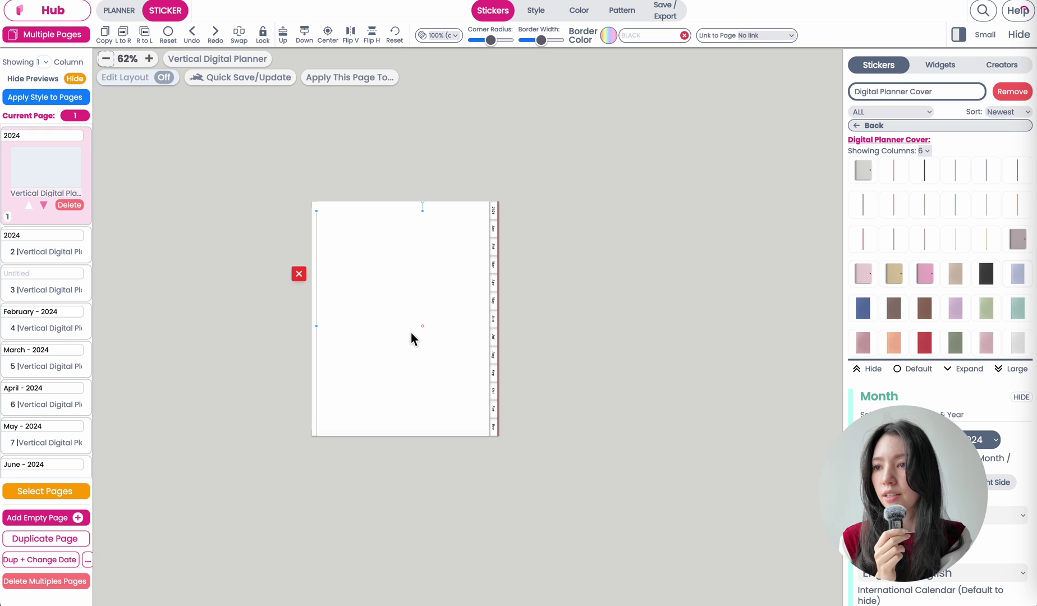
left_click_drag(397, 320, 375, 299)
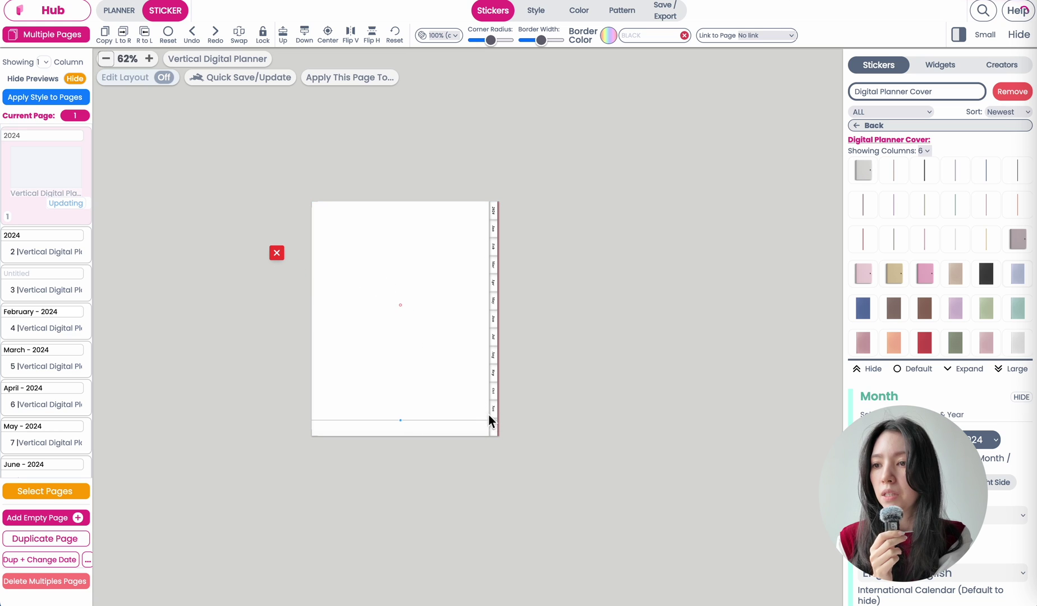
left_click_drag(412, 372, 385, 362)
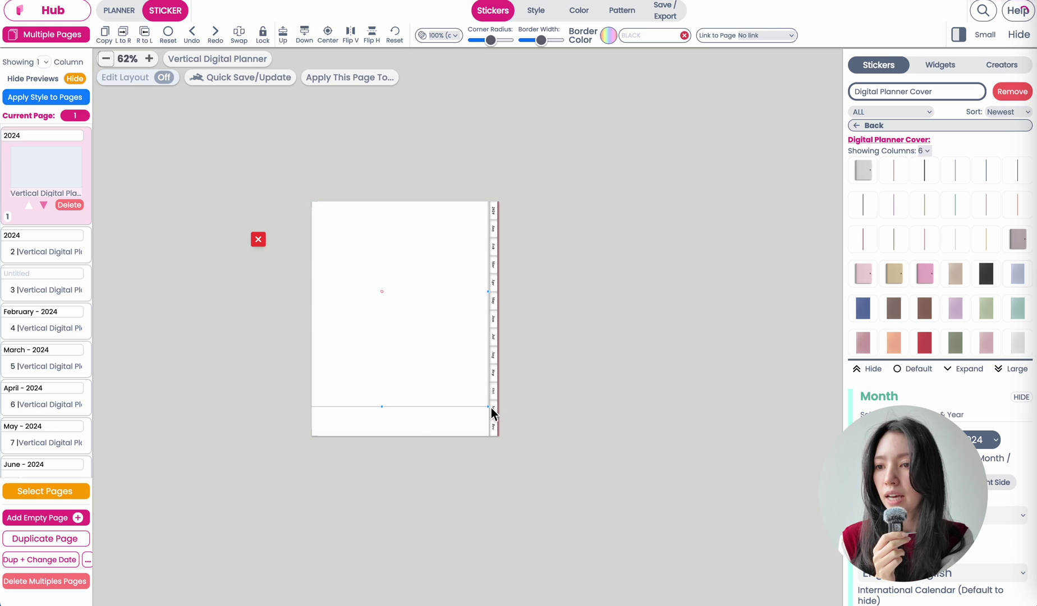
left_click_drag(500, 418, 528, 442)
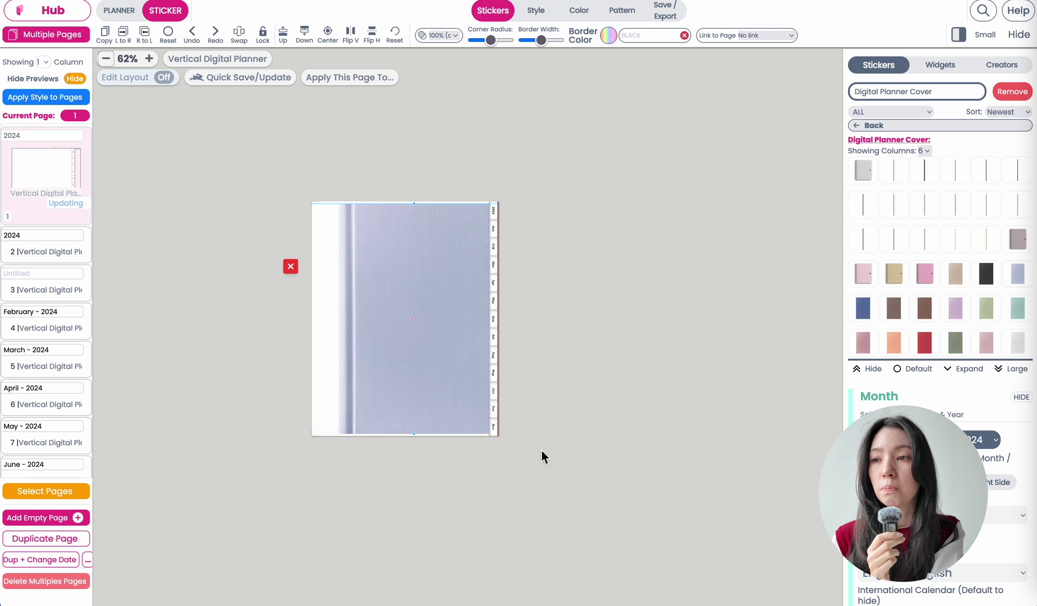
- Reposition the cover sticker past the page's upper-left edges and enlarge it further so it fills page 1 up to the tabs
left_click_drag(426, 324, 510, 412)
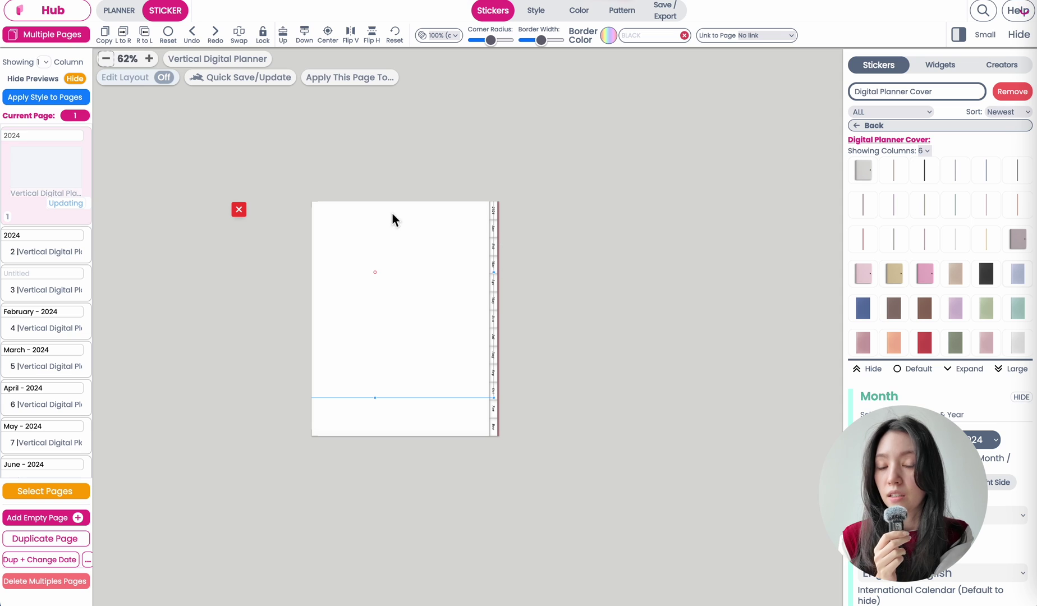
mouse_move(367, 235)
left_mouse_down()
mouse_move(409, 244)
mouse_move(422, 283)
mouse_move(403, 333)
mouse_move(387, 280)
mouse_move(353, 236)
left_mouse_up()
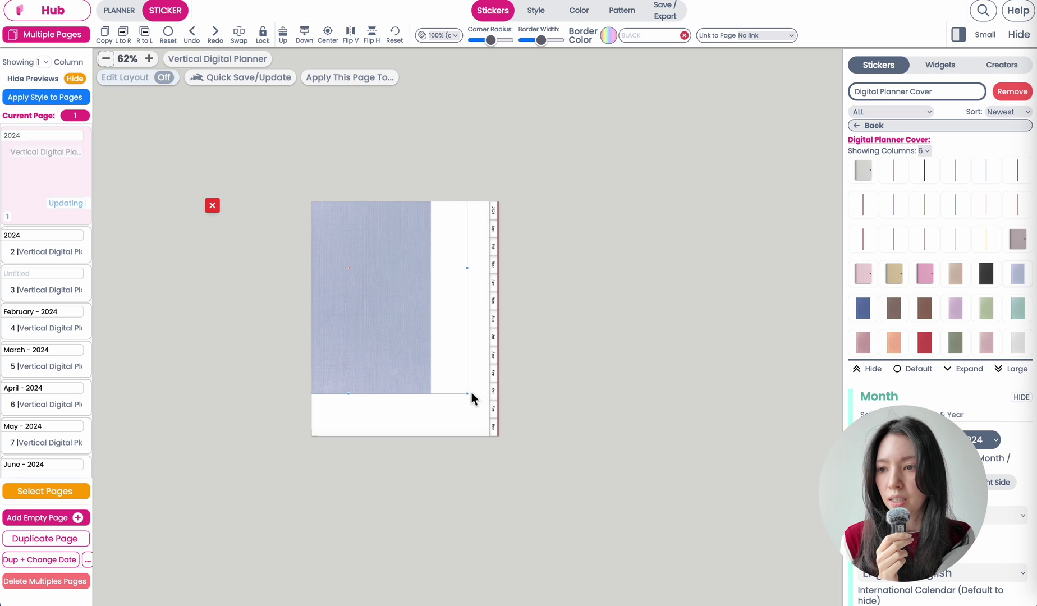
left_click_drag(472, 396, 526, 445)
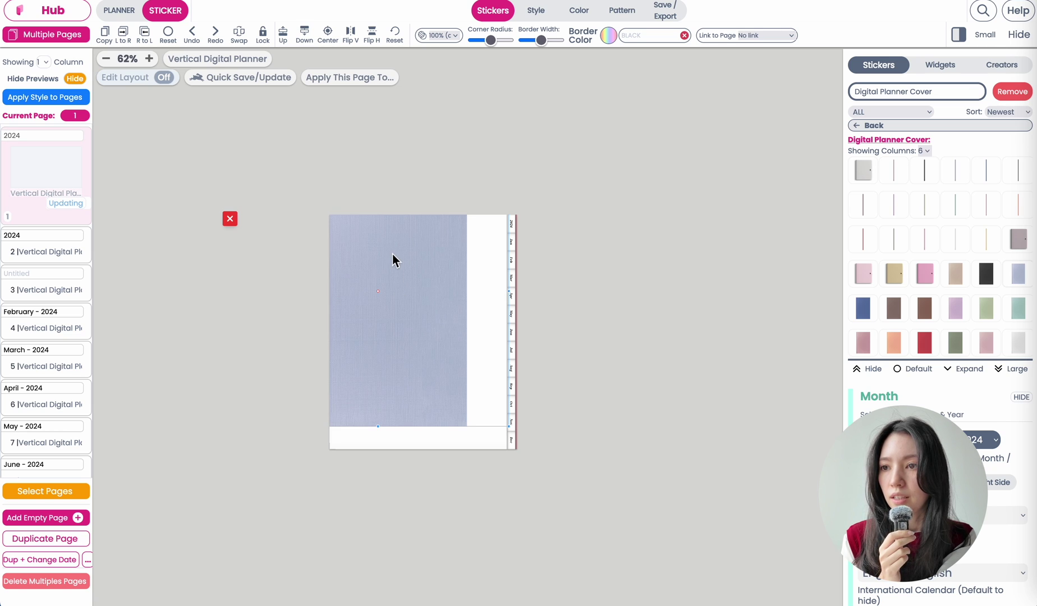
left_click(456, 303)
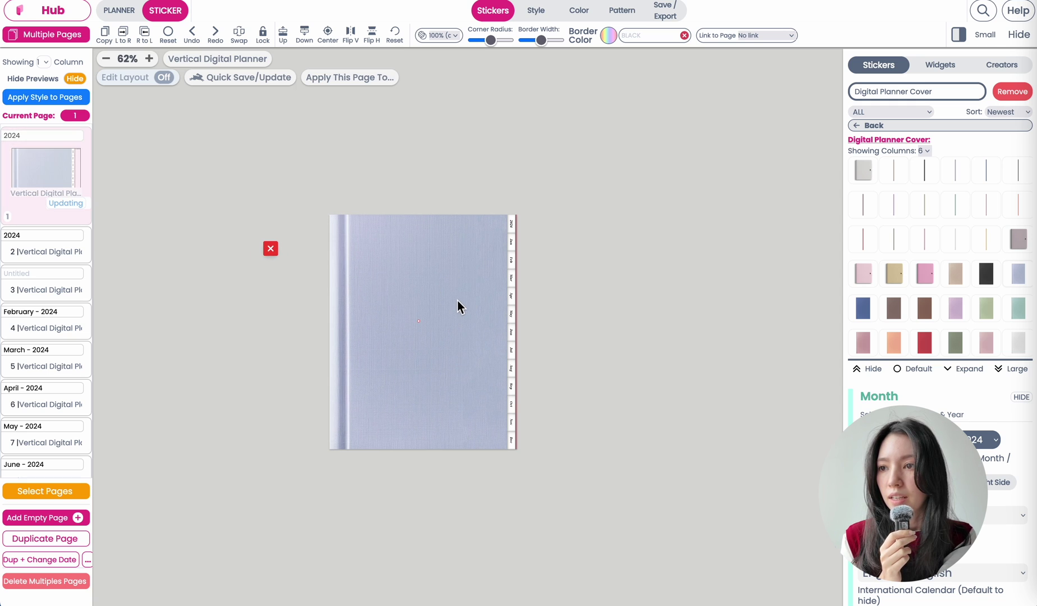
scroll(458, 301, "up", 3)
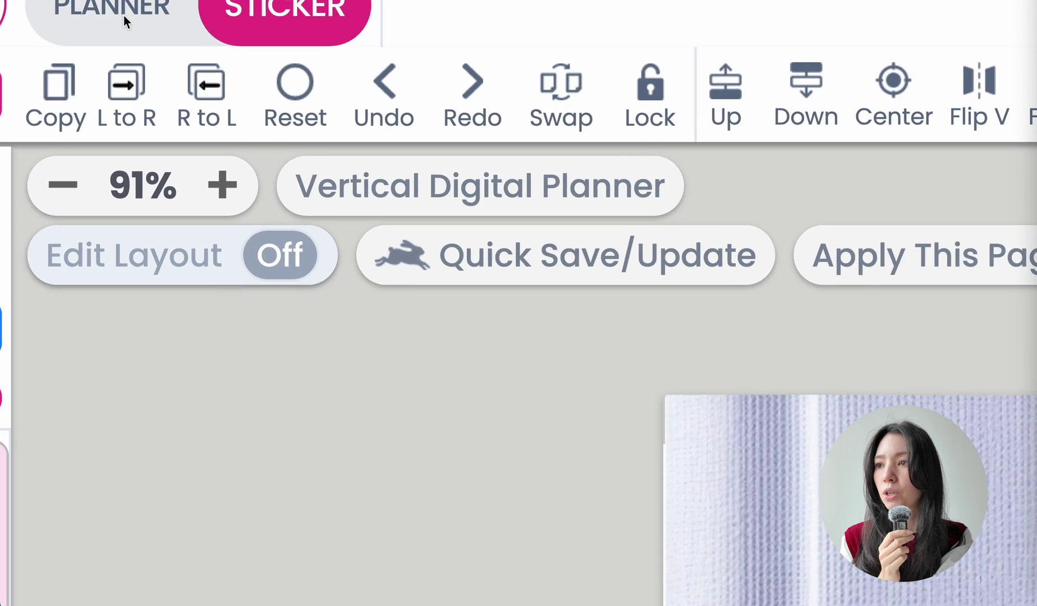
- Switch to planner mode and delete all right-side tabs of page 1, 2024 and Jan to Dec, in the Digital Planner layout settings
left_click(123, 15)
left_click(539, 12)
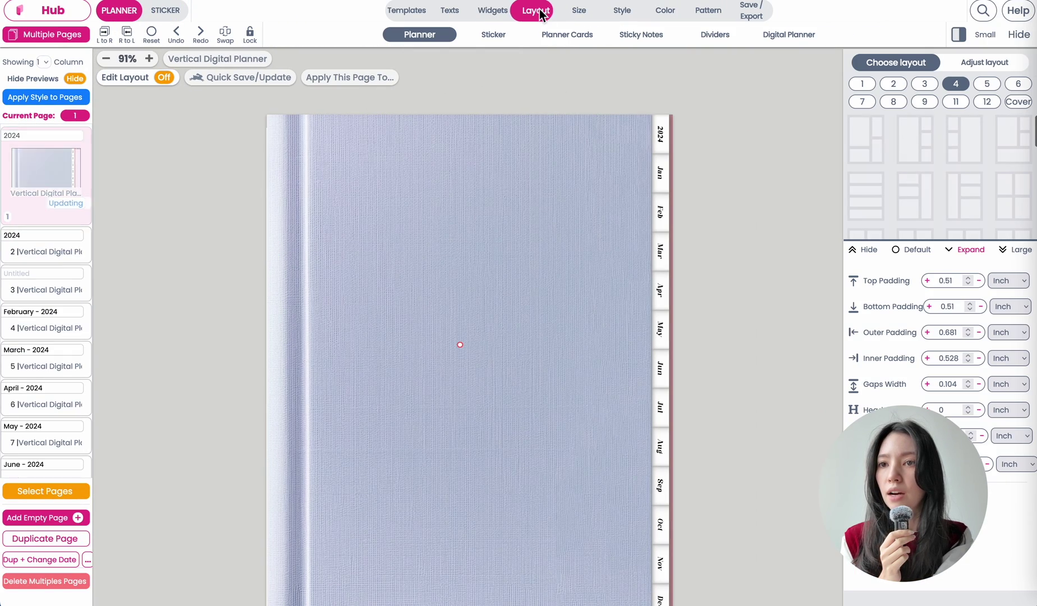
left_click(810, 34)
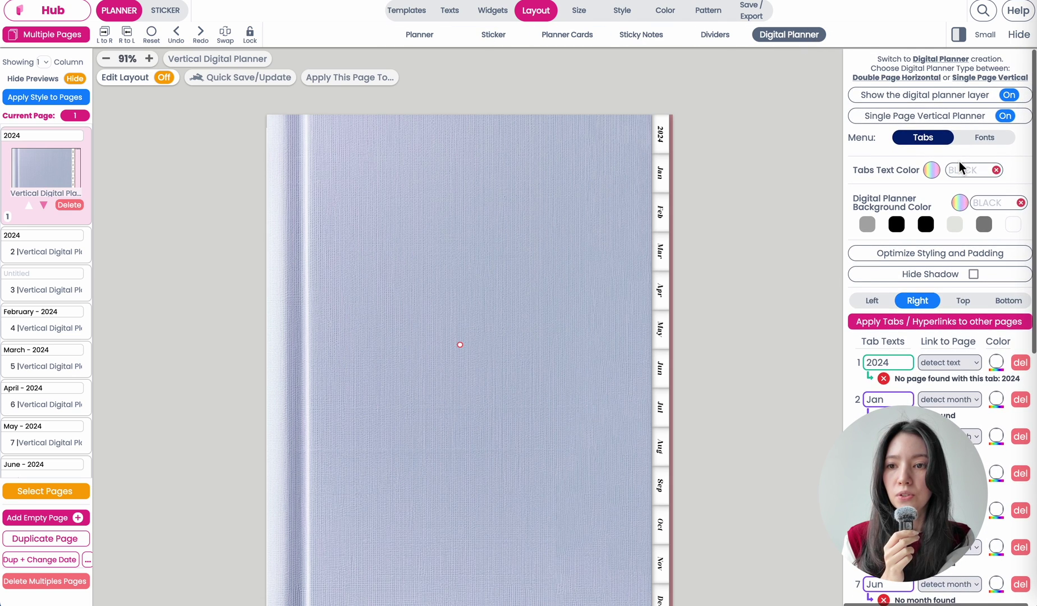
scroll(983, 336, "down", 2)
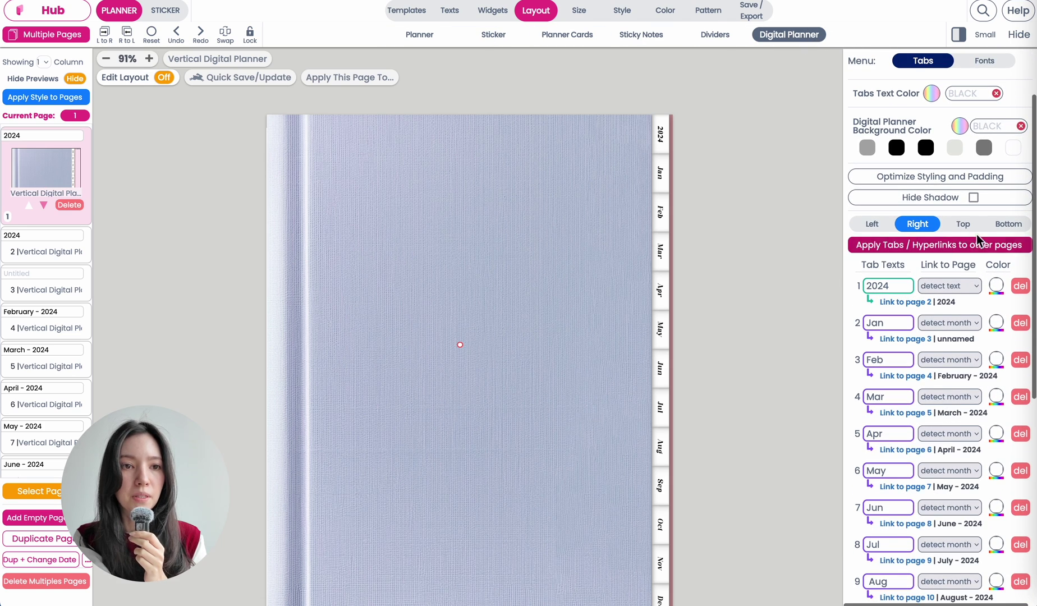
double_click(1020, 287)
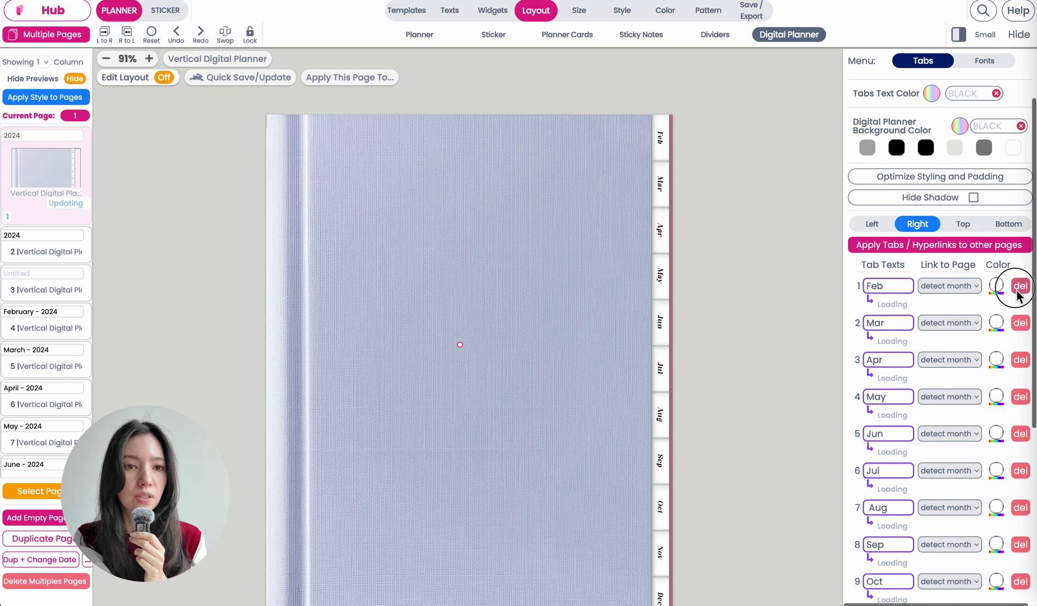
triple_click(1019, 287)
triple_click(1020, 288)
double_click(1020, 287)
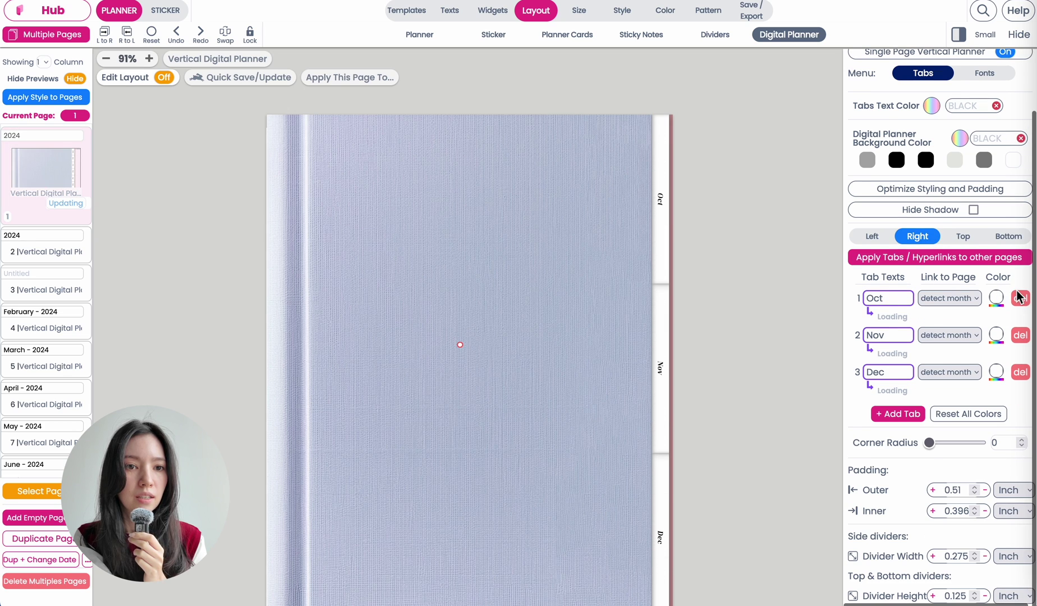
triple_click(1018, 293)
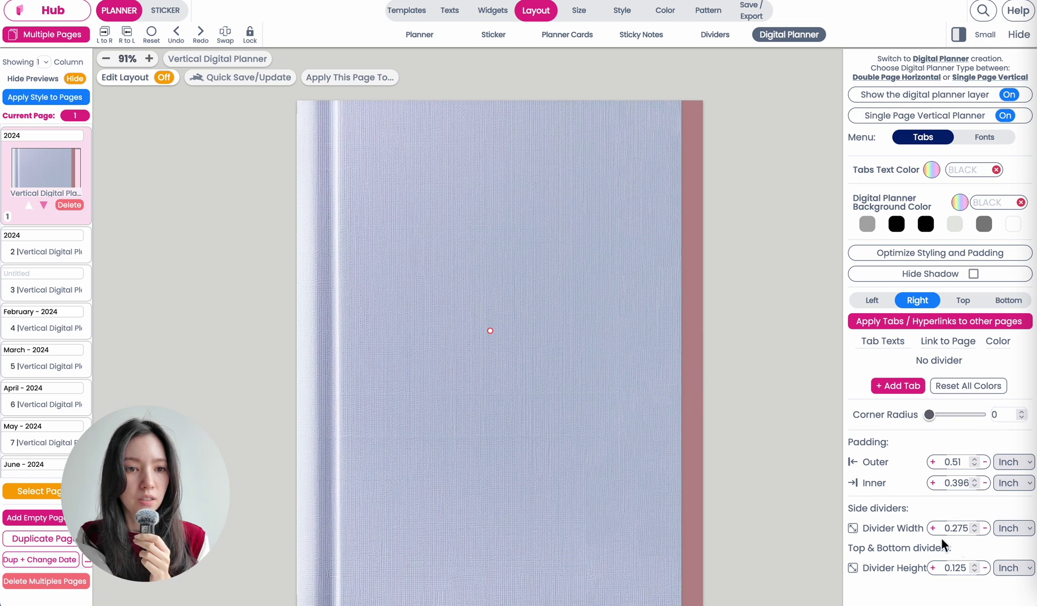
- Set the outer padding of the digital planner layer to 0 inch
left_click(985, 464)
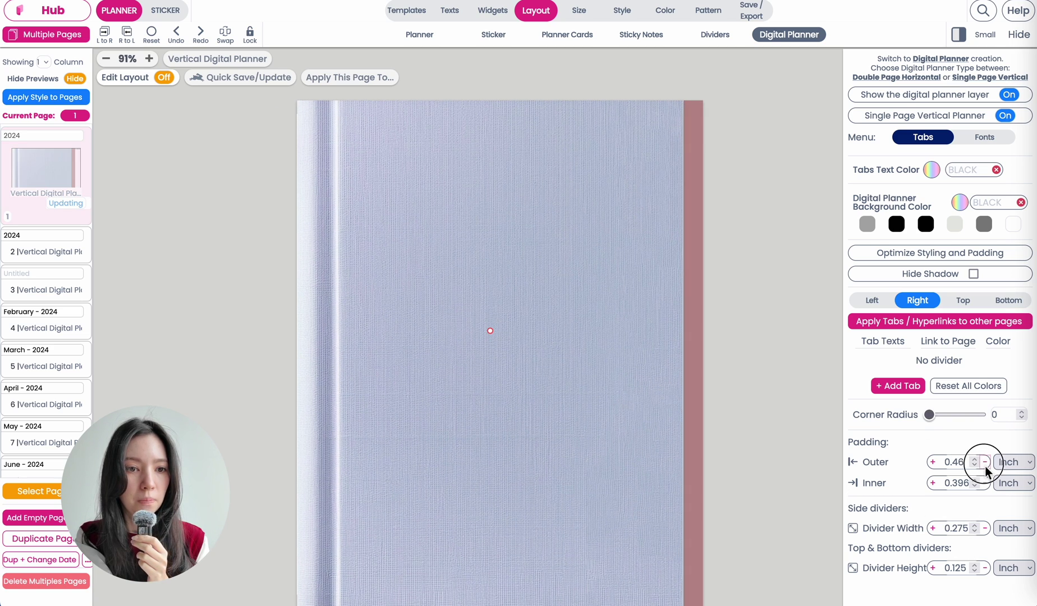
double_click(953, 464)
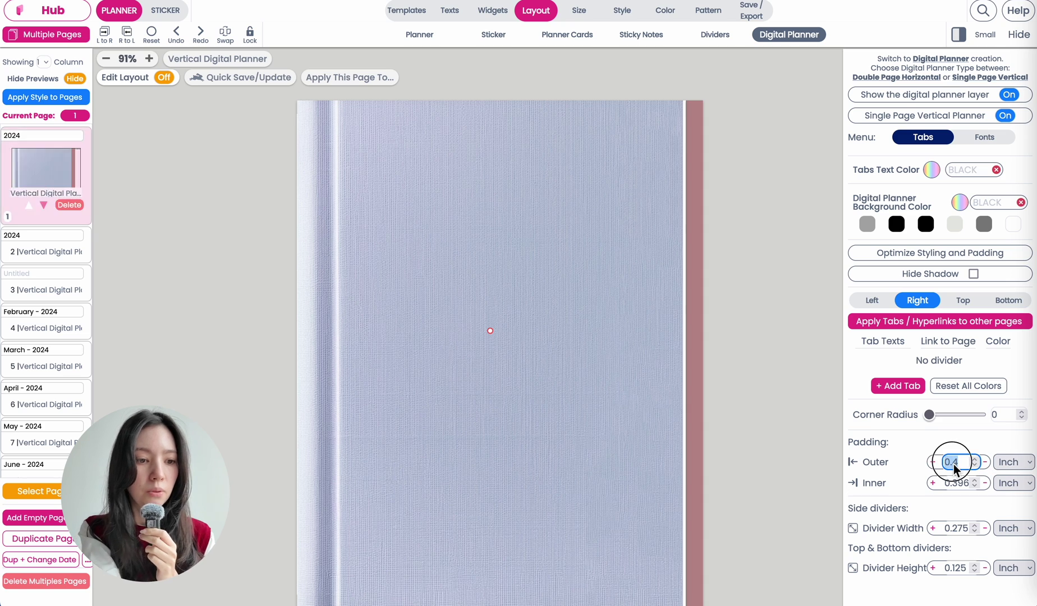
type("0")
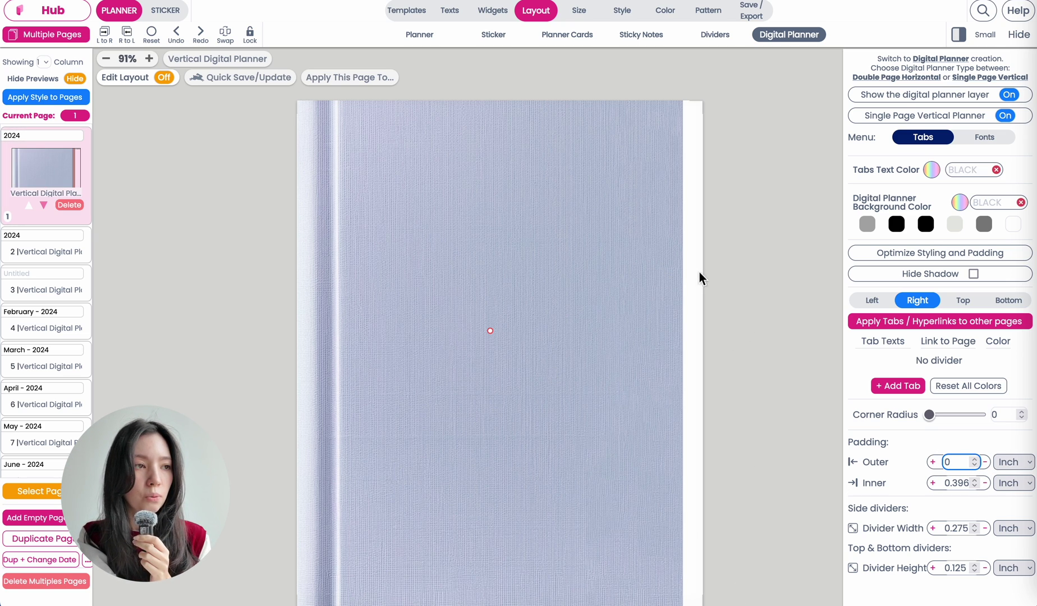
- Return to sticker mode and shift and enlarge the light blue cover sticker until it fills the whole of page 1
left_click(169, 10)
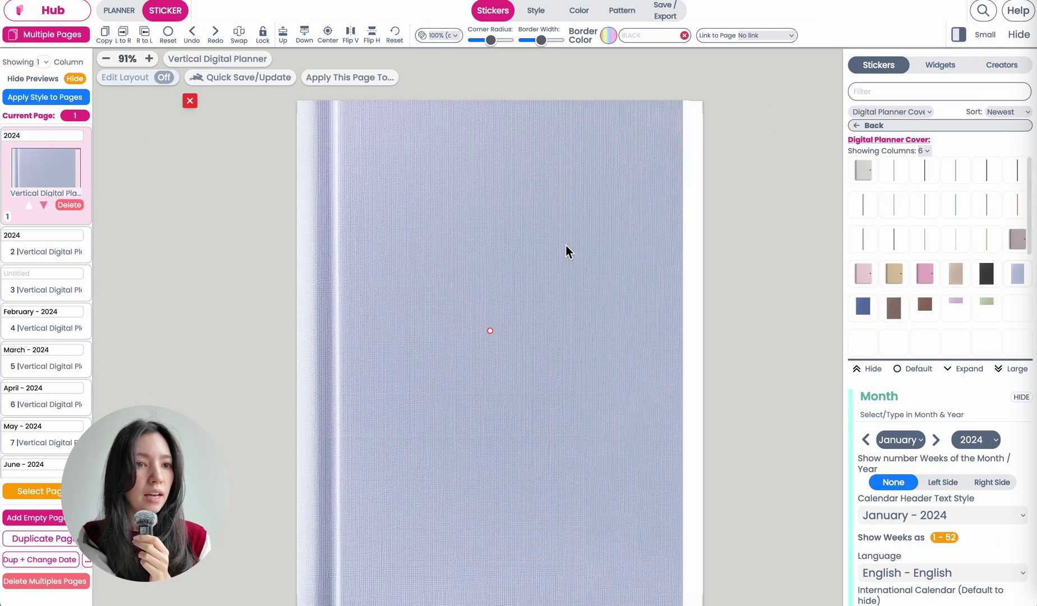
mouse_move(599, 247)
left_mouse_down()
mouse_move(551, 244)
mouse_move(596, 253)
left_mouse_up()
scroll(553, 250, "down", 5)
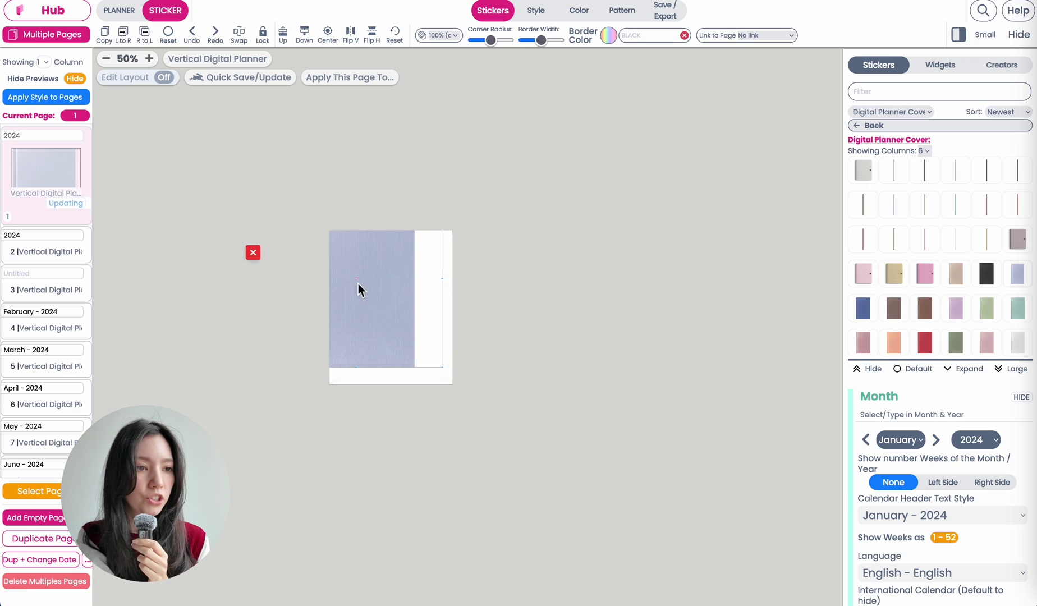
left_click_drag(442, 368, 474, 401)
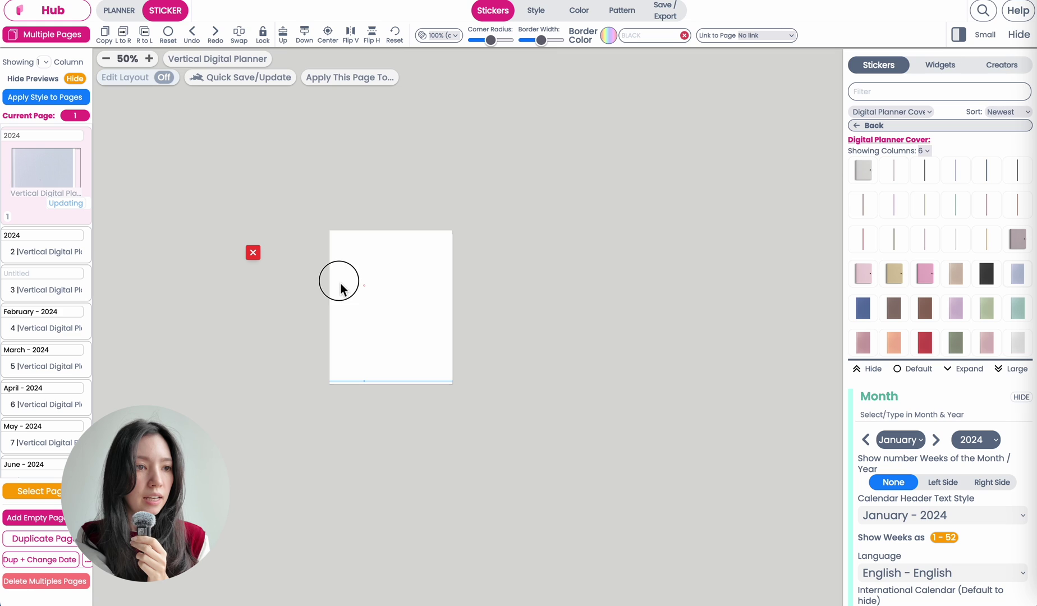
left_click_drag(352, 288, 365, 303)
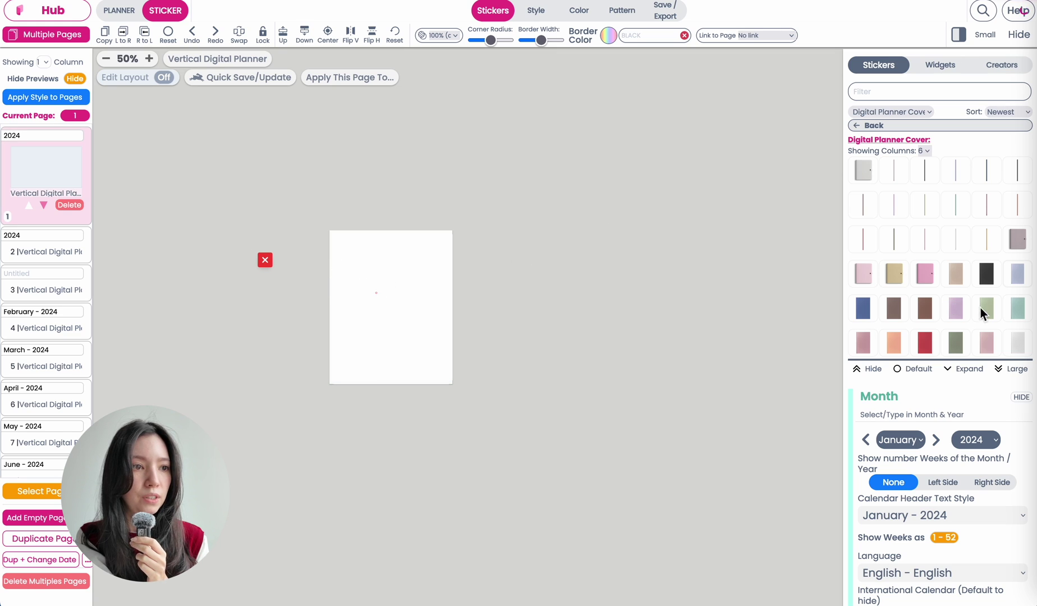
scroll(409, 375, "up", 3)
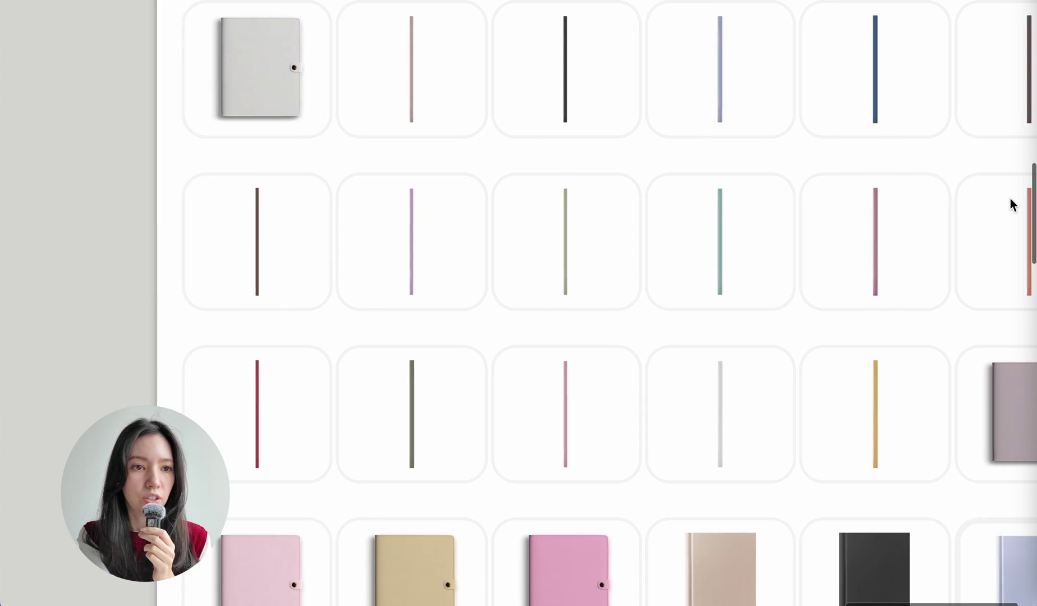
- Add the light blue band sticker to page 1, enlarge it to the full page height and place it near the cover's right edge
scroll(829, 250, "up", 3)
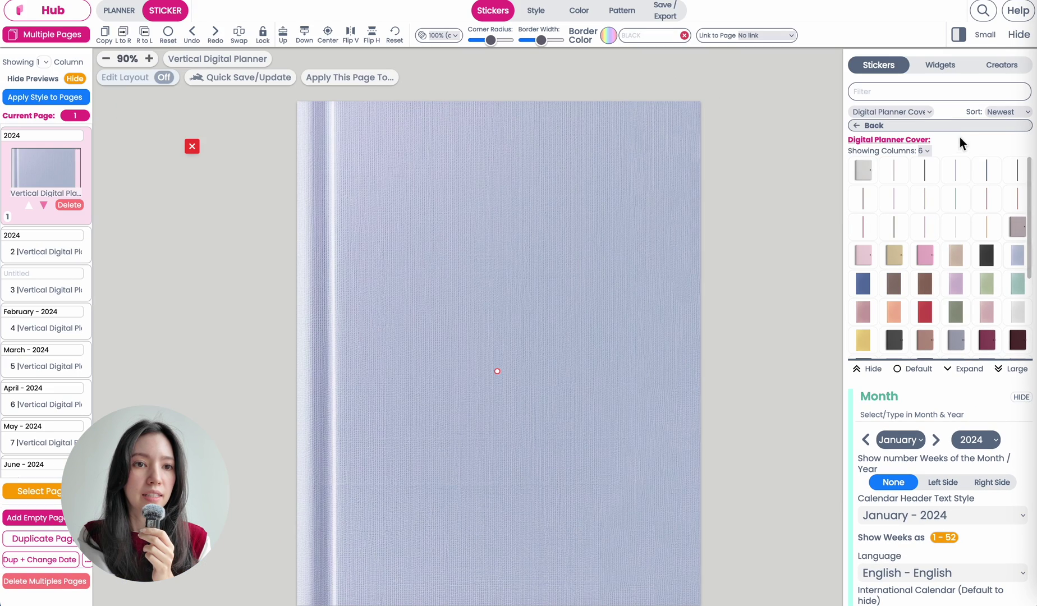
left_click(965, 178)
left_click(344, 165)
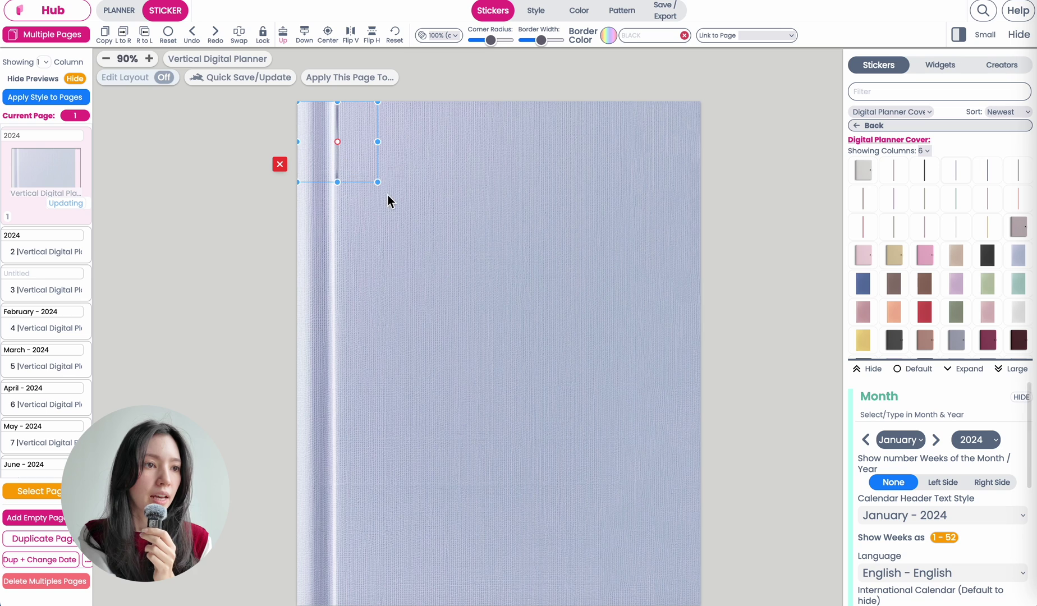
left_click_drag(379, 185, 673, 602)
scroll(592, 480, "down", 2)
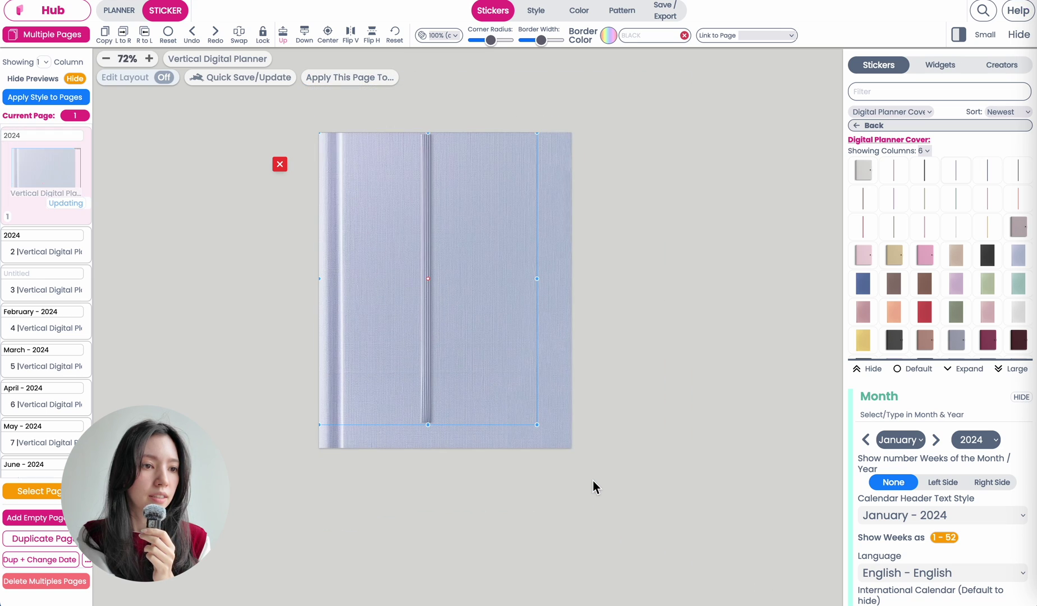
left_click_drag(538, 425, 560, 478)
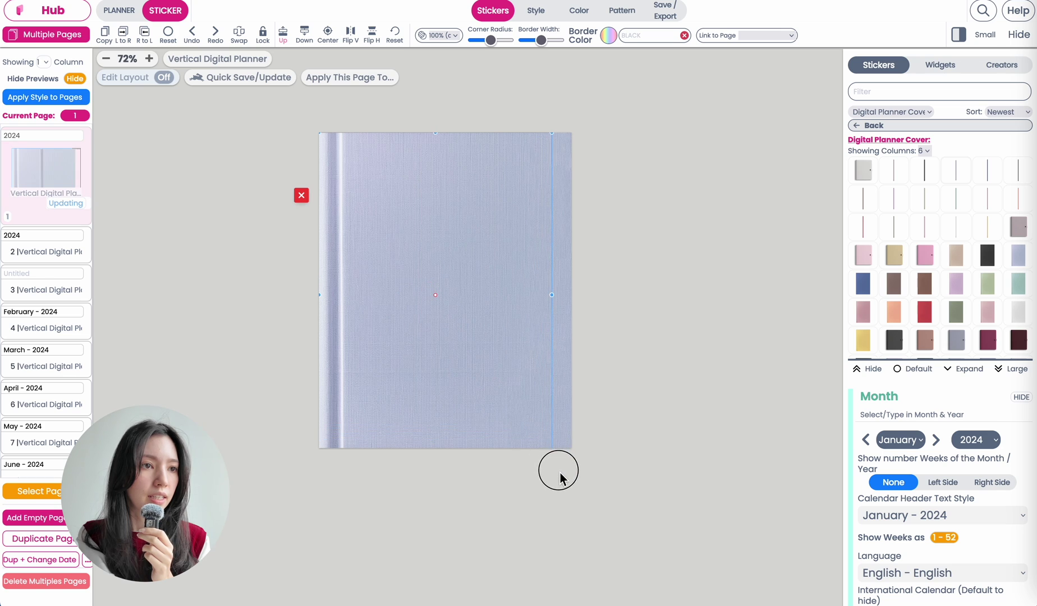
left_click_drag(435, 408, 578, 391)
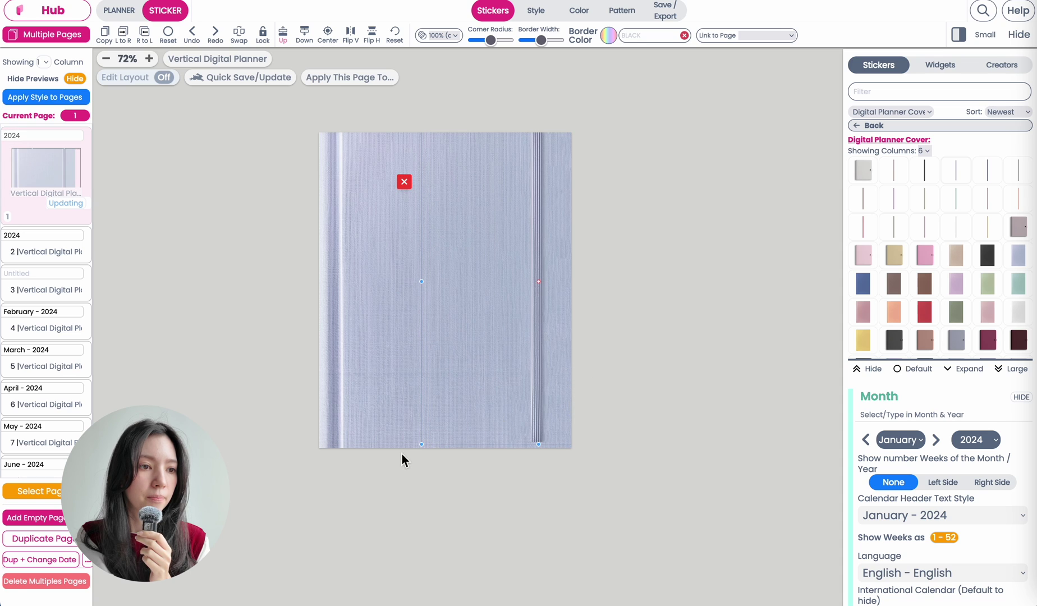
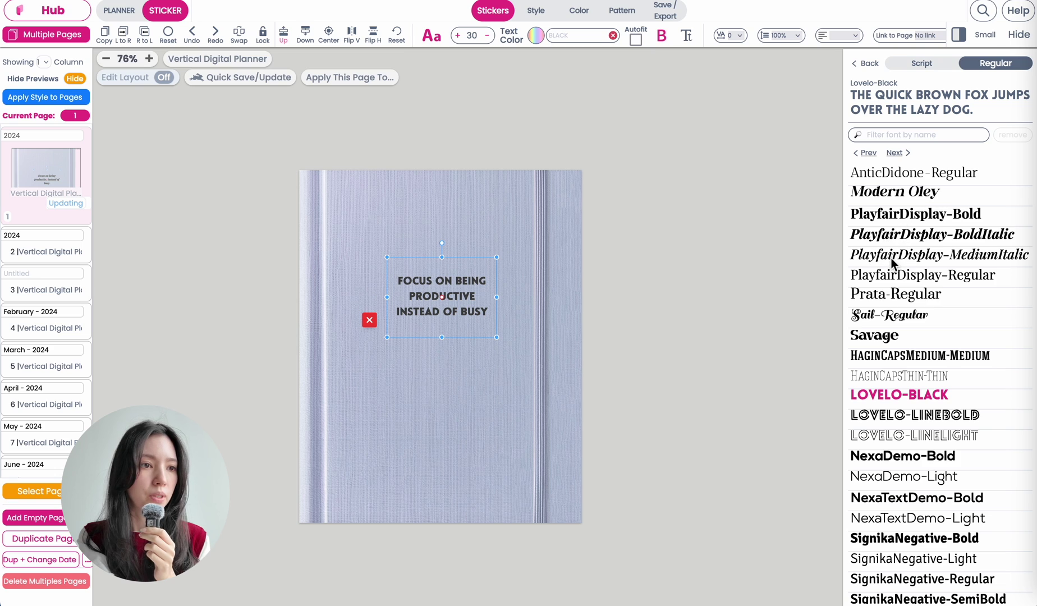
- Set the quote text's font to PlayfairDisplay-MediumItalic and move the text slightly higher on the cover
left_click(893, 255)
left_click_drag(469, 289, 472, 270)
left_click(870, 63)
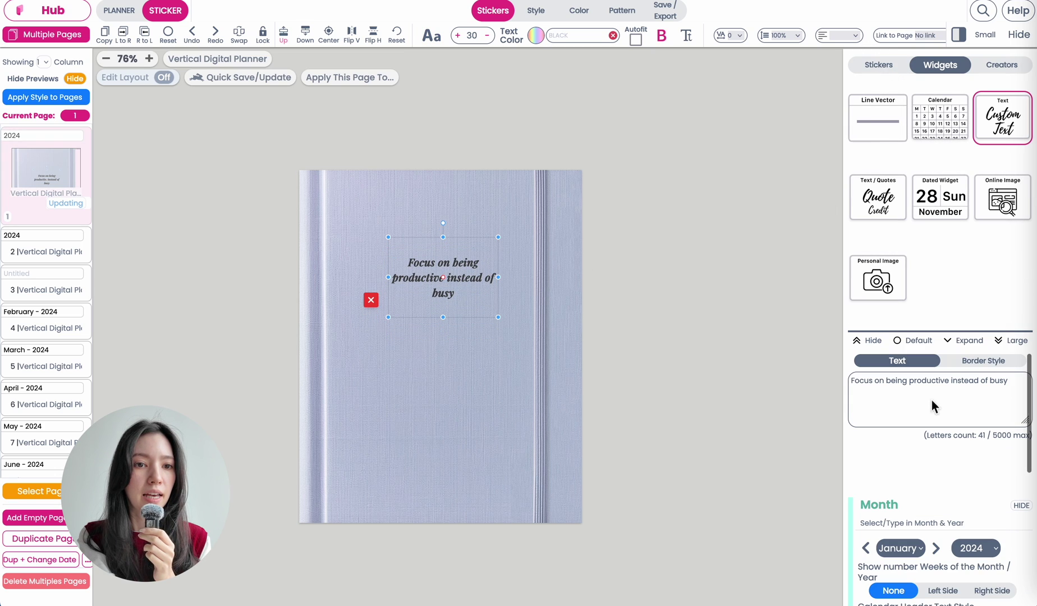
- Replace the wording of the cover's quote text with "2024"
left_click(974, 381)
left_click(1014, 383)
left_click_drag(1015, 387, 834, 386)
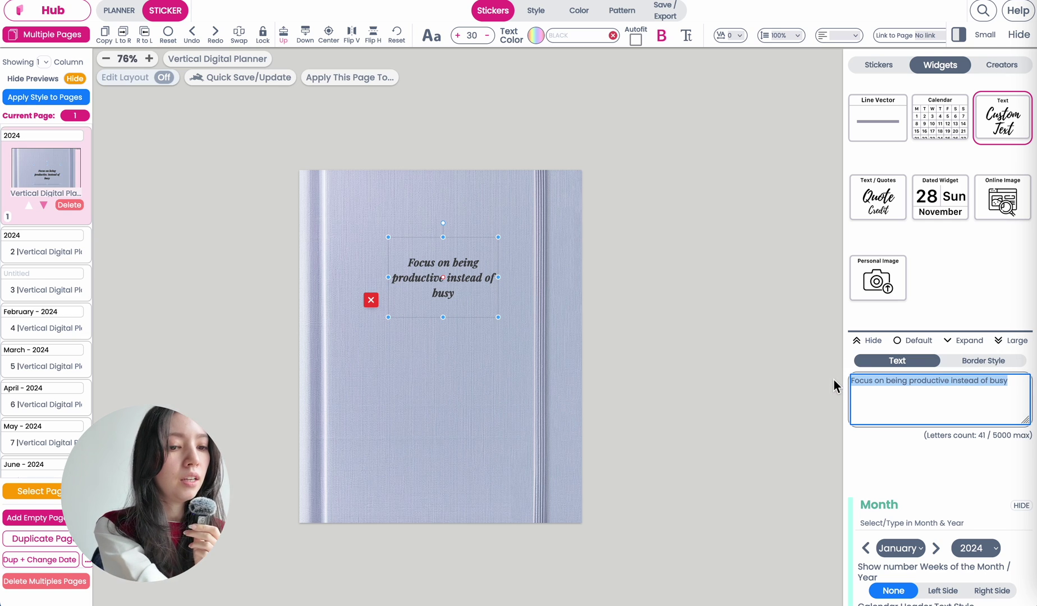
key("BackSpace")
type("202")
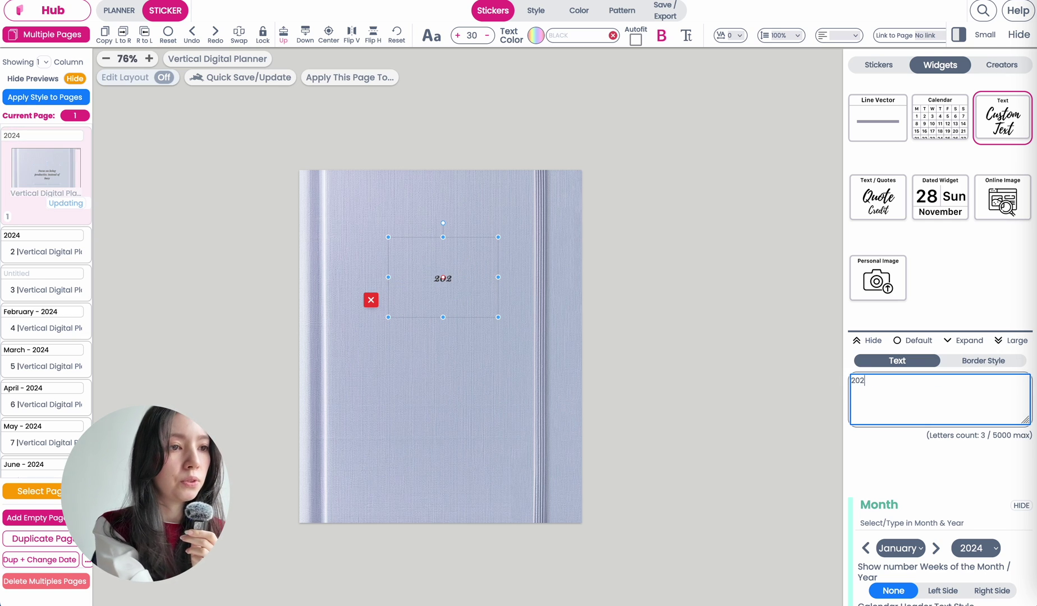
type("4")
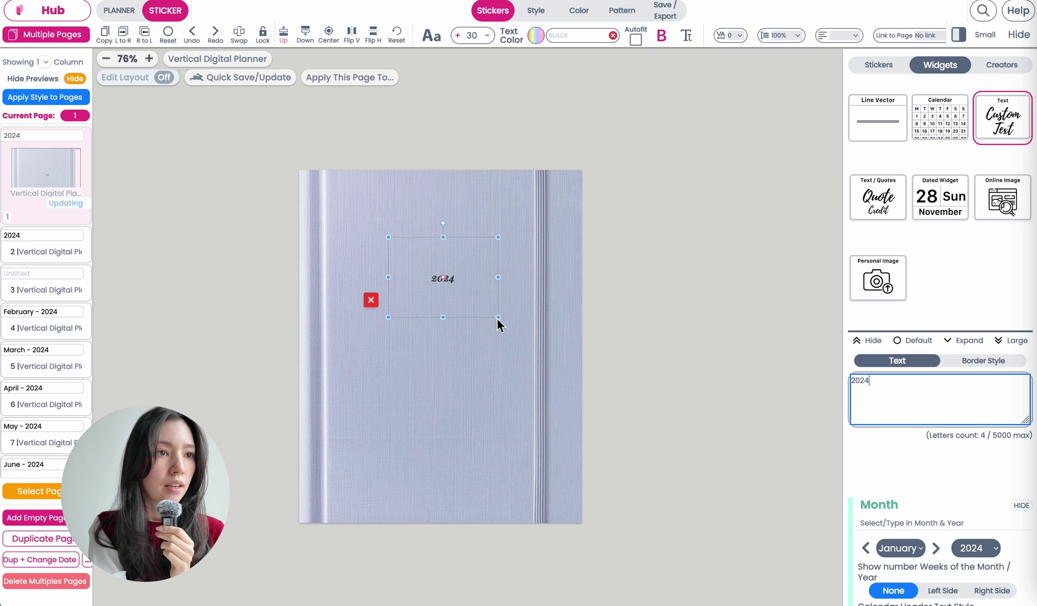
- Set the 2024 text's font size to 100 and shift it slightly upward on the cover
left_click(479, 37)
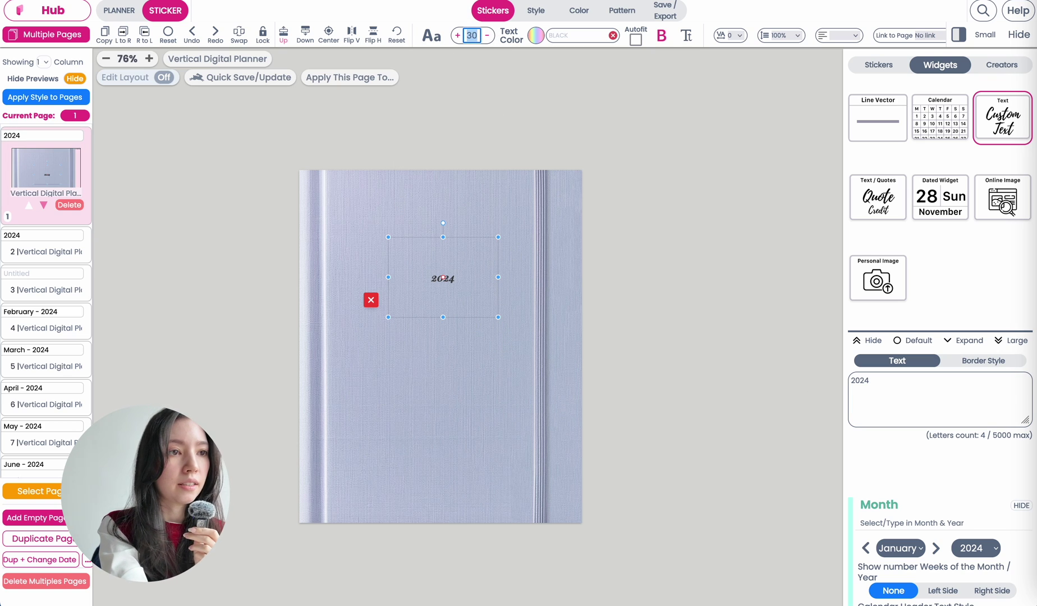
type("100")
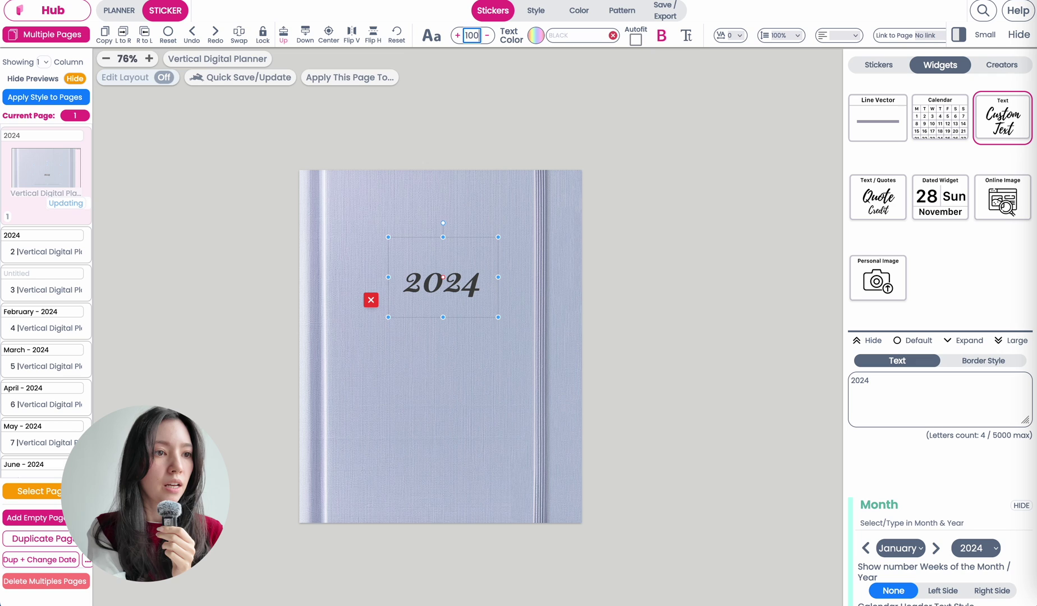
left_click_drag(472, 302, 469, 295)
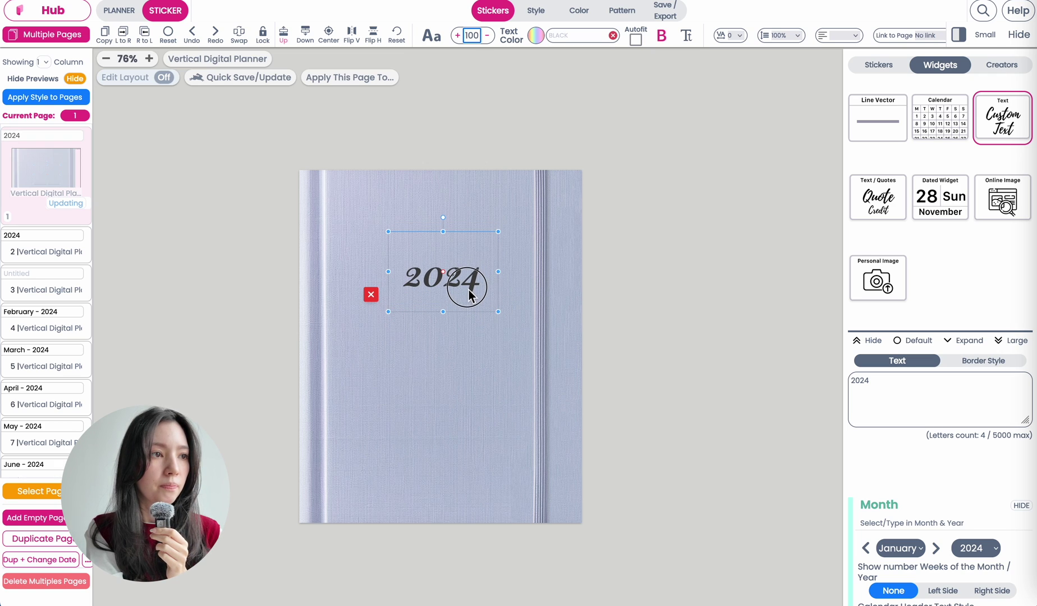
- Duplicate the 2024 text and place the copy directly below the original
left_click(105, 35)
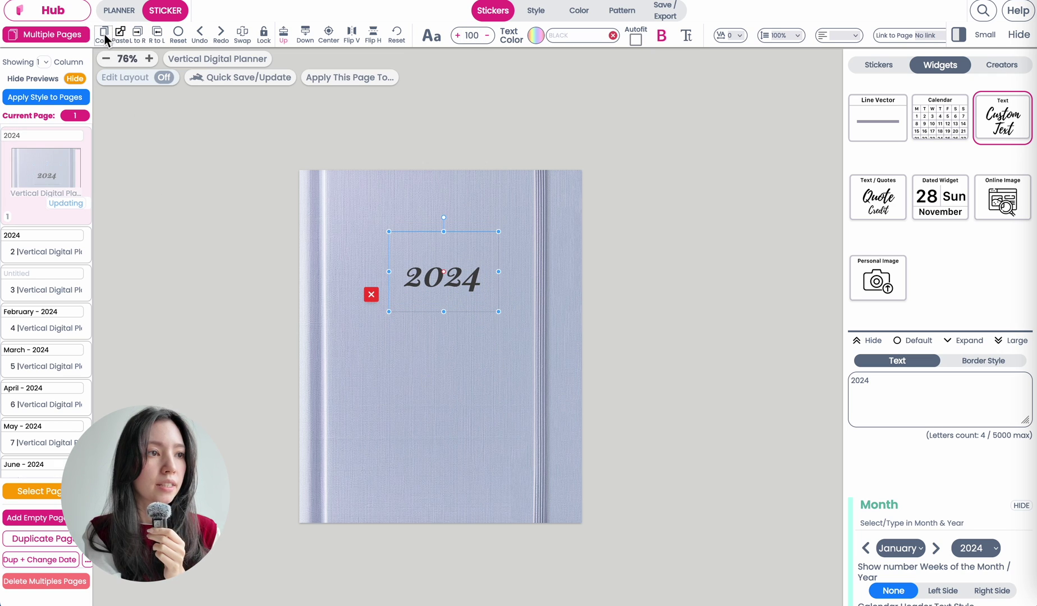
left_click(124, 35)
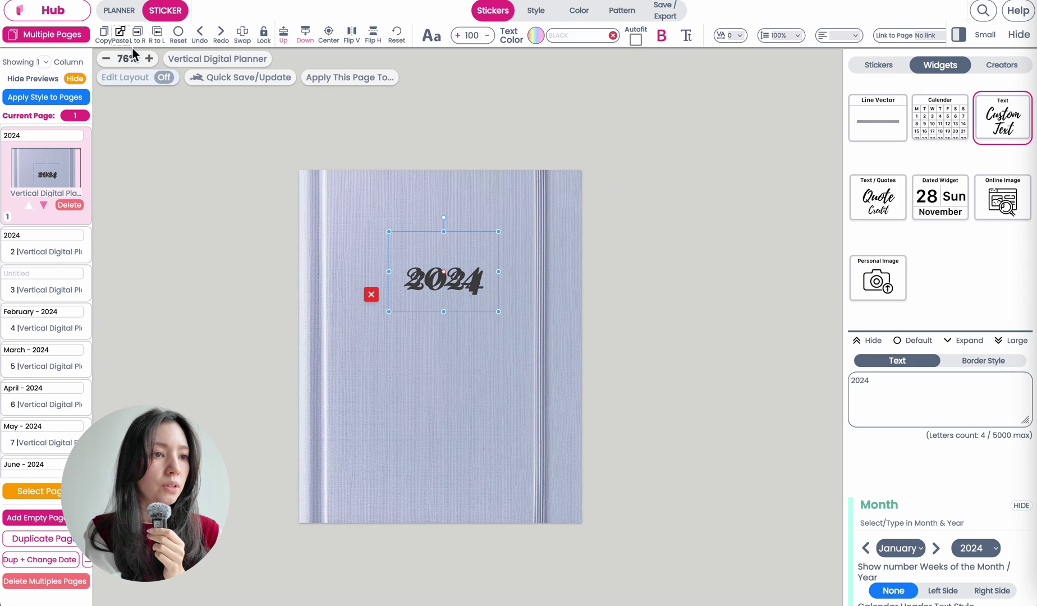
left_click(115, 46)
left_click(439, 296)
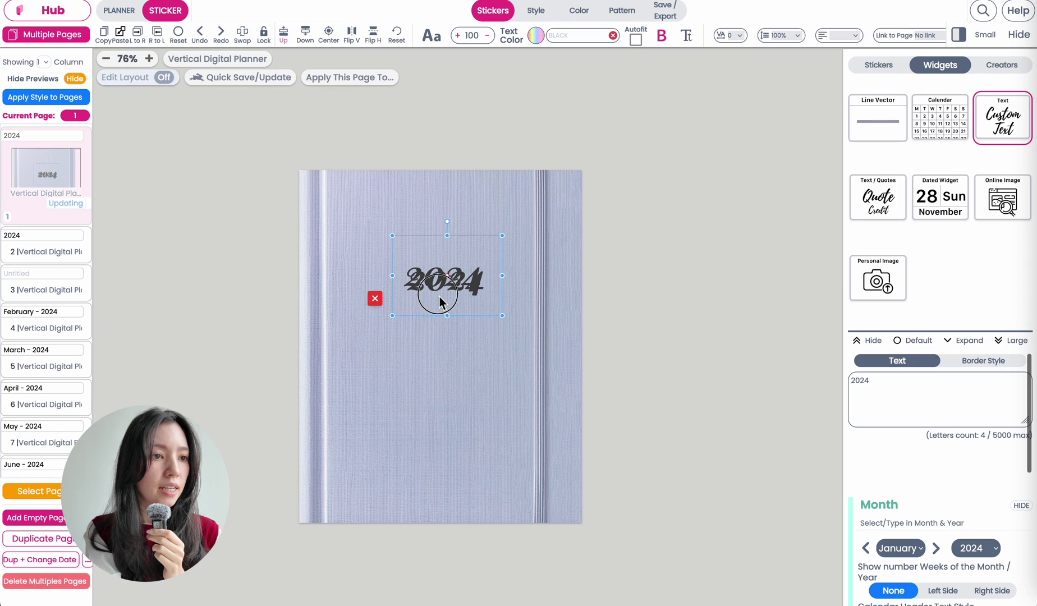
left_click_drag(440, 296, 433, 331)
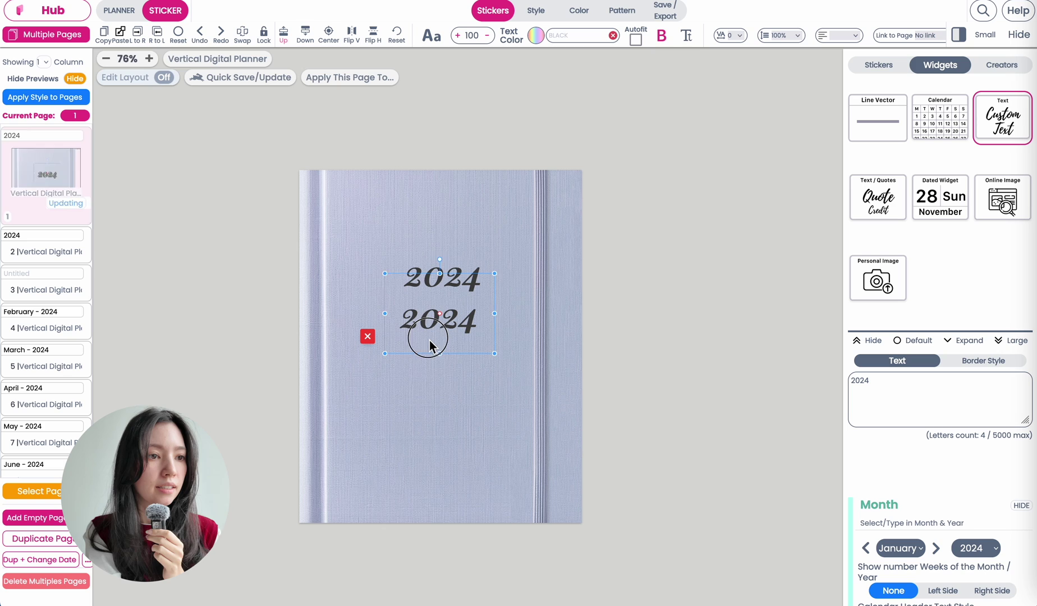
- Change the lower text copy to "Digital Planner" and enlarge its box beneath 2024 so both words fit on two lines
double_click(923, 416)
type("Di")
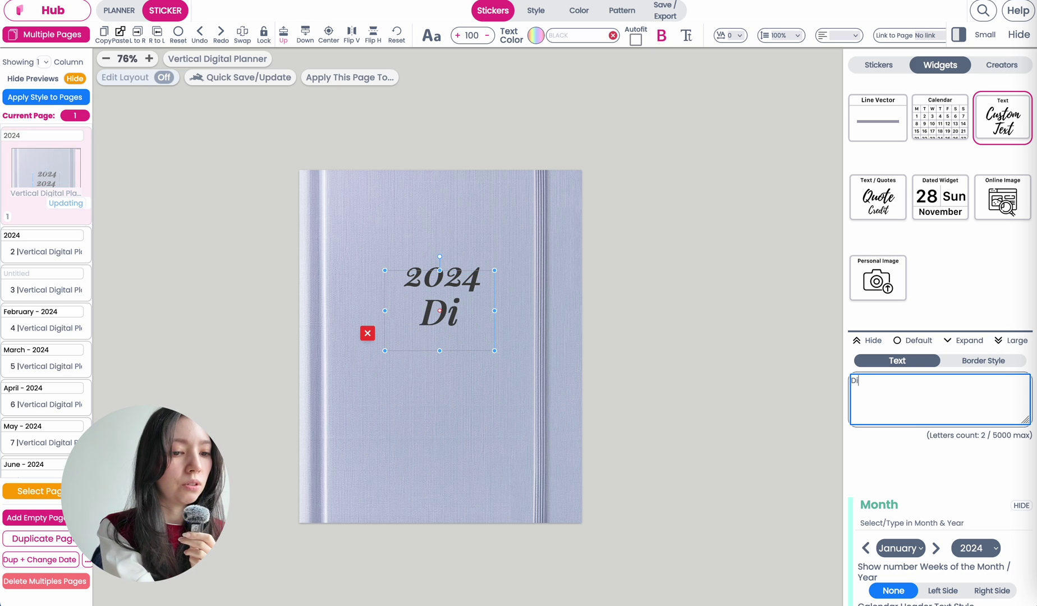
type("gital Pl")
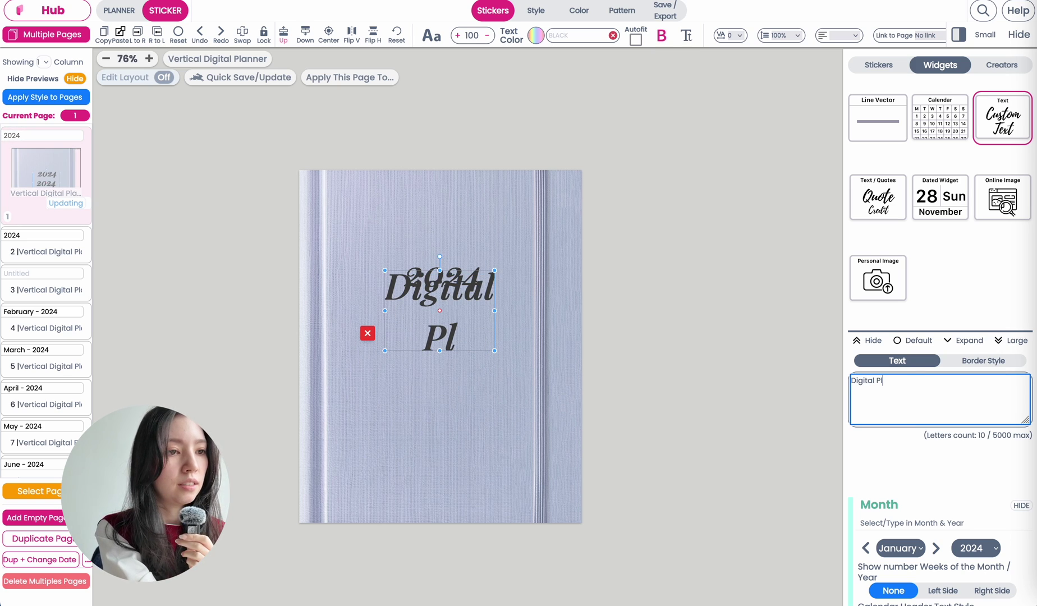
type("anner")
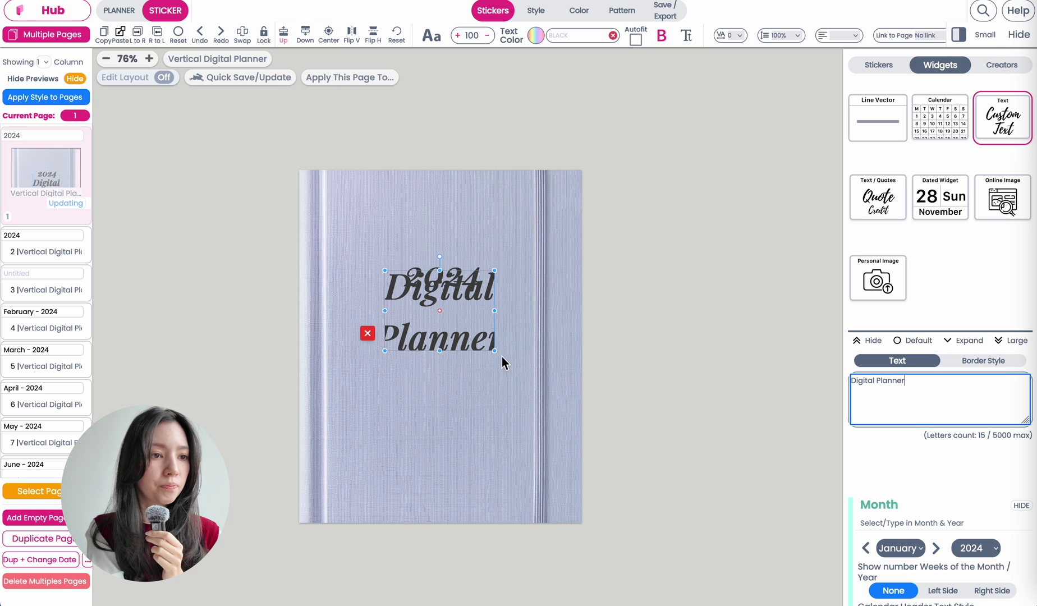
left_click_drag(495, 351, 500, 391)
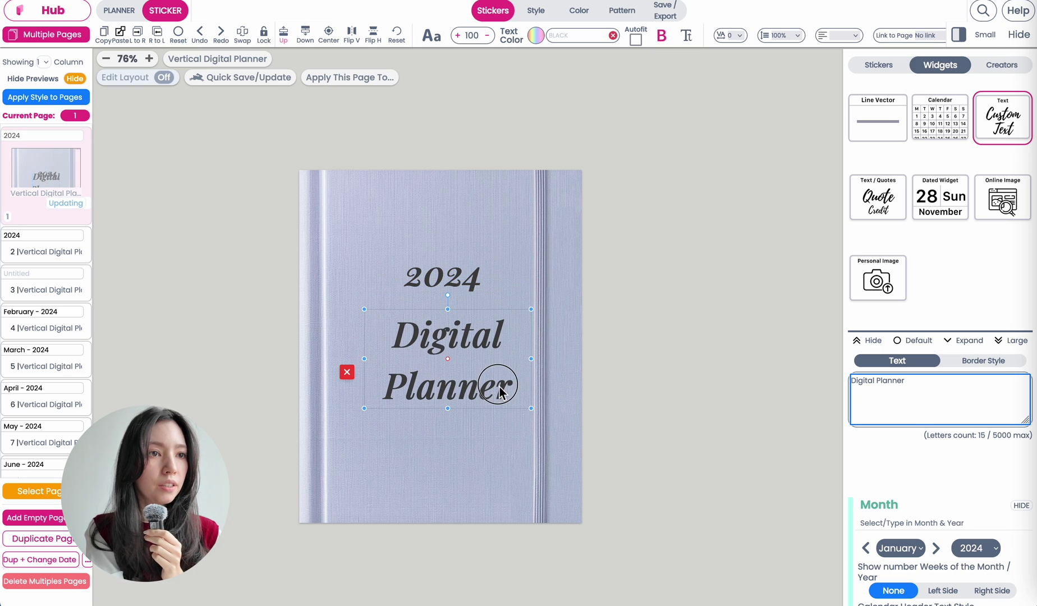
- Reduce the Digital Planner text's font size to 90 and move it closer beneath 2024, centered on the cover
left_click(487, 35)
left_click(487, 35)
left_click(487, 35)
left_click(487, 36)
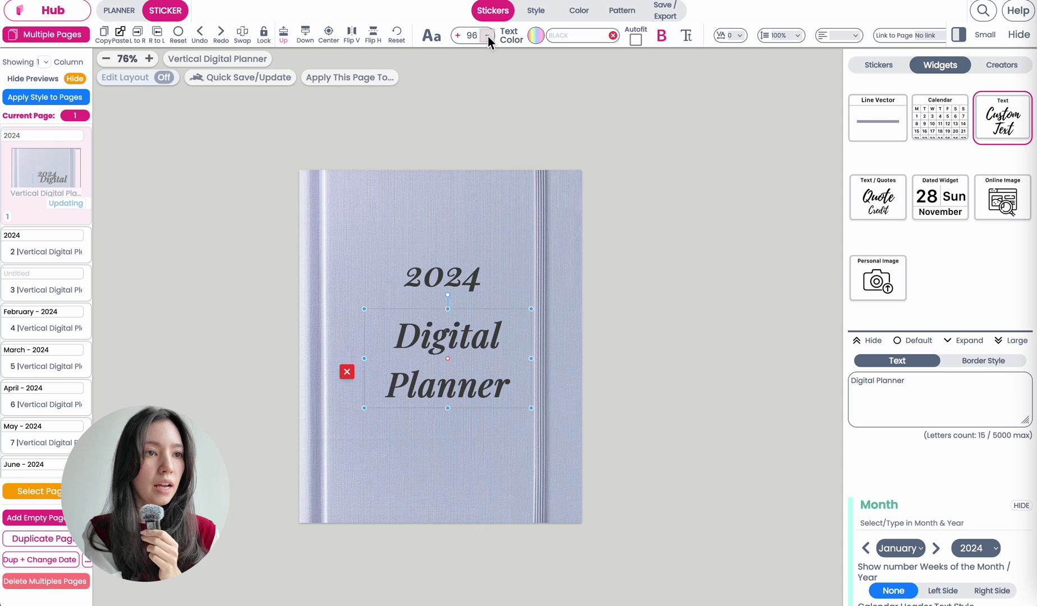
left_click(487, 35)
left_click(487, 35)
left_click(487, 36)
left_click(487, 36)
left_click(488, 36)
left_click(487, 36)
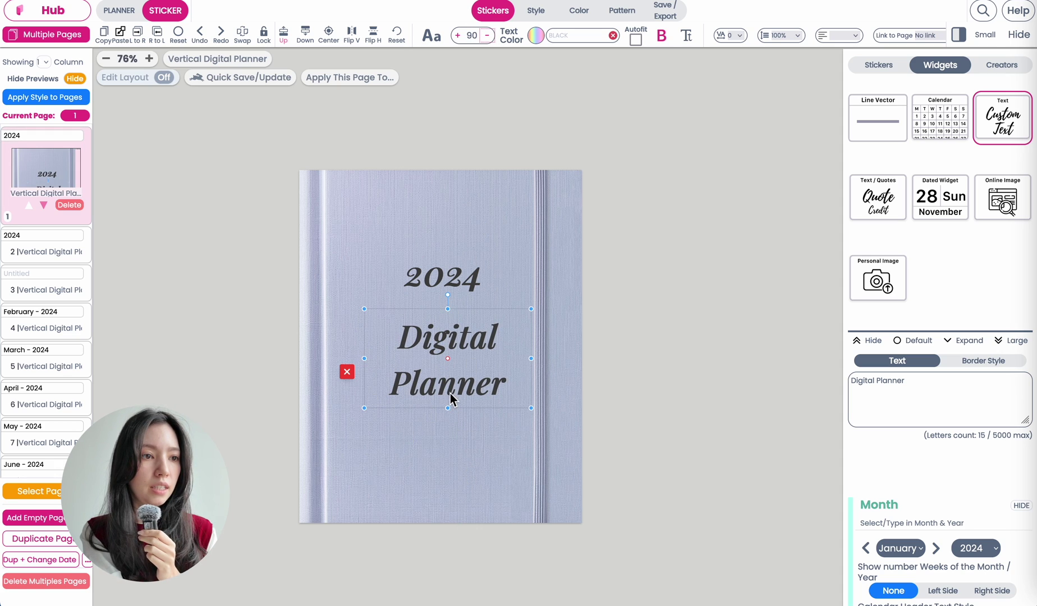
left_click_drag(451, 398, 444, 387)
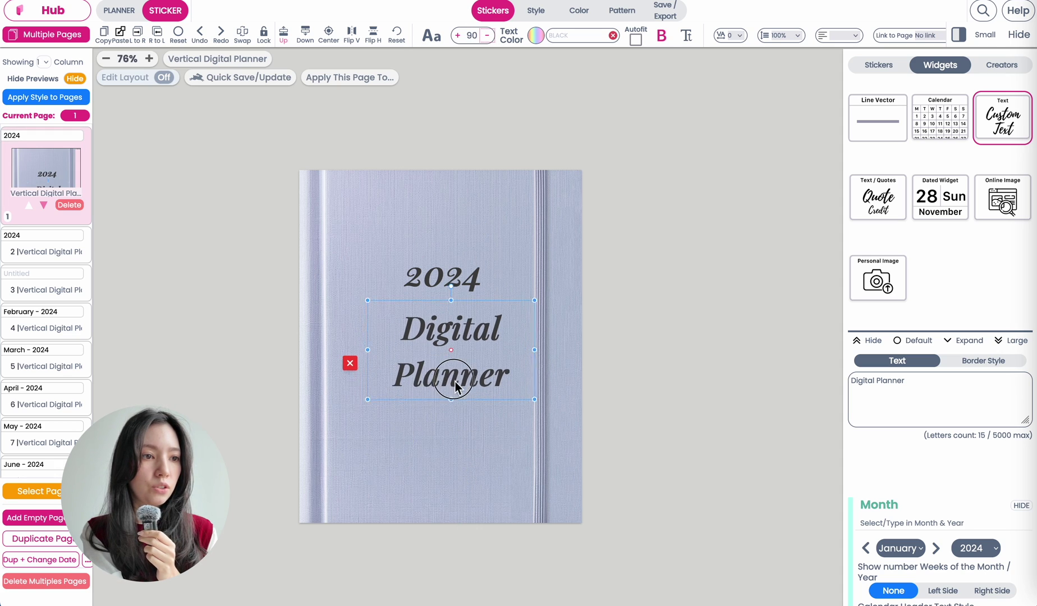
- Set the Digital Planner text's line spacing to 90% and reposition it just beneath 2024
left_click(797, 36)
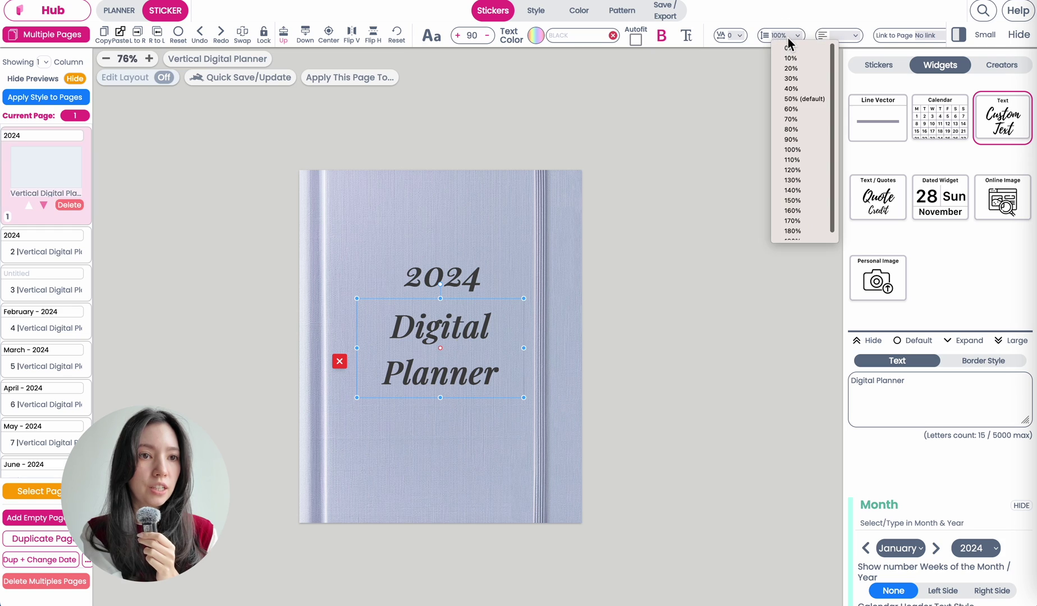
left_click(791, 139)
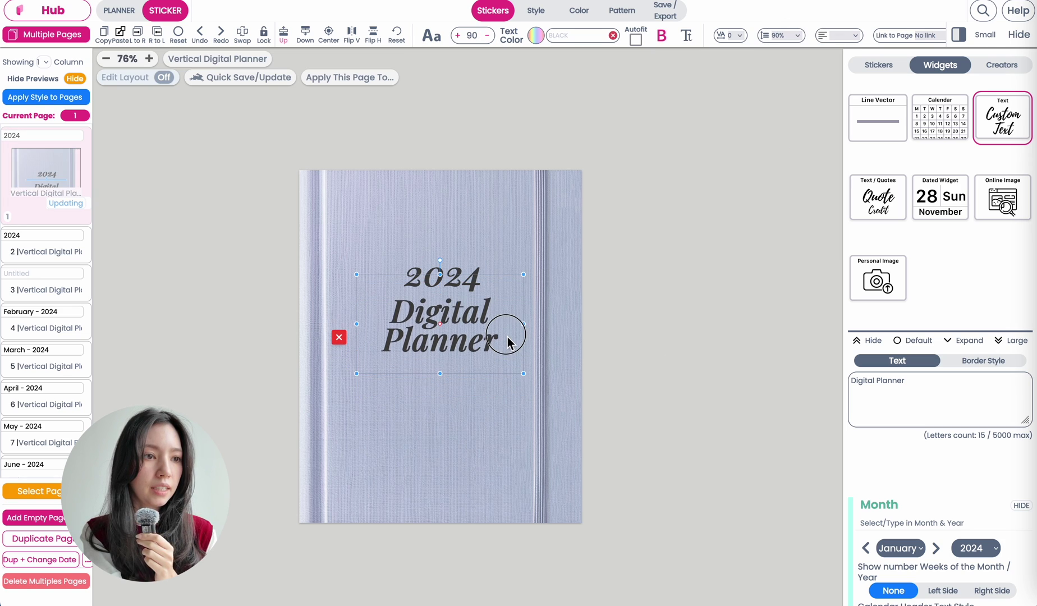
left_click_drag(507, 341, 506, 346)
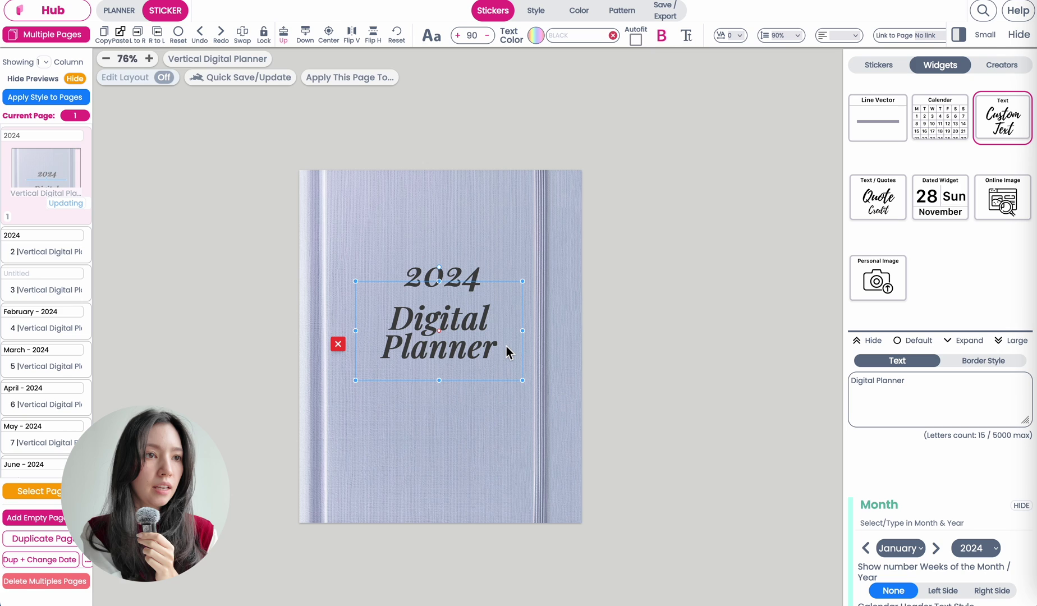
- Reduce the Digital Planner text's font size to 76
left_click(491, 39)
left_click(491, 39)
left_click(491, 39)
left_click(491, 38)
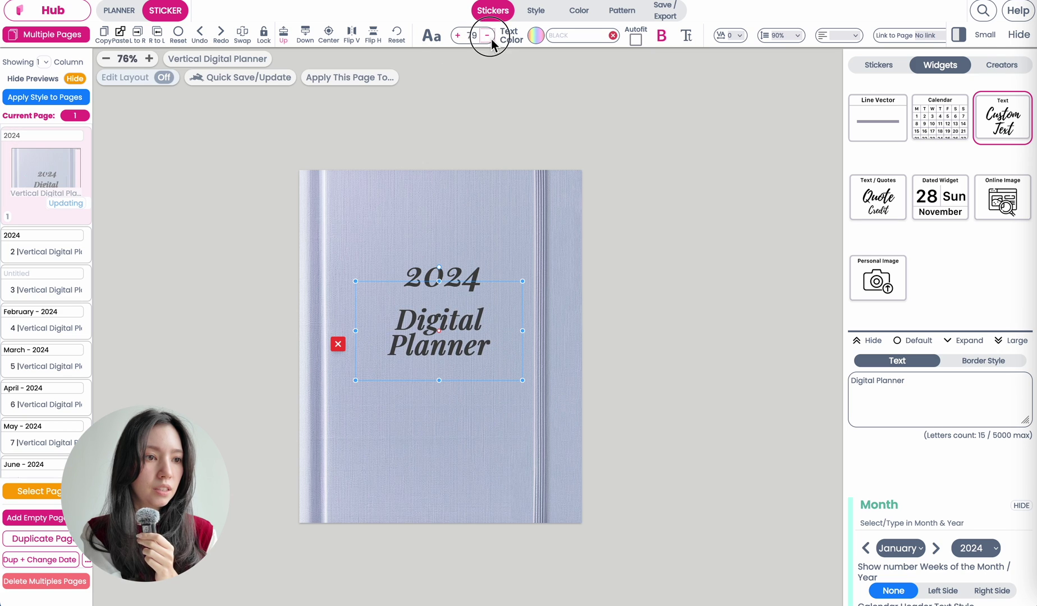
left_click(491, 38)
left_click(491, 39)
left_click(491, 39)
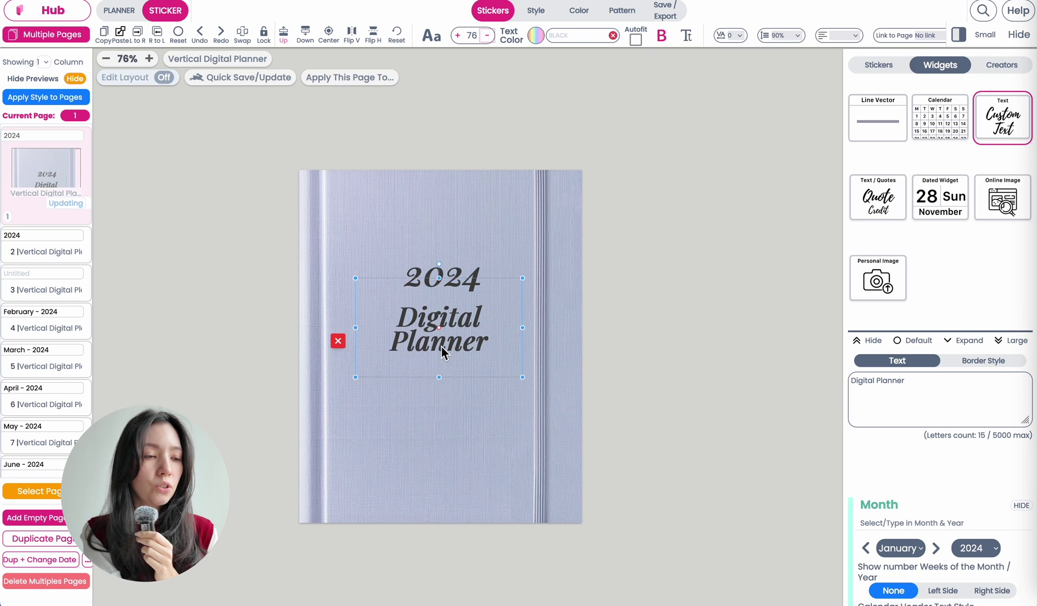
- Move the Digital Planner text a little lower beneath 2024 and turn off its bold formatting
left_click(432, 263)
scroll(433, 267, "up", 5)
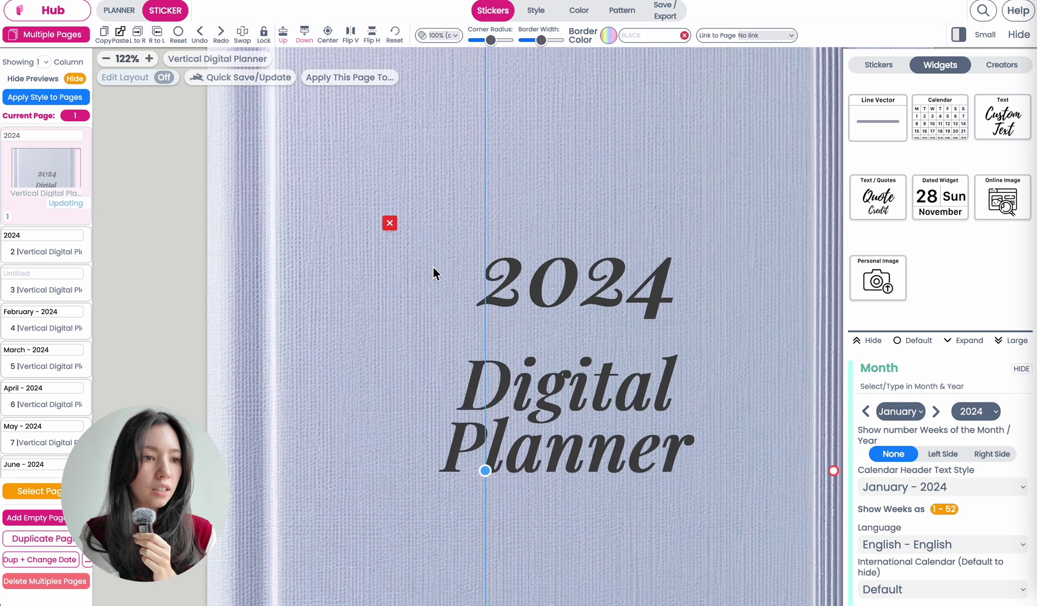
left_click(550, 359)
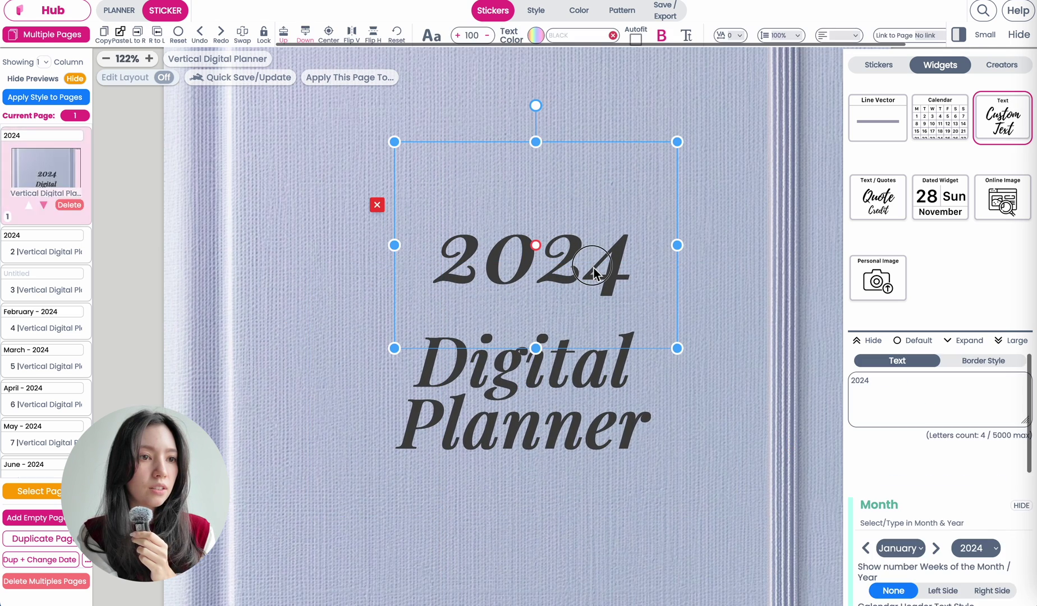
left_click(595, 222)
left_click_drag(579, 320, 581, 406)
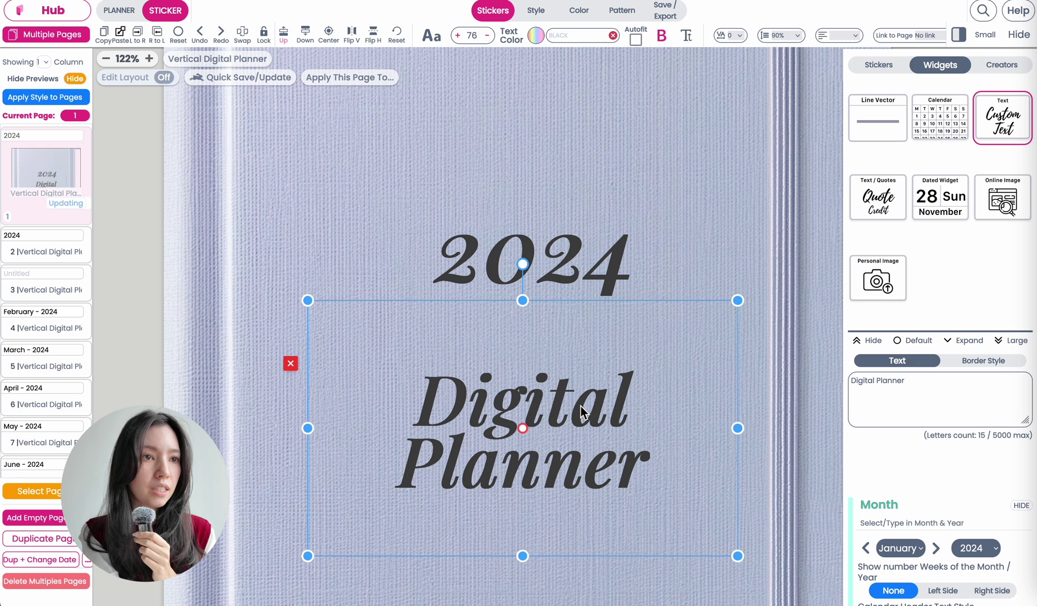
scroll(581, 178, "down", 3)
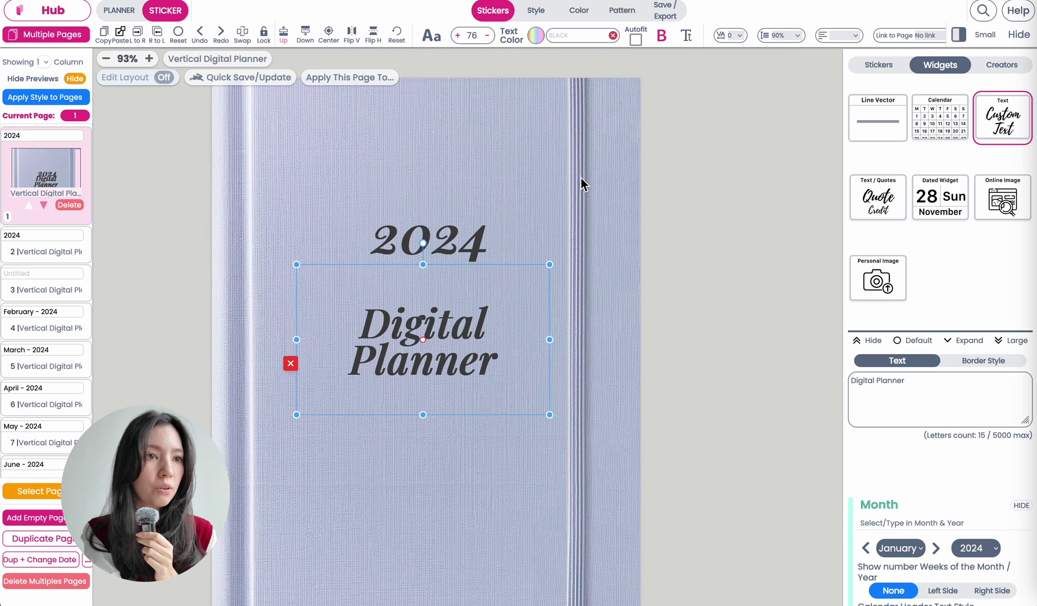
left_click_drag(444, 362, 444, 363)
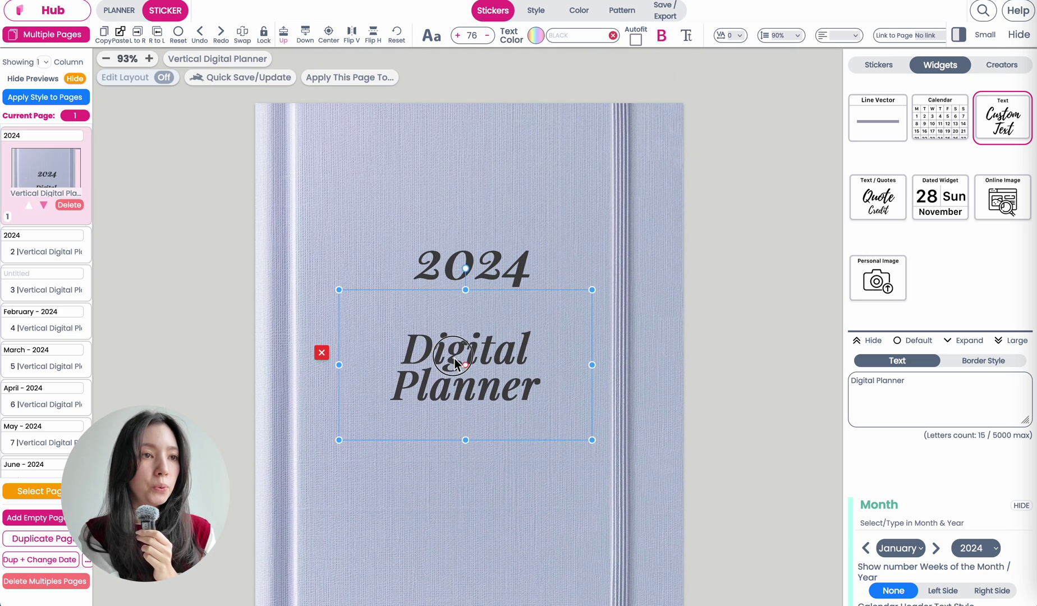
left_click(663, 36)
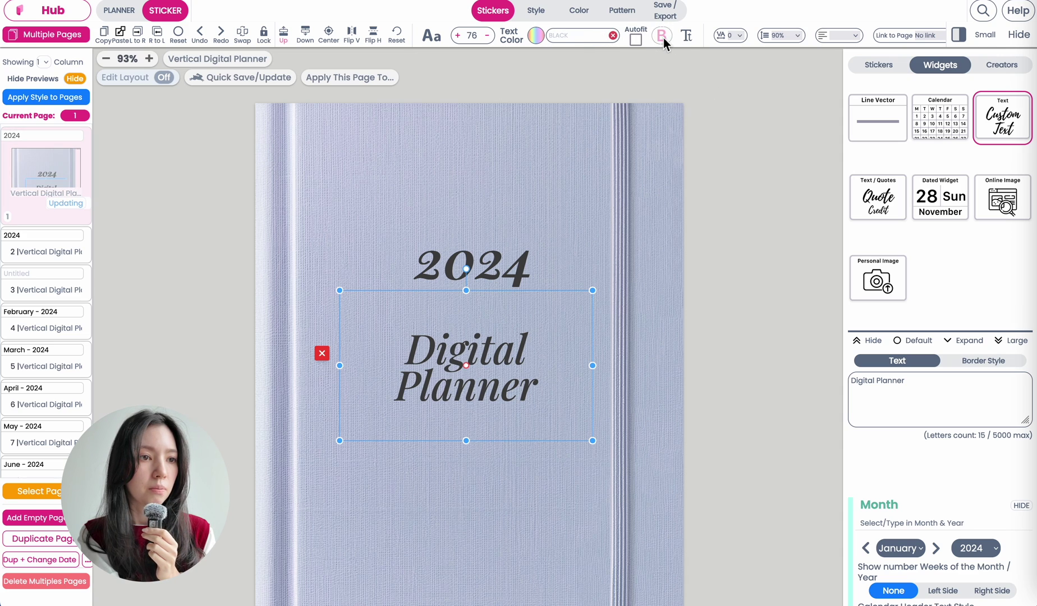
- Toggle the 2024 text's bold formatting off and back on, and move 2024 slightly lower toward Digital Planner
left_click(497, 266)
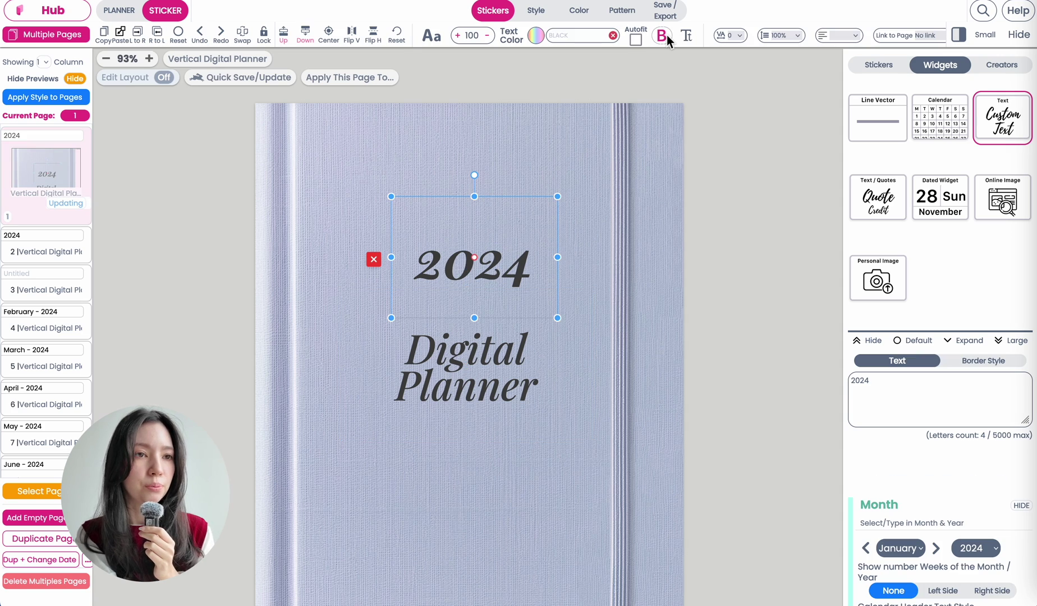
left_click(667, 36)
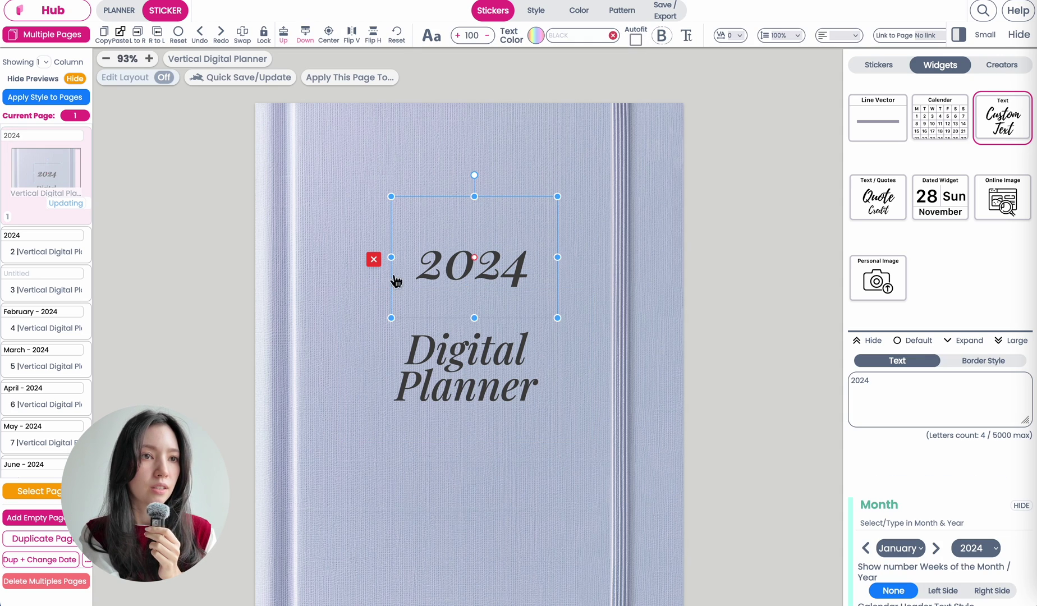
left_click(668, 36)
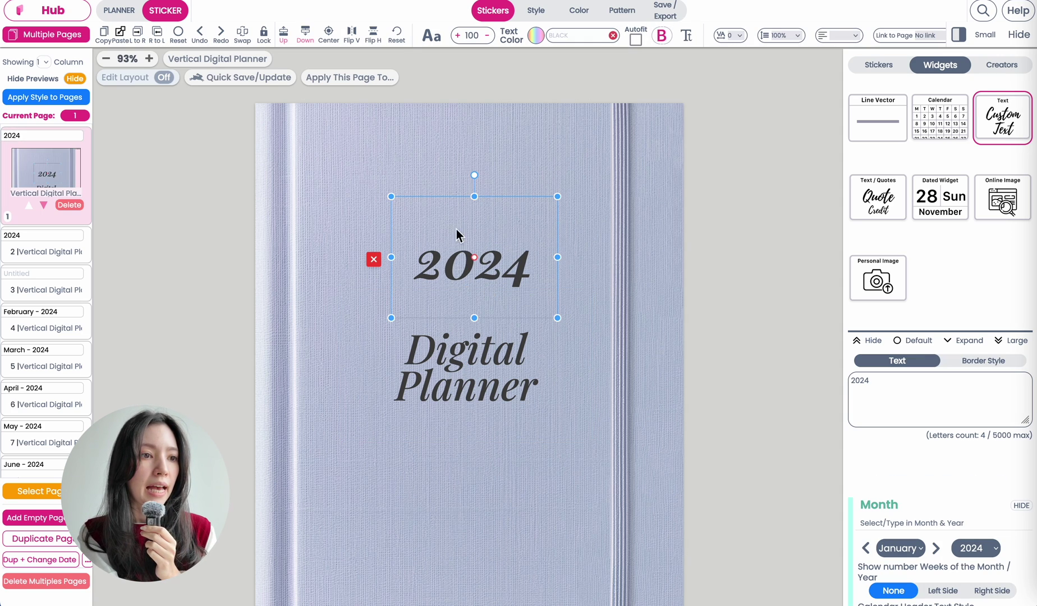
left_click_drag(510, 291, 511, 301)
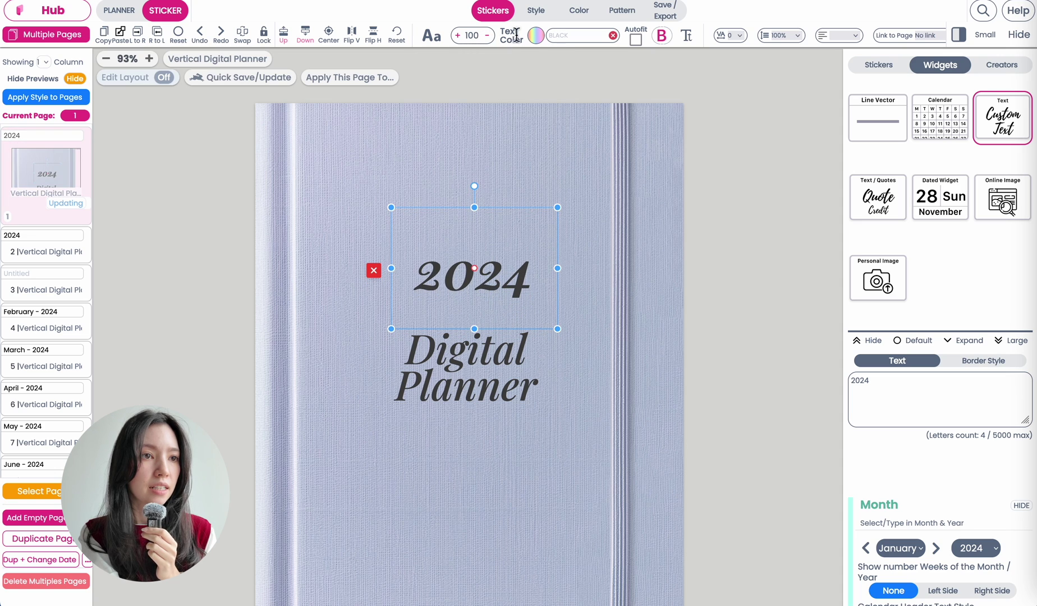
- Try dark and pale palette colors on the 2024 text, and set its text color to white, #FFFFFF
left_click(536, 36)
left_click(293, 179)
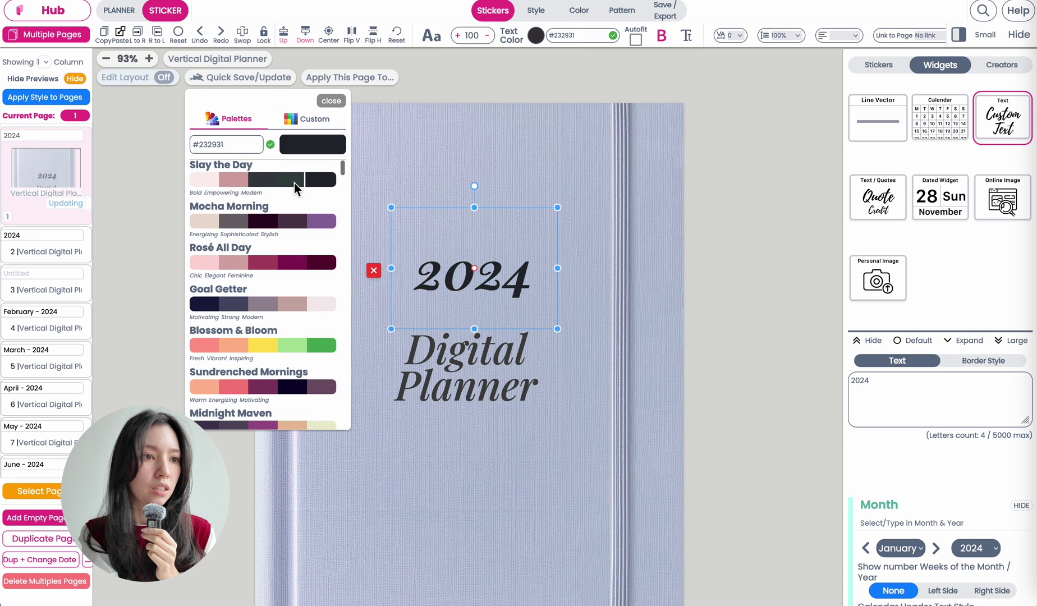
left_click(267, 304)
left_click(323, 303)
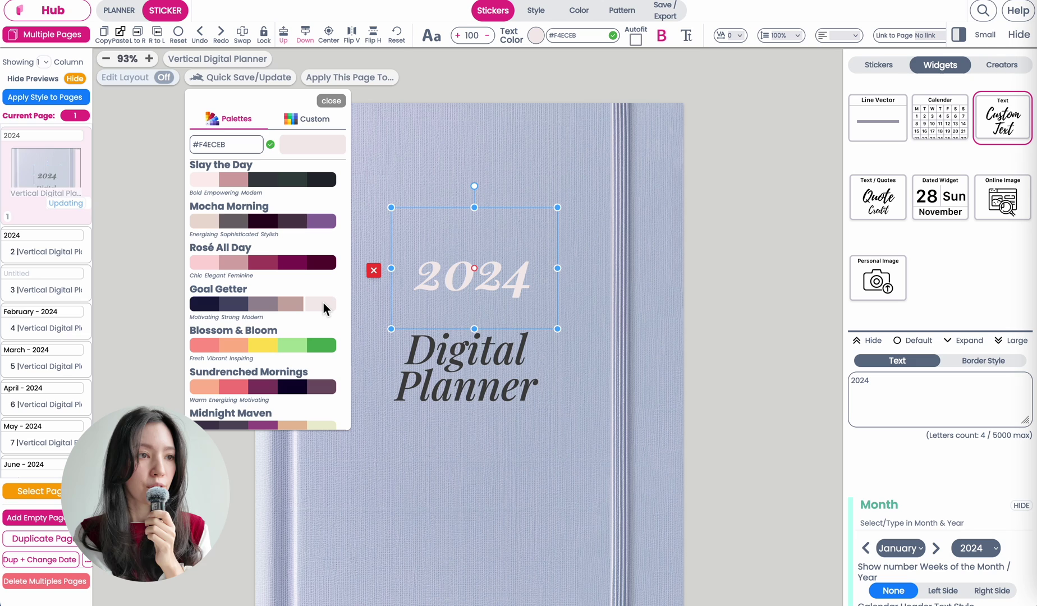
left_click(310, 119)
left_click(196, 419)
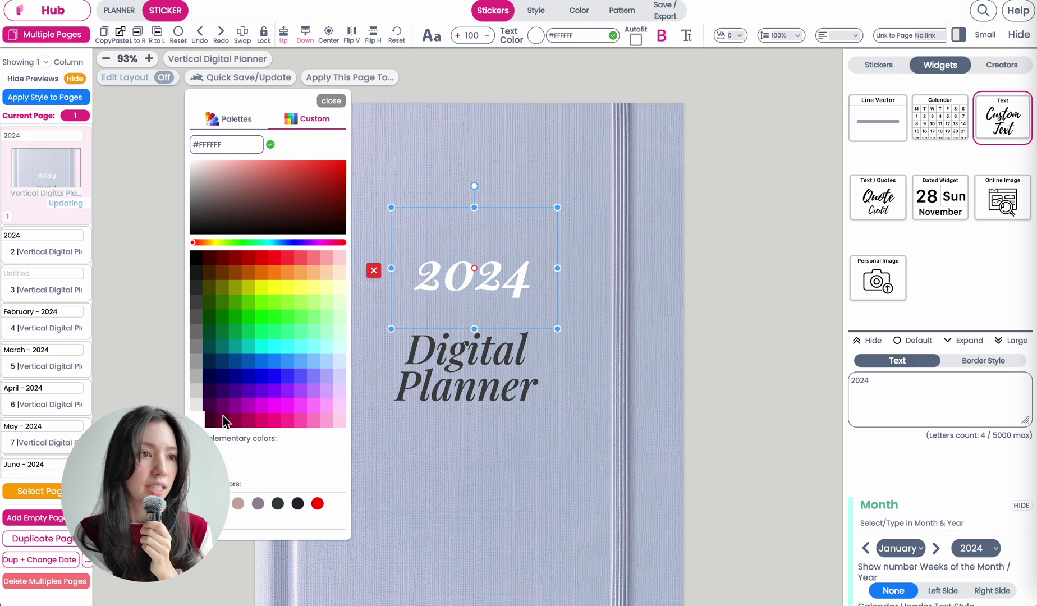
left_click(330, 103)
- Set the 2024 text's color to semi-transparent white #FFFFFF4F and move it higher above Digital Planner
left_click(591, 40)
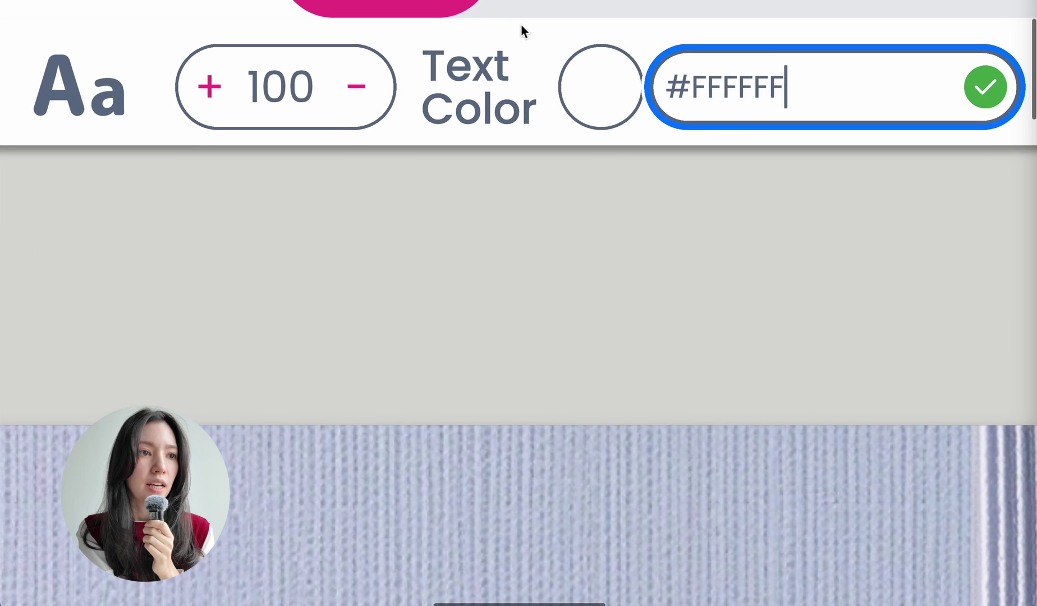
scroll(522, 31, "right", 3)
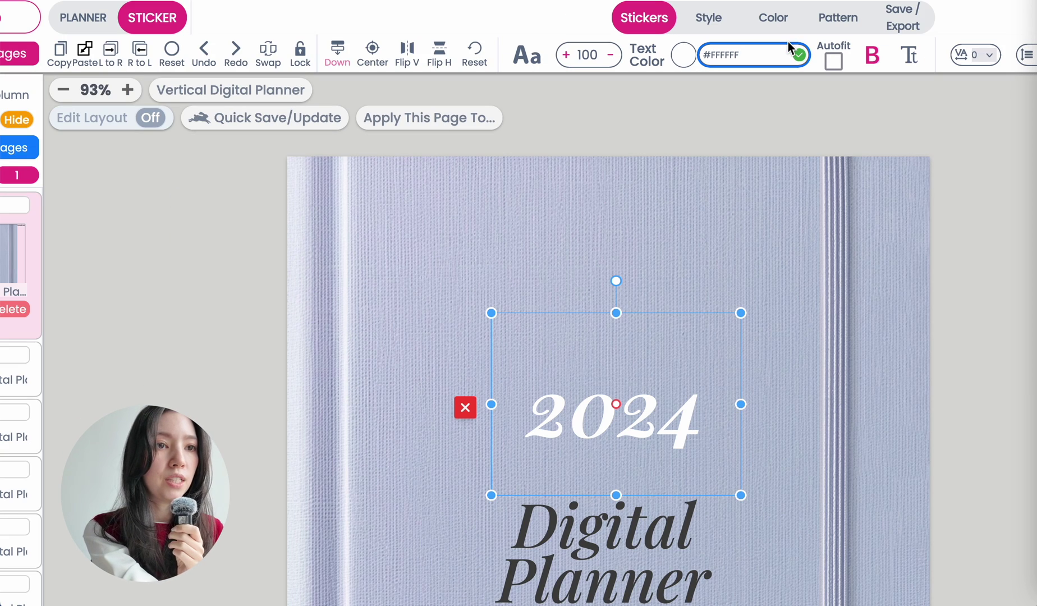
type("5")
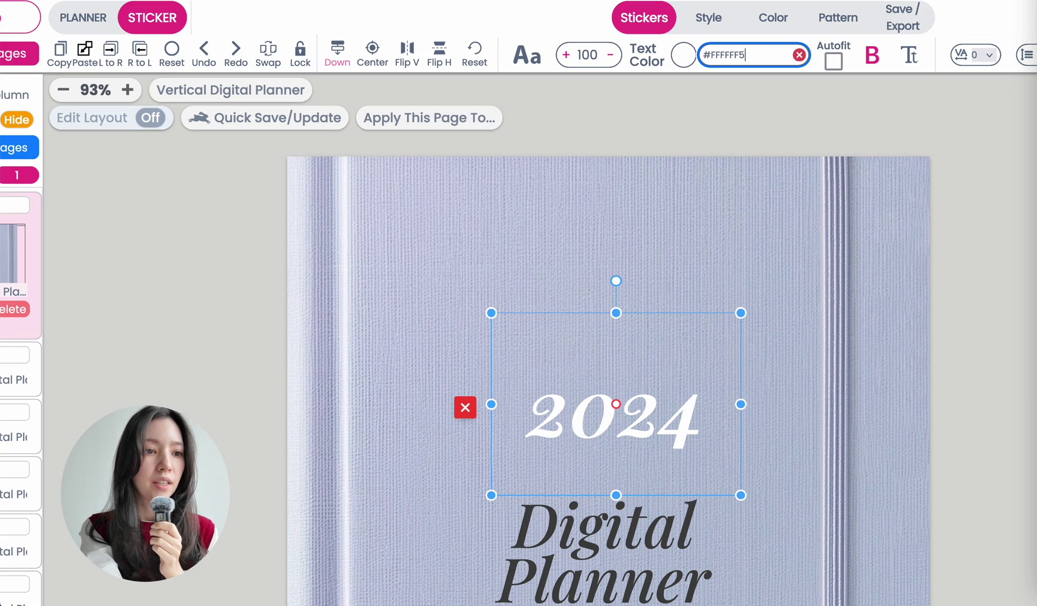
type("0")
key("BackSpace")
key("BackSpace")
type("4F")
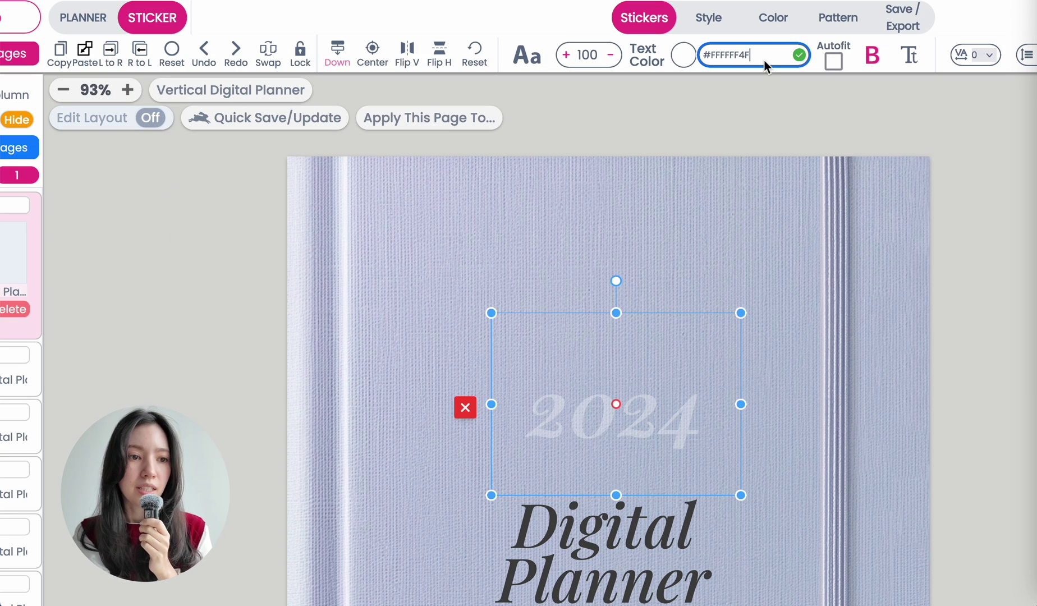
left_click_drag(654, 437, 649, 327)
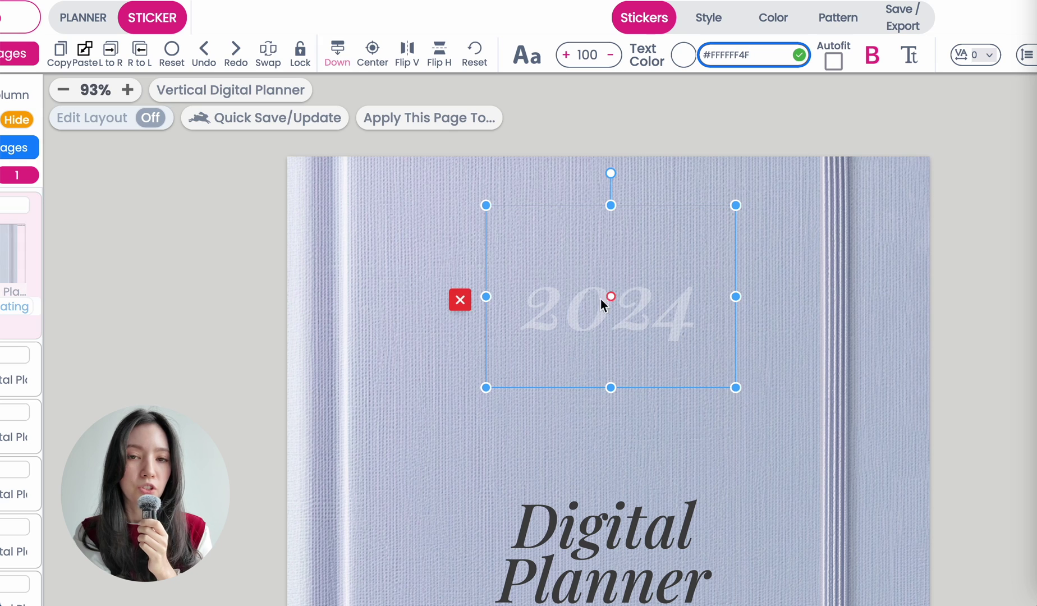
- Make the 2024 text less transparent by setting its color to #FFFFFF8F
left_click(746, 59)
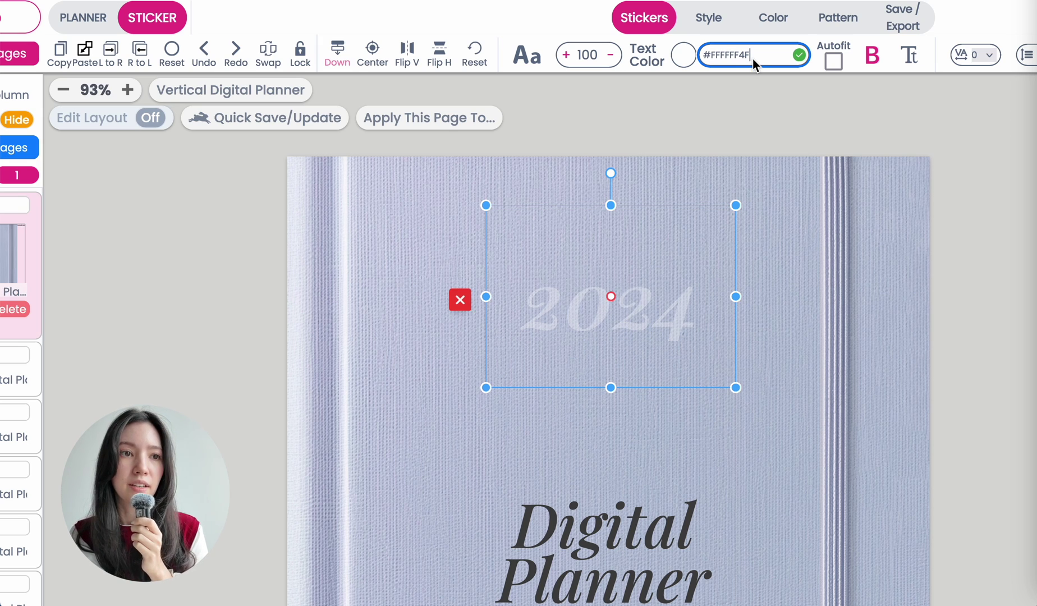
key("BackSpace")
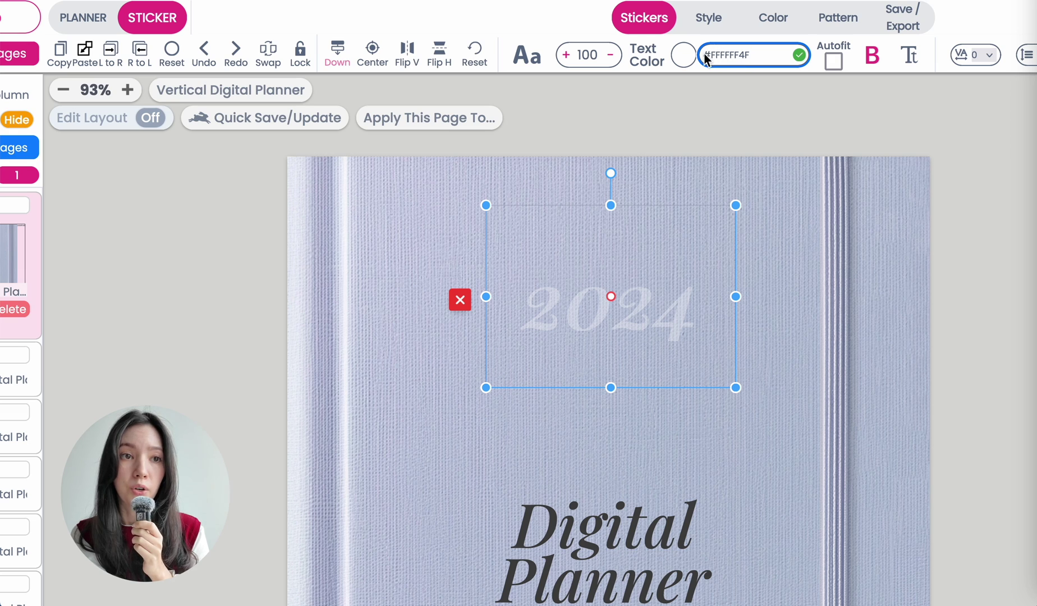
type("5")
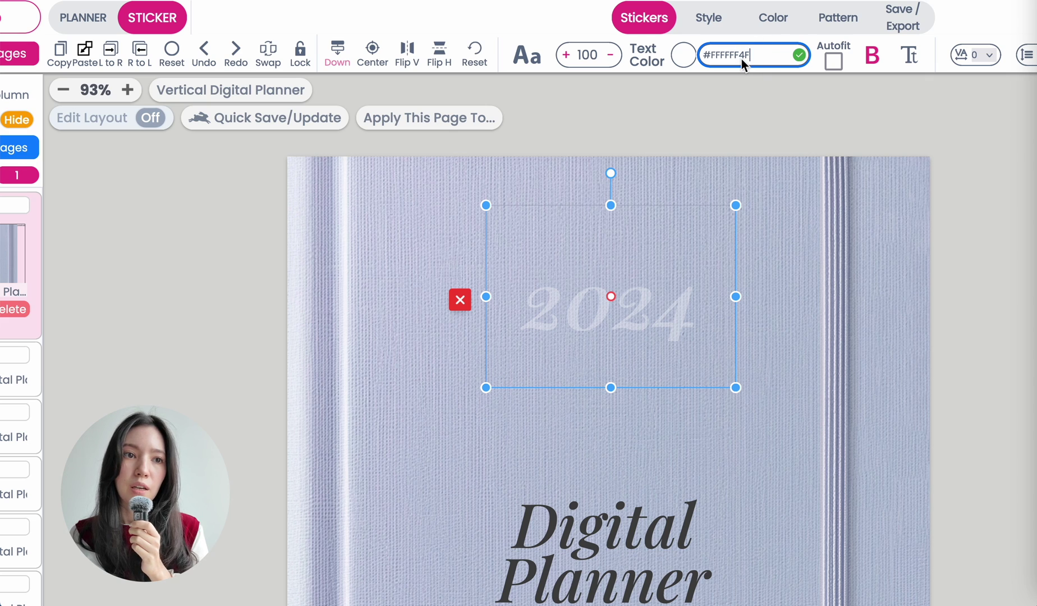
left_click_drag(739, 57, 769, 63)
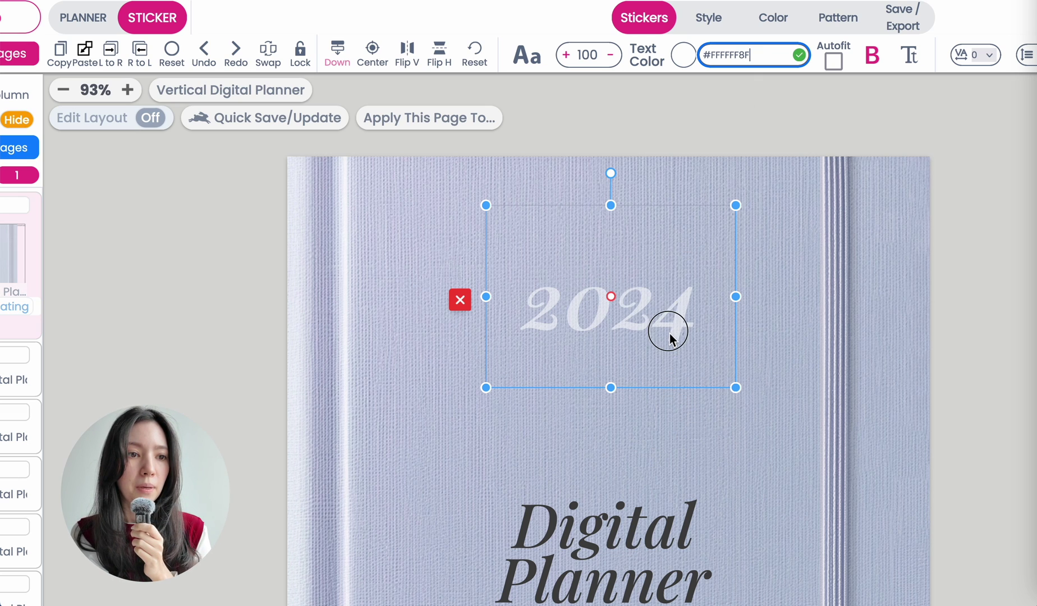
- Move the 2024 text down so it sits just above the Digital Planner text
left_click_drag(667, 330, 678, 383)
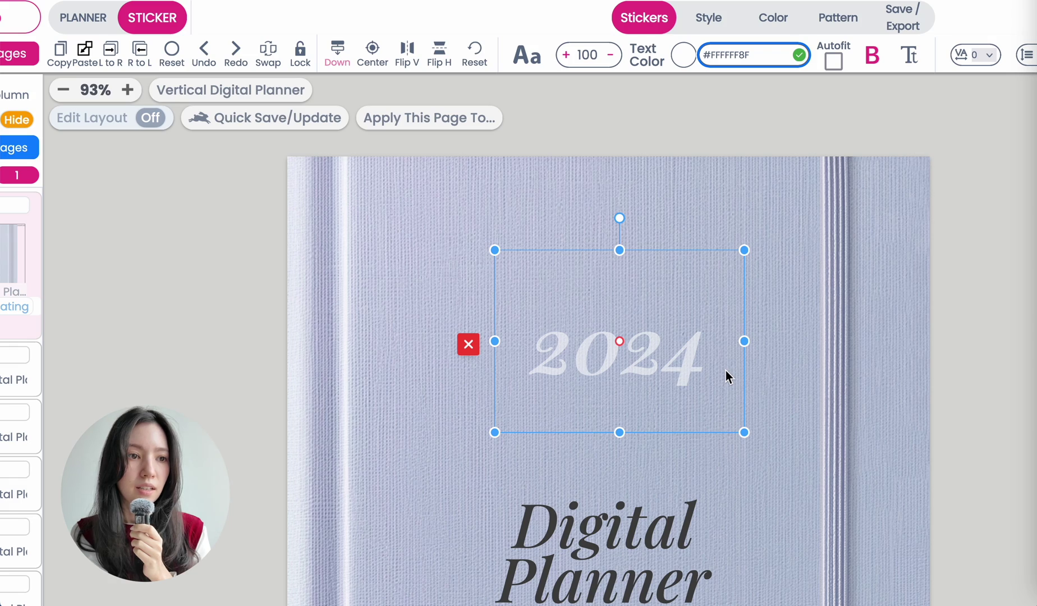
scroll(726, 371, "up", 5)
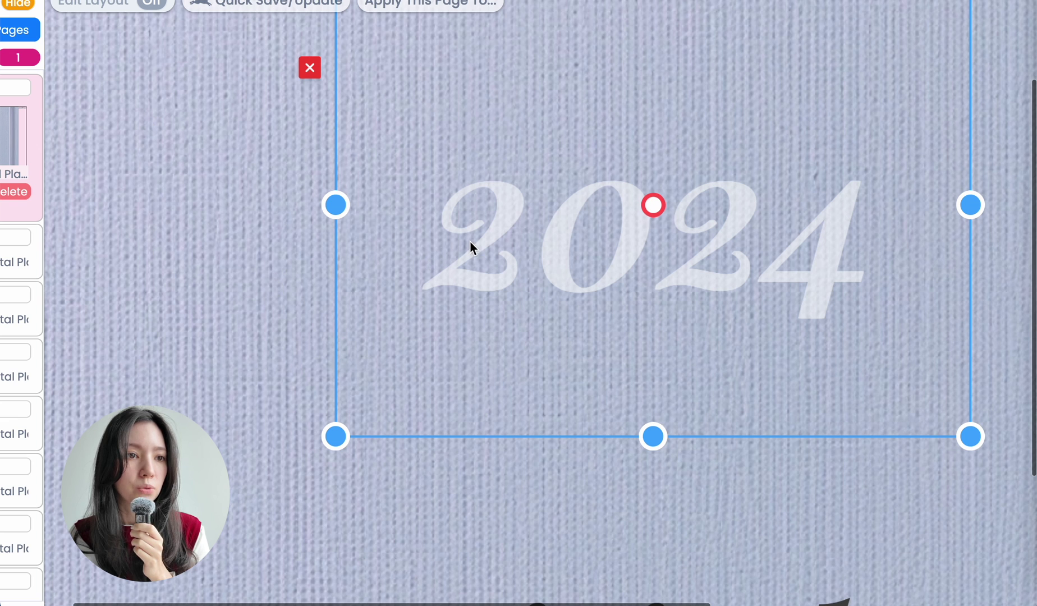
left_click_drag(471, 247, 477, 280)
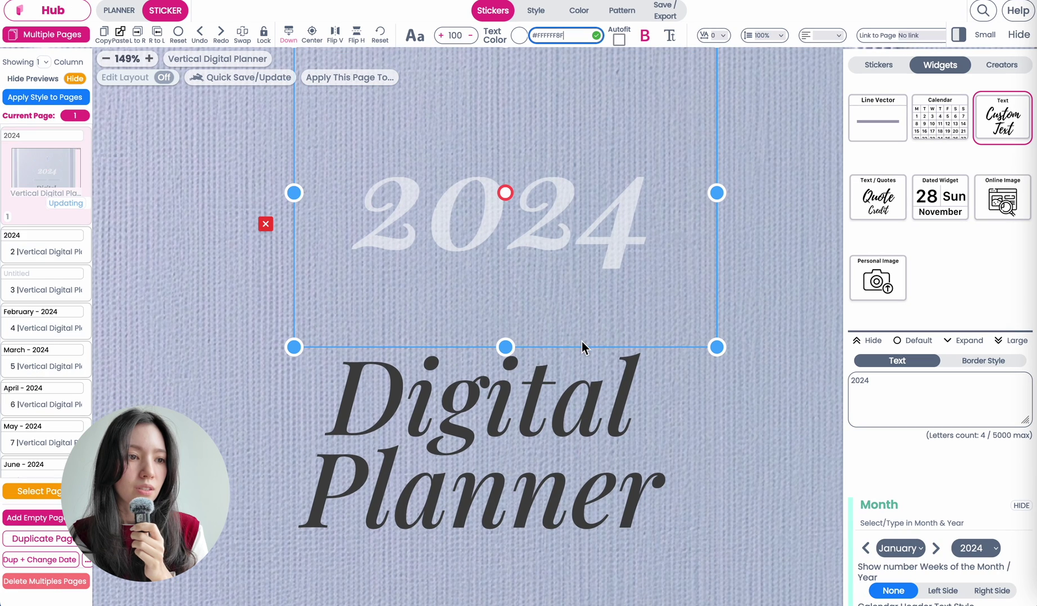
- Set the Digital Planner text's color to semi-transparent white, #FFFFFF8F
left_click(415, 469)
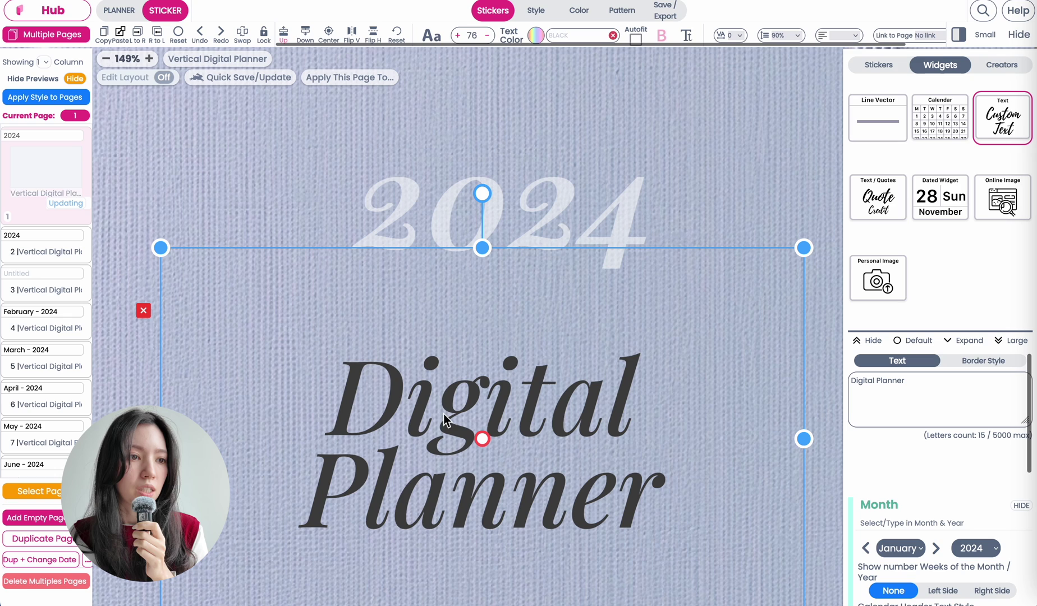
left_click(602, 34)
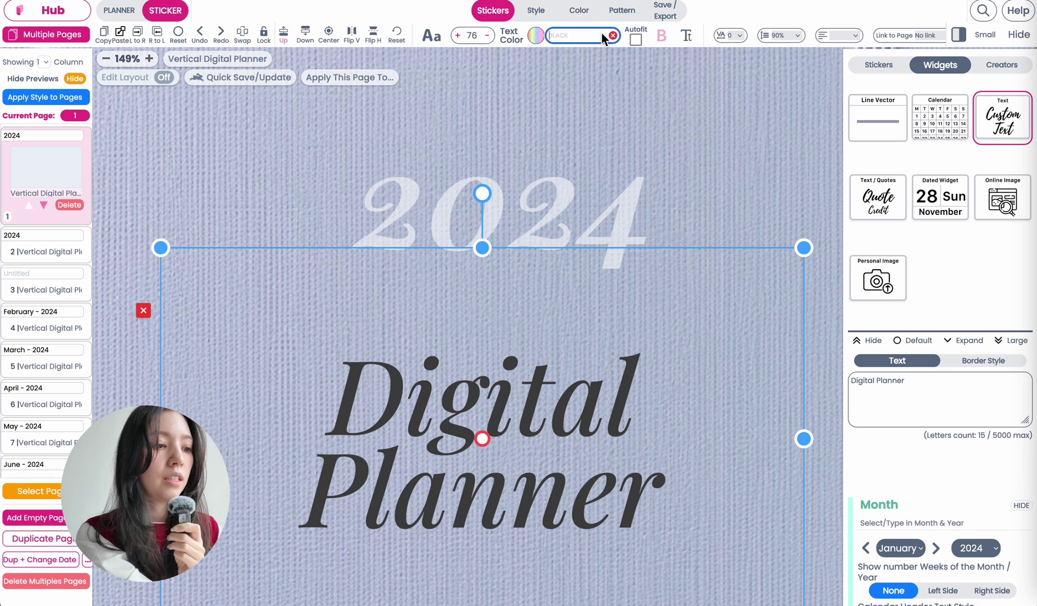
type("White")
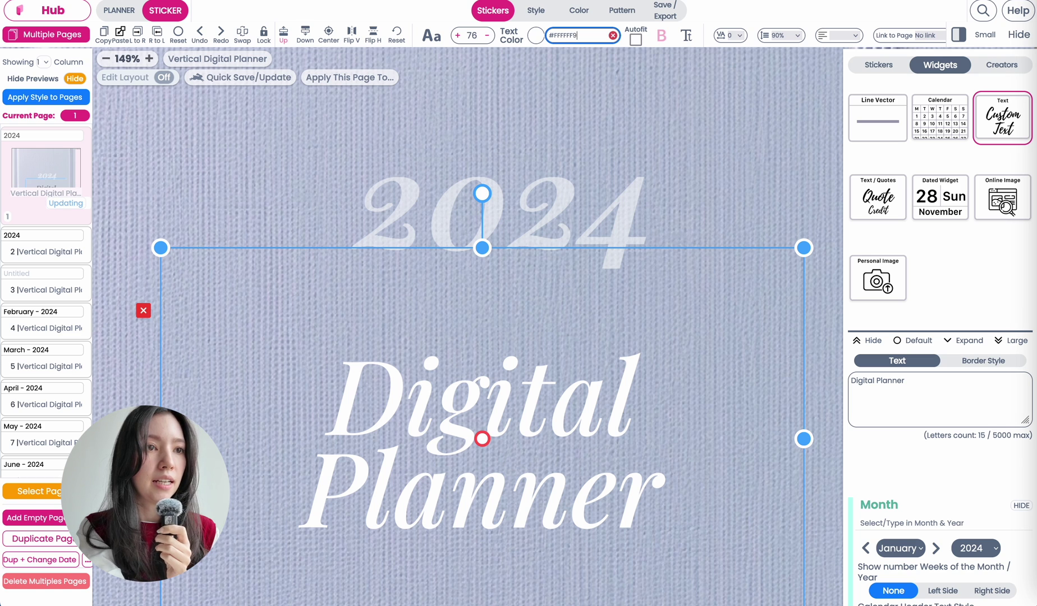
type("90")
key("BackSpace")
key("BackSpace")
type("8F")
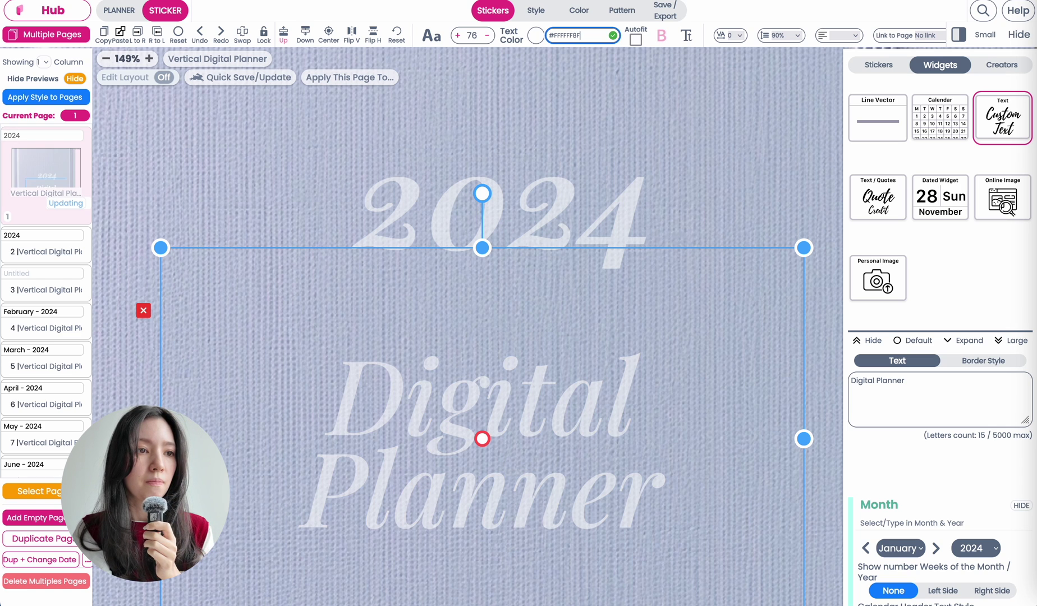
- Add a Line Vector widget to the cover, widen it and place it between 2024 and Digital Planner
scroll(516, 374, "down", 1)
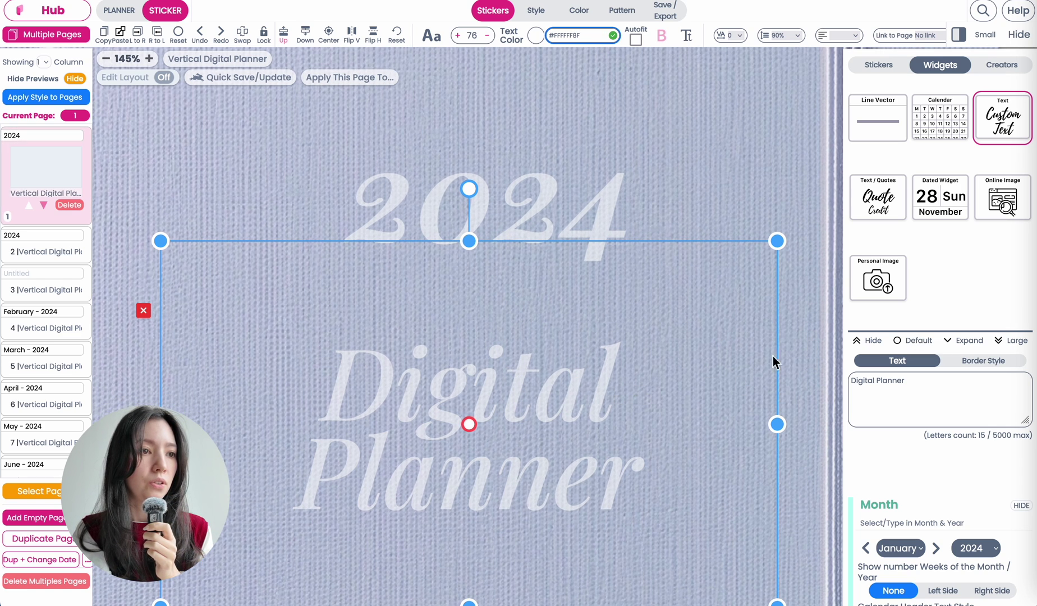
scroll(563, 374, "down", 10)
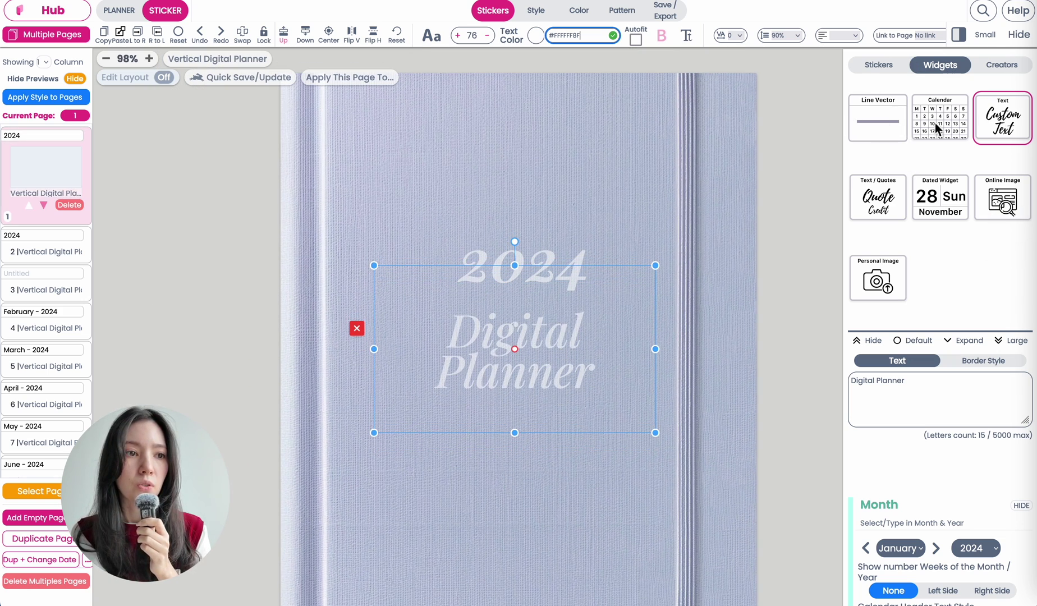
left_click(884, 120)
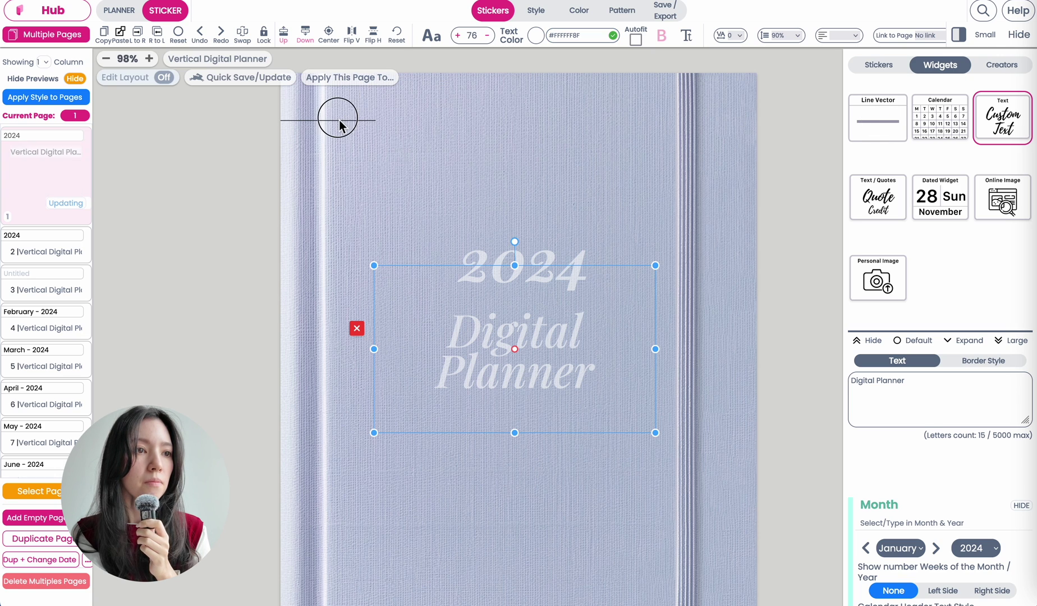
left_click_drag(376, 166, 491, 179)
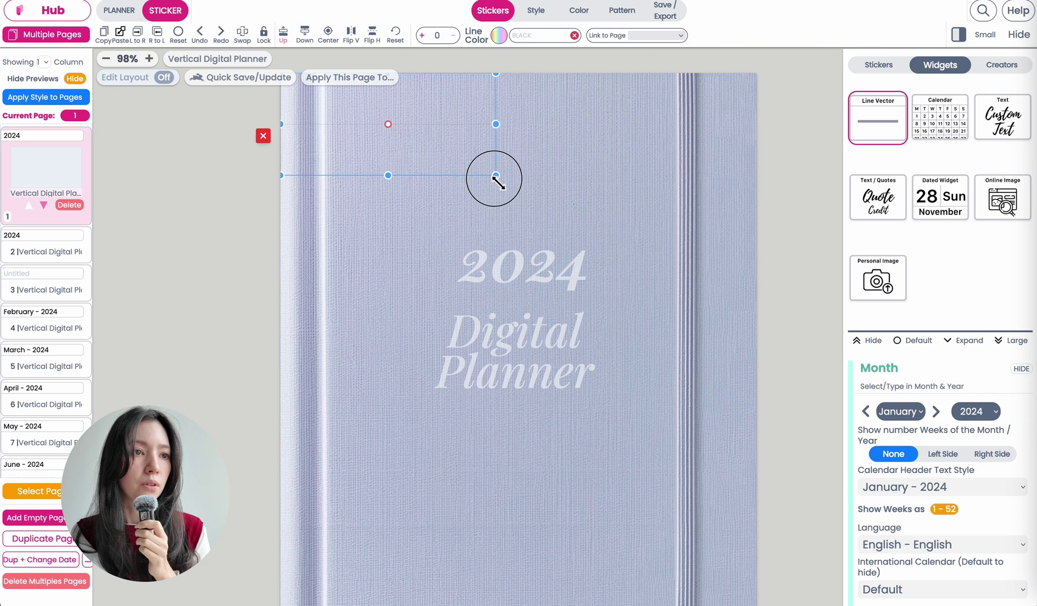
left_click_drag(463, 144, 584, 319)
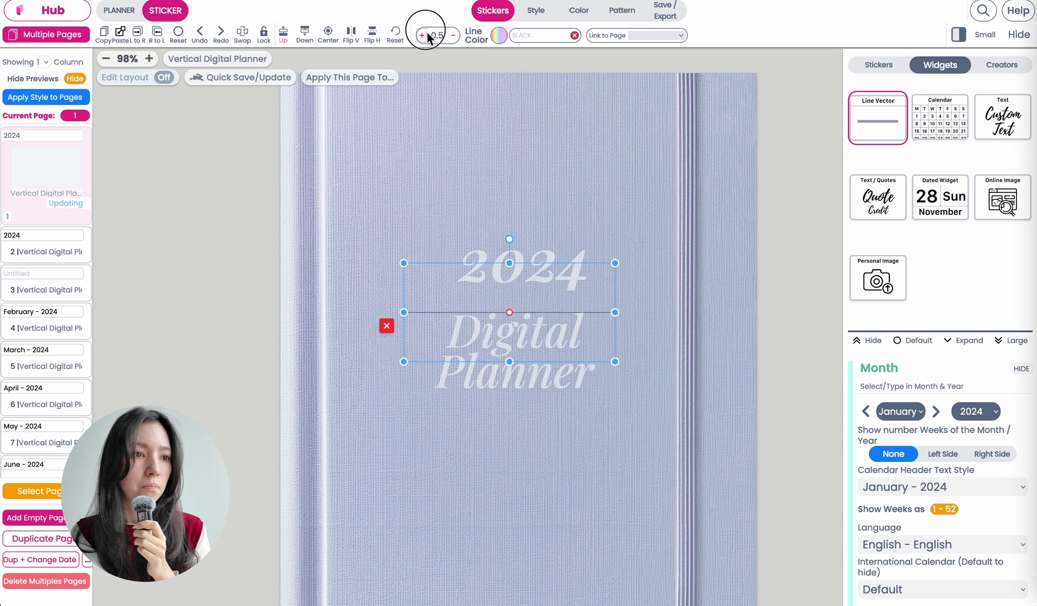
- Increase the line's thickness to 2.800 and center it in the gap between 2024 and Digital Planner
left_click(425, 35)
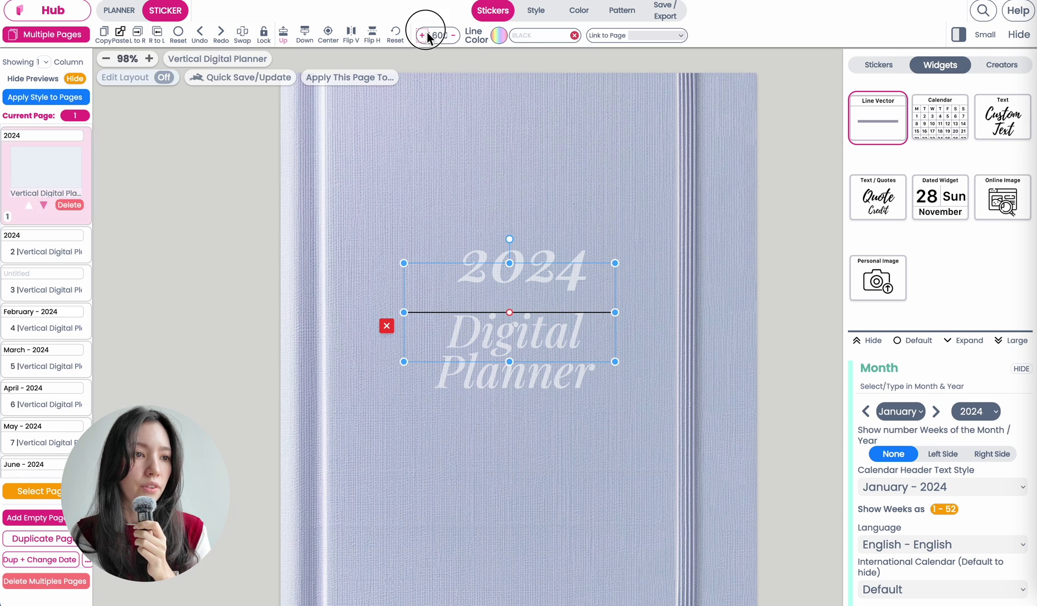
left_click(424, 35)
left_click_drag(449, 321, 458, 308)
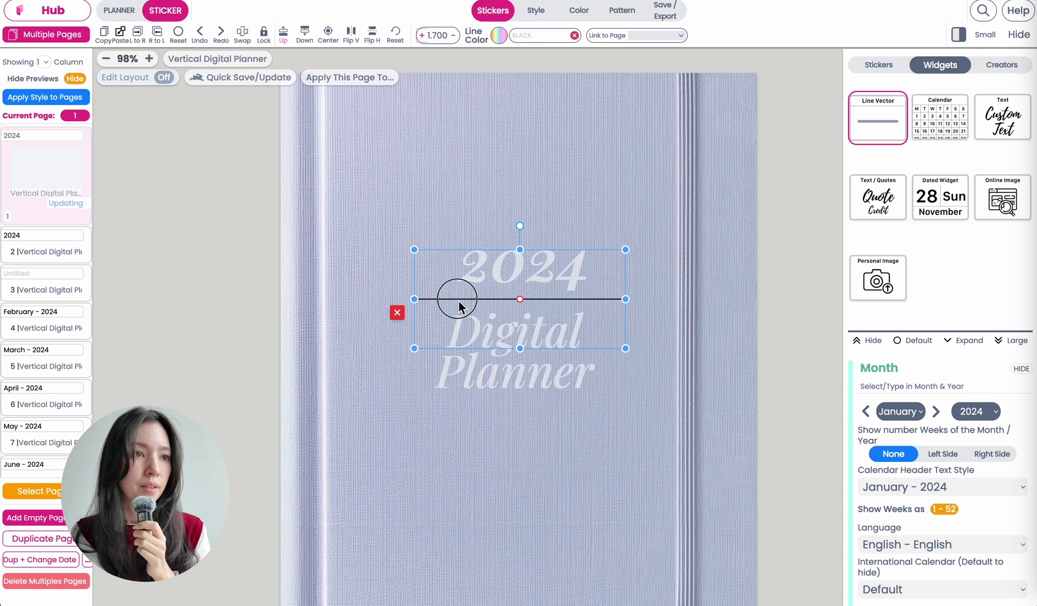
left_click(421, 36)
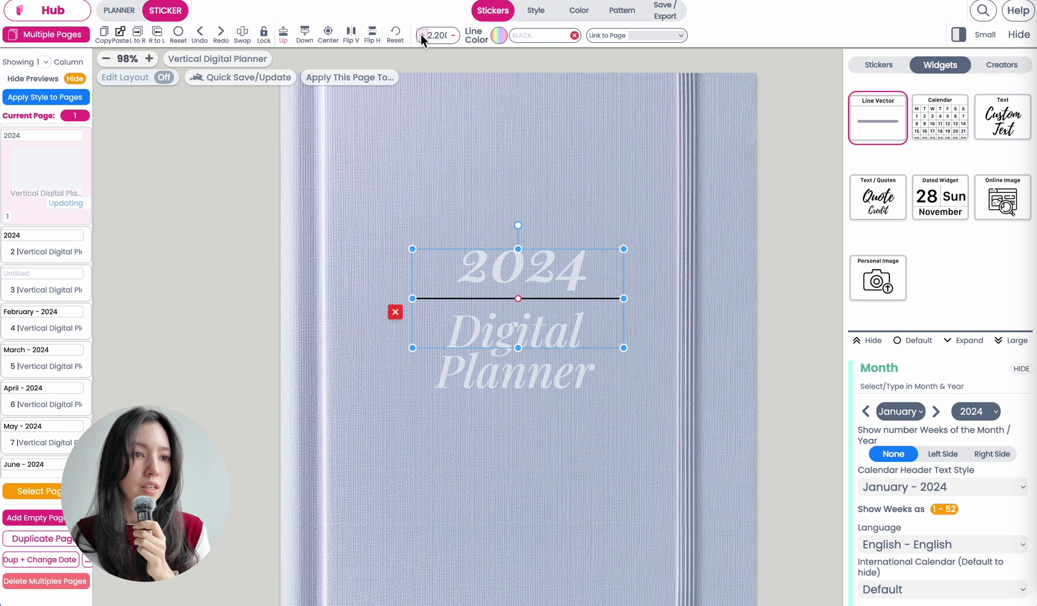
left_click(422, 35)
- Set the divider line's color to semi-transparent white #FFFFFF8F and nudge it slightly lower
left_click(541, 37)
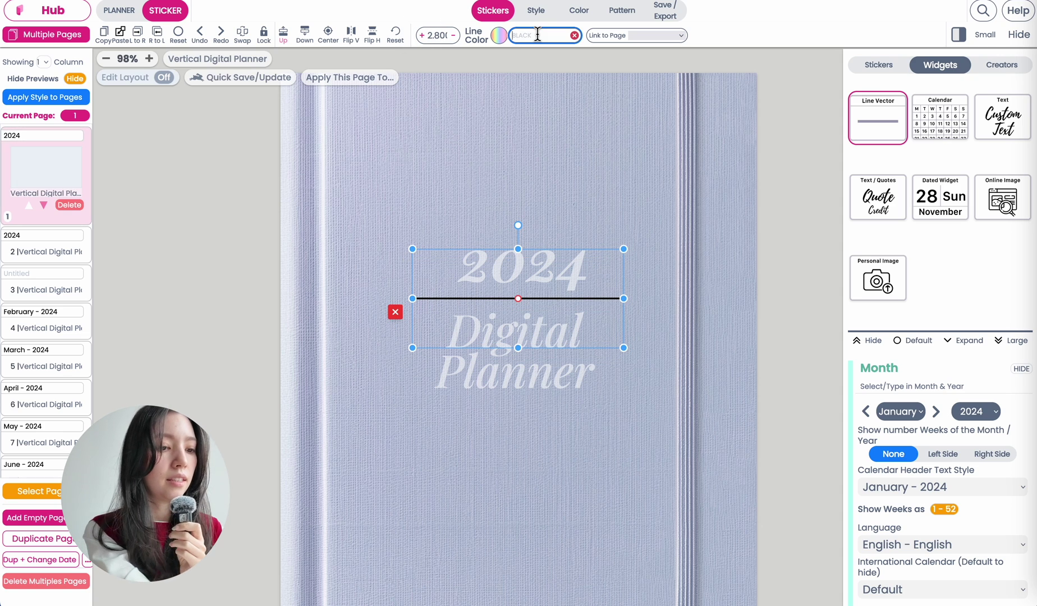
type("WHITE")
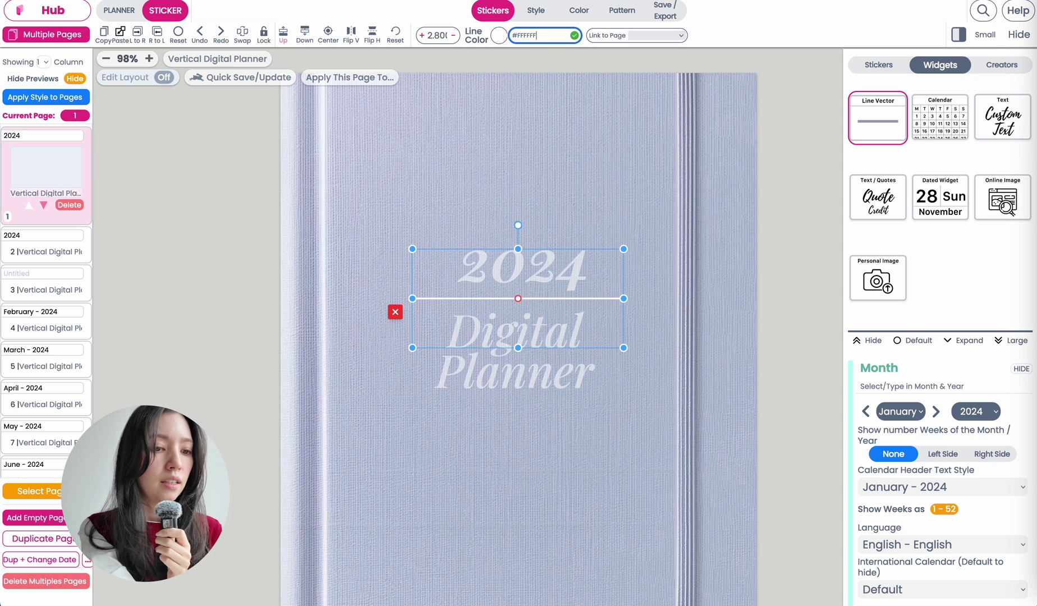
type("90")
key("BackSpace")
key("BackSpace")
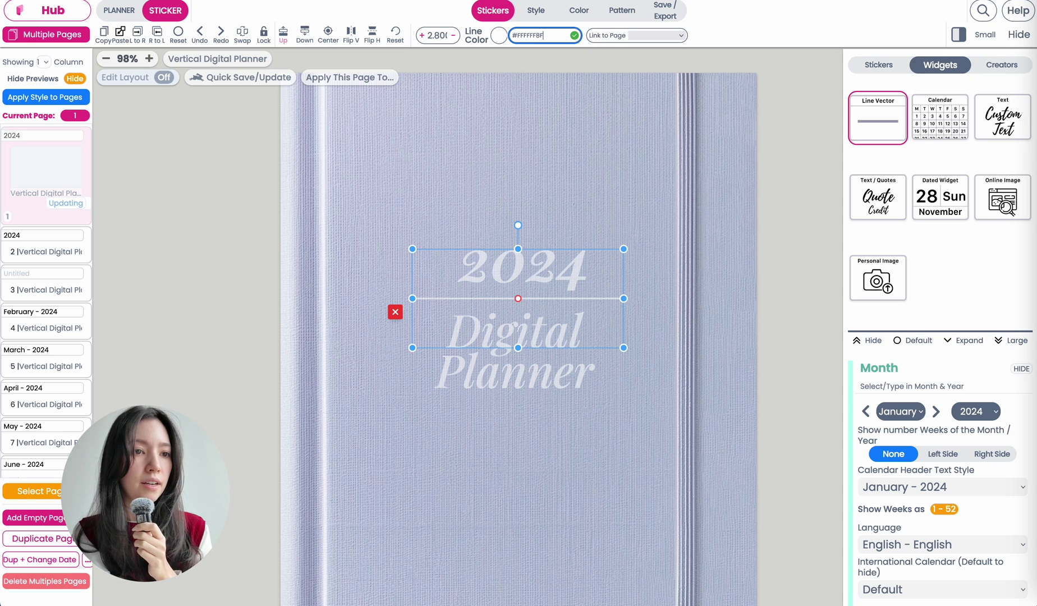
type("8F")
left_click(607, 308)
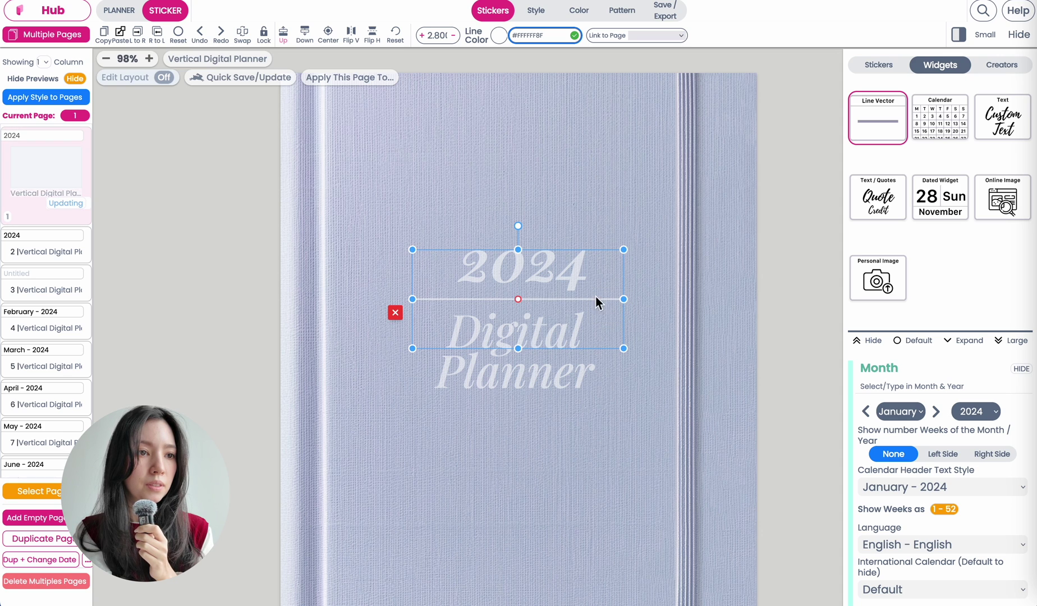
- Set the 2024 title text's size to 130
left_click(556, 240)
double_click(477, 34)
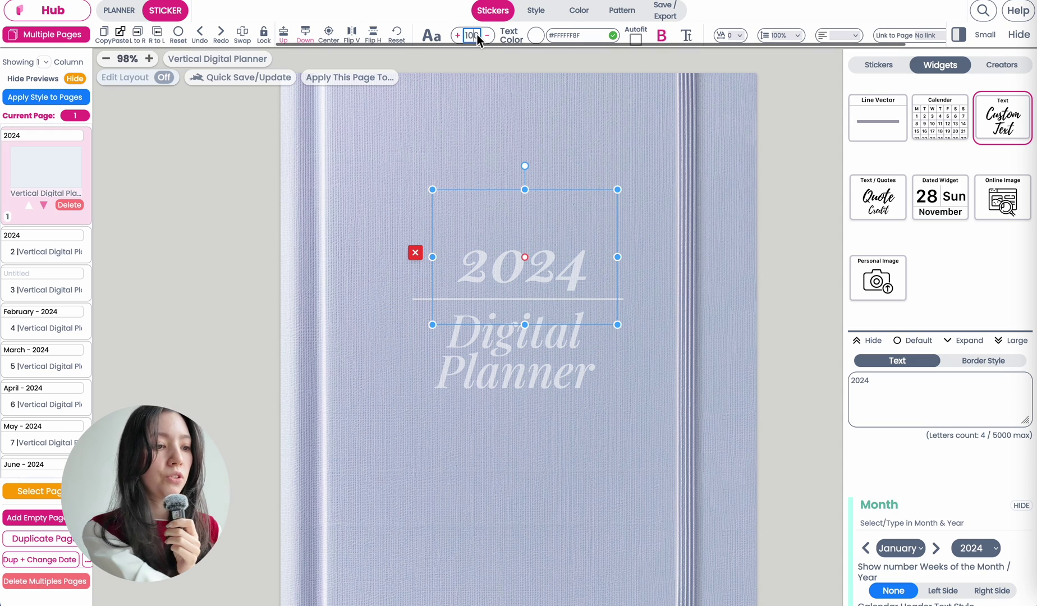
type("130")
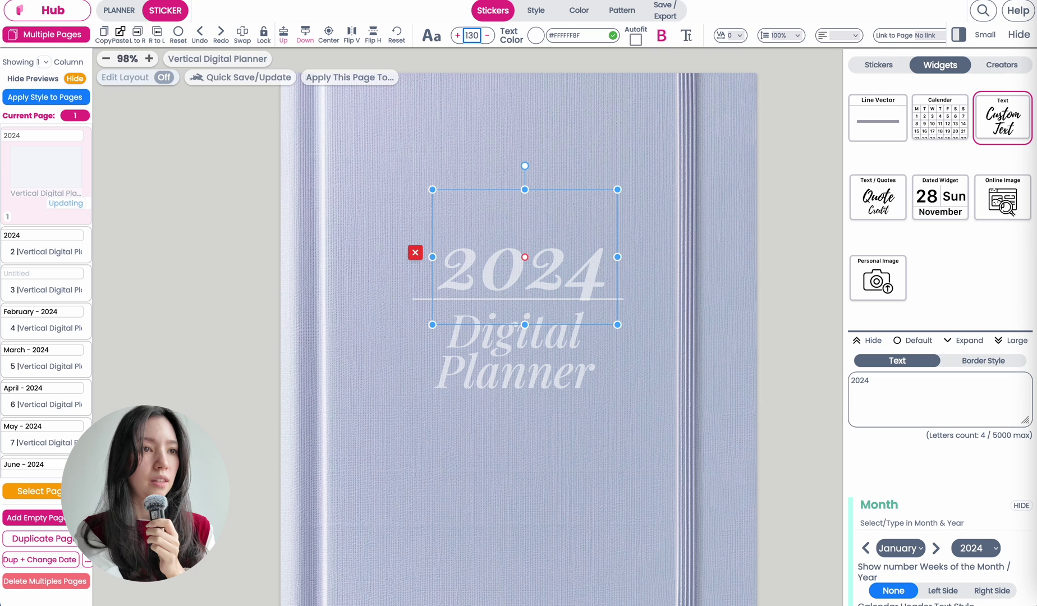
- Move the divider line slightly lower and adjust the 2024 text's position above it to balance the spacing
left_click(550, 269)
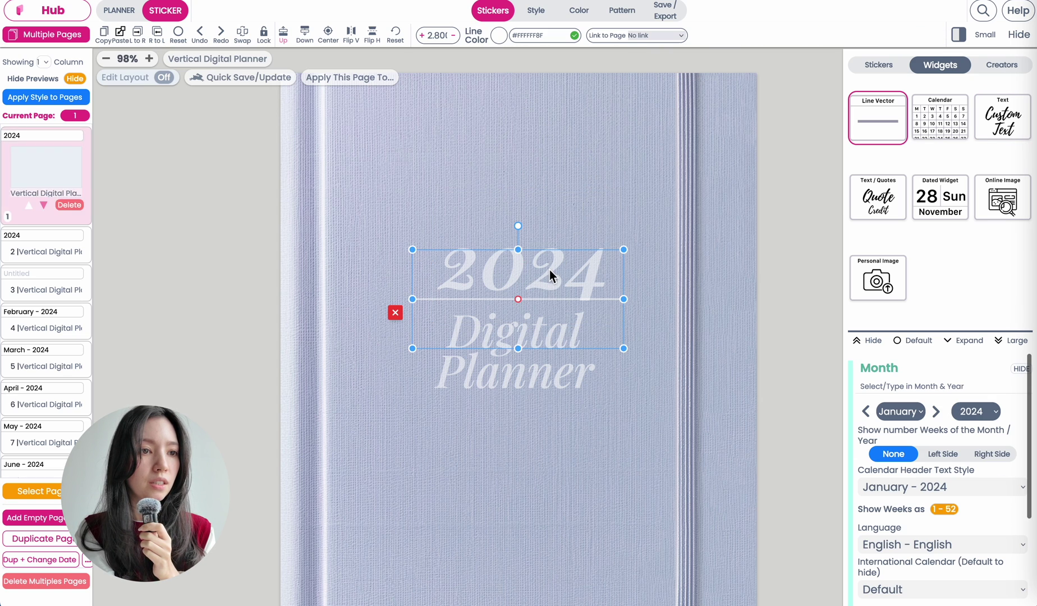
left_click_drag(550, 269, 548, 257)
left_click(548, 255)
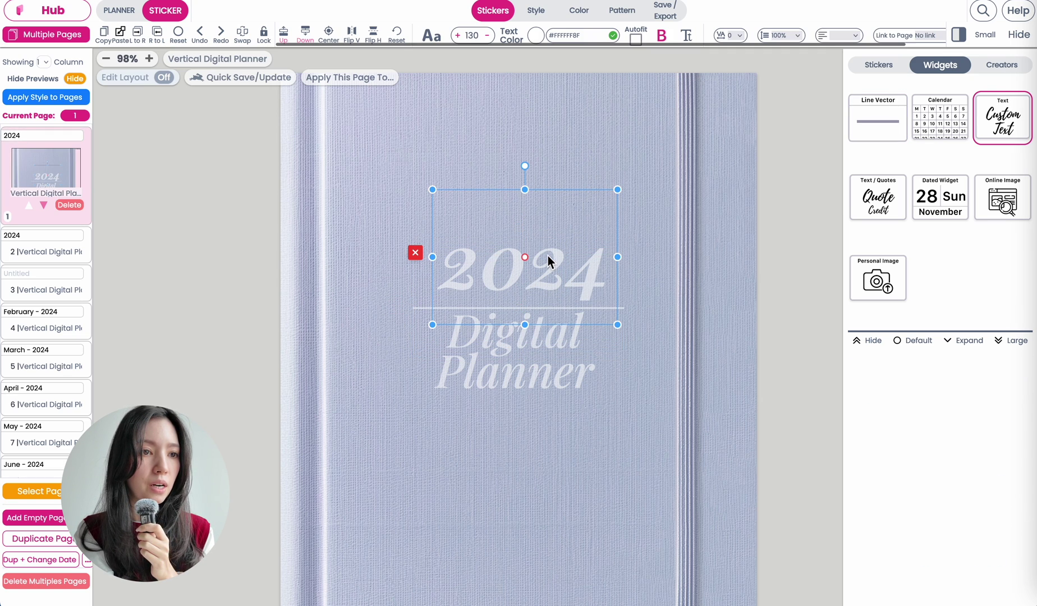
left_click(547, 245)
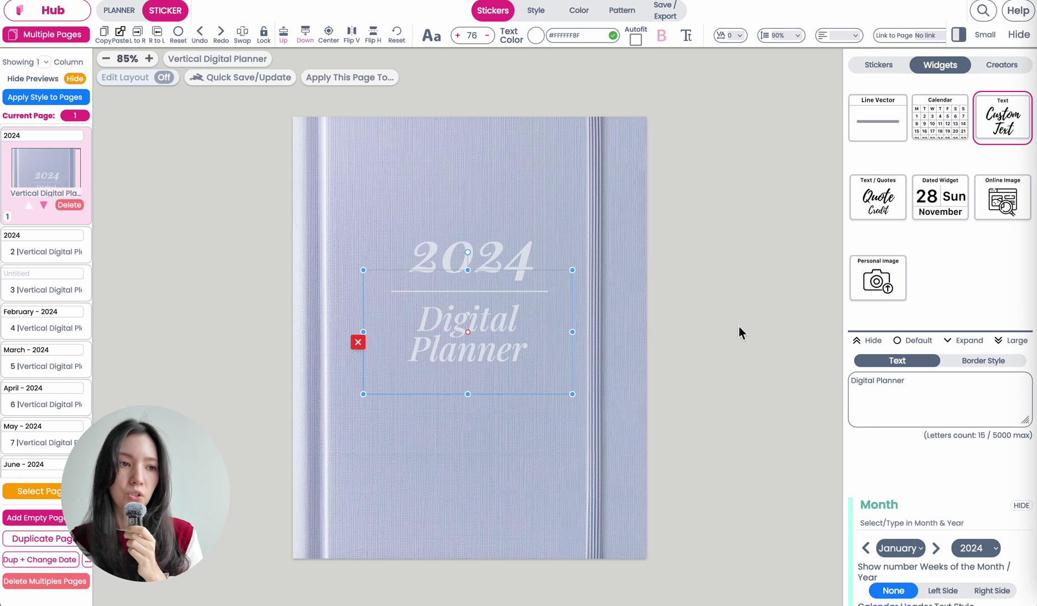
left_click(530, 475)
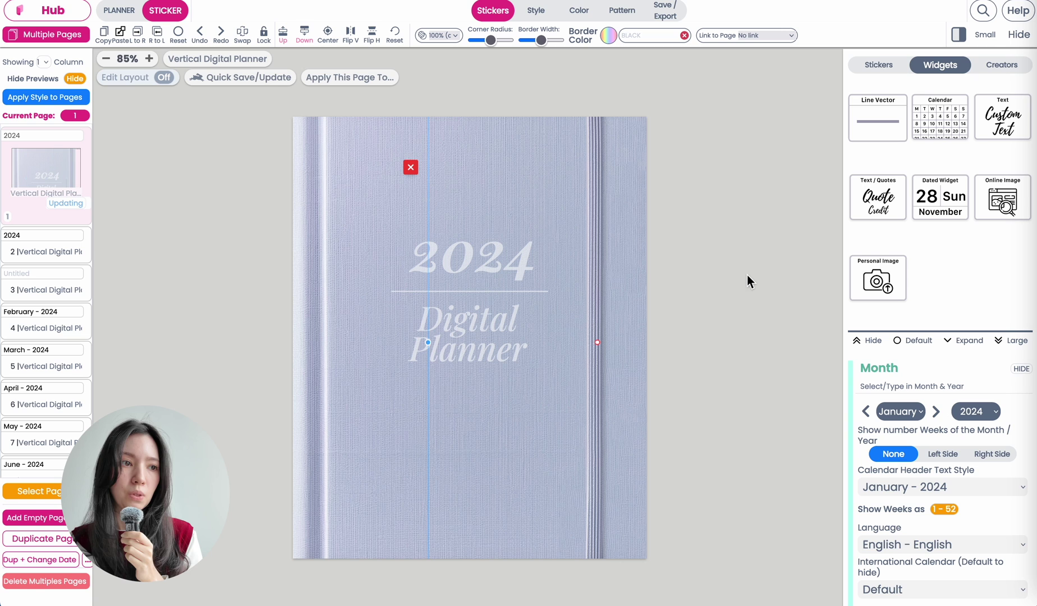
left_click(297, 284)
scroll(403, 259, "up", 2)
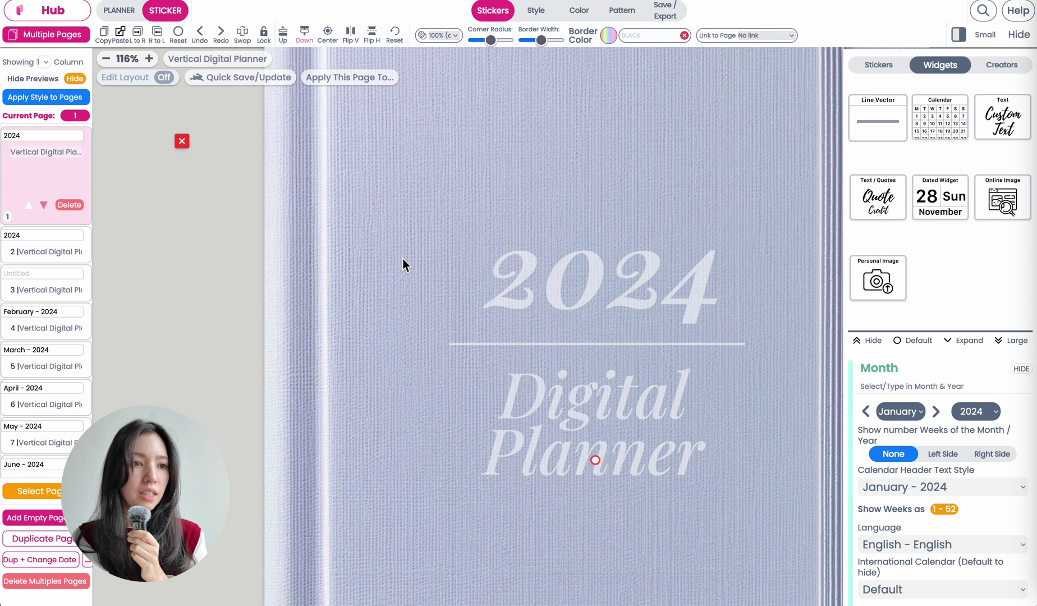
scroll(403, 259, "down", 1)
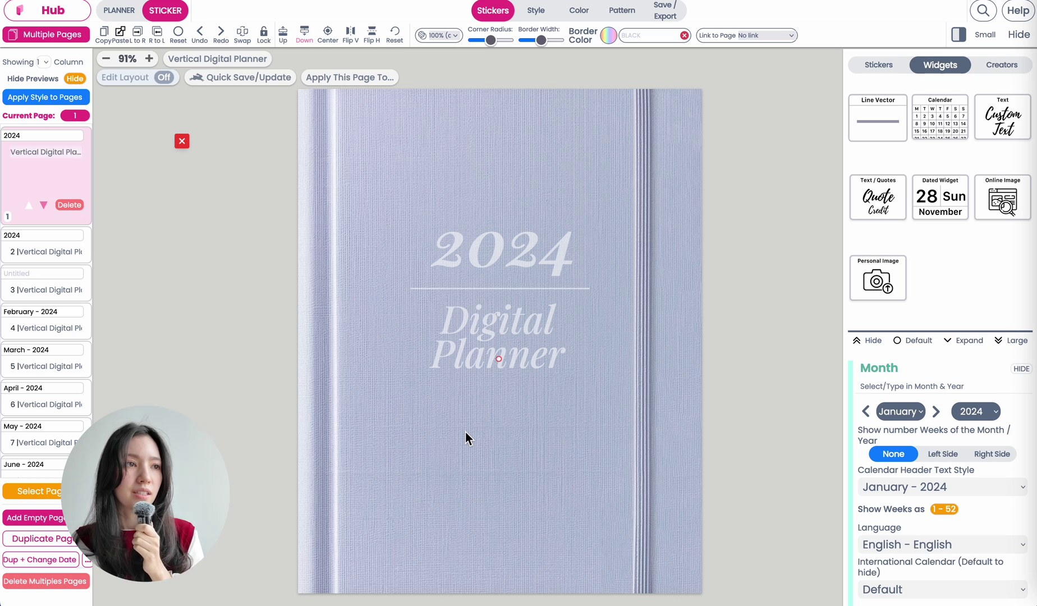
- Change the planner page size to Vertical Digital Planner Landscape
left_click(117, 11)
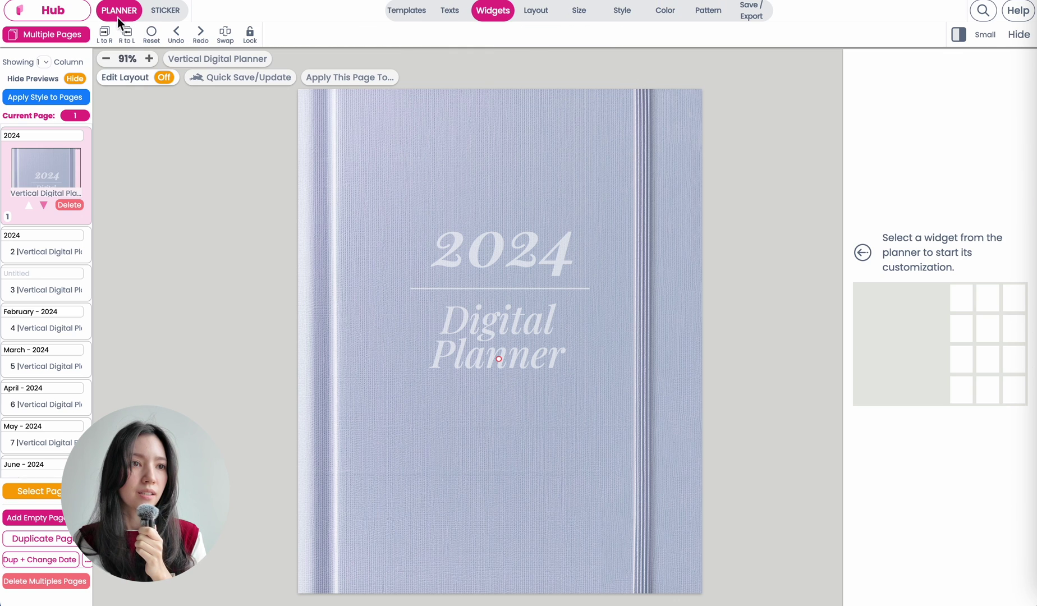
left_click(538, 11)
left_click(583, 11)
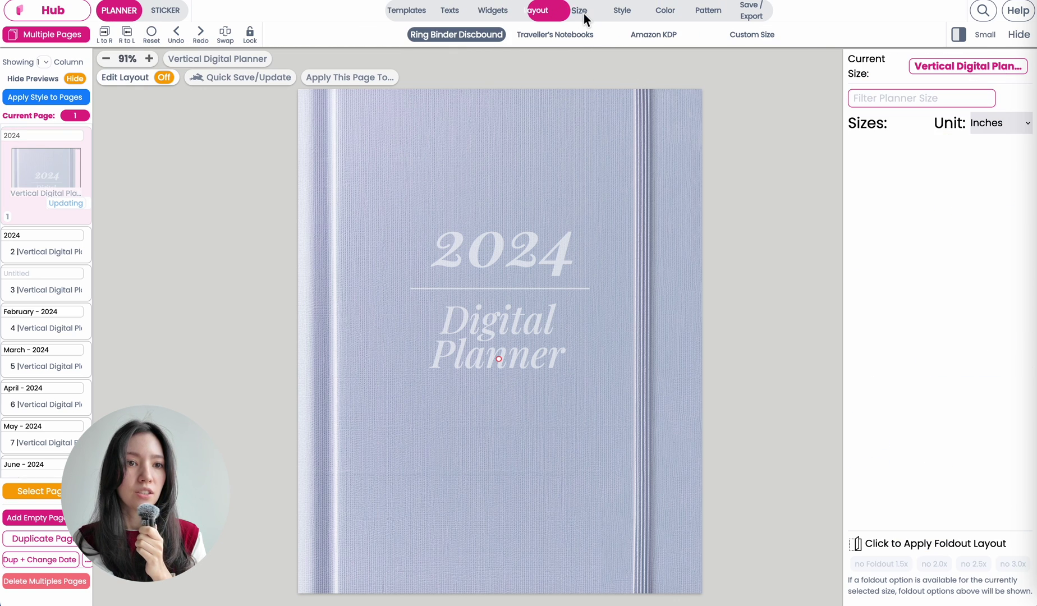
left_click(879, 232)
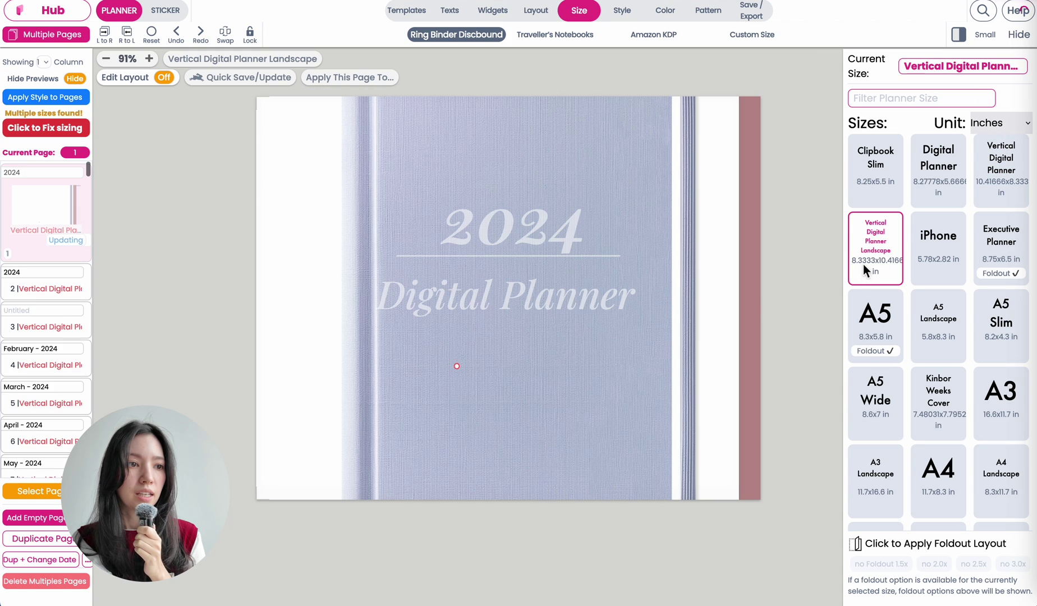
- Reposition and enlarge the blue cover image so it fills the landscape page behind the title
left_click(165, 10)
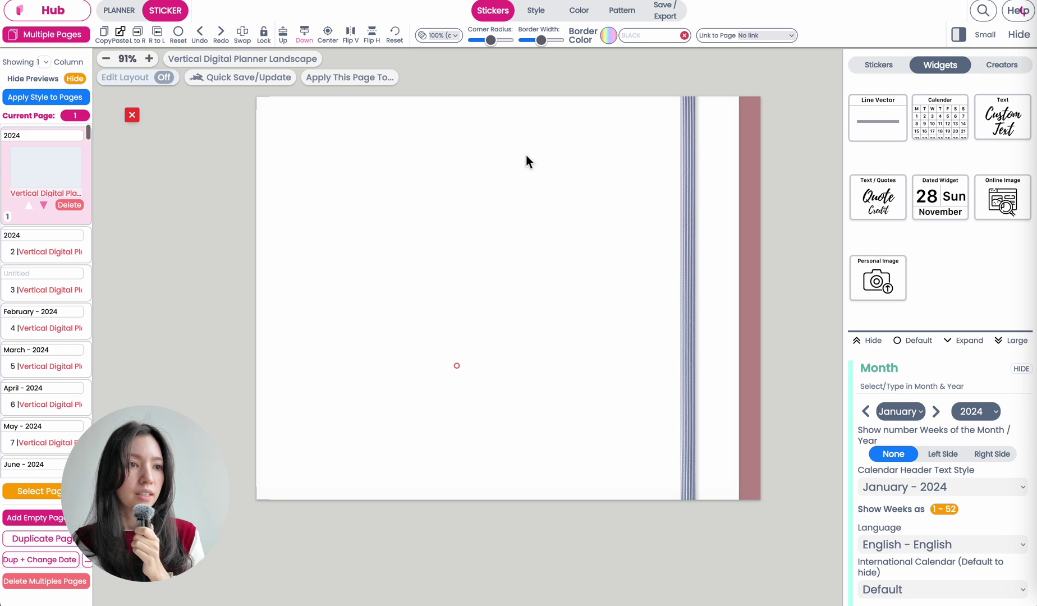
left_click(419, 174)
left_click_drag(419, 173, 355, 308)
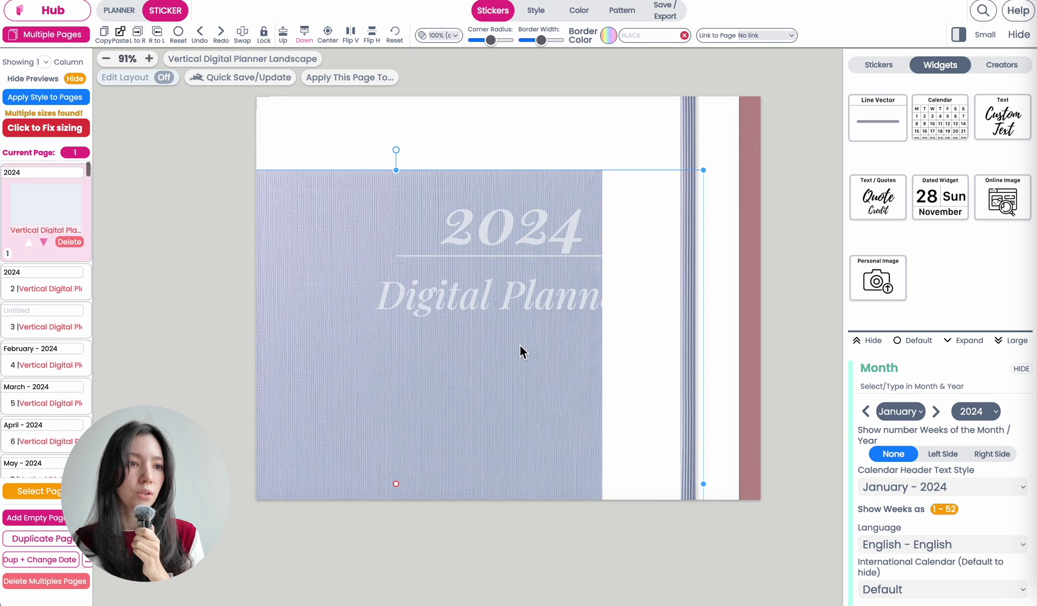
scroll(519, 346, "down", 5)
left_click_drag(524, 223, 634, 108)
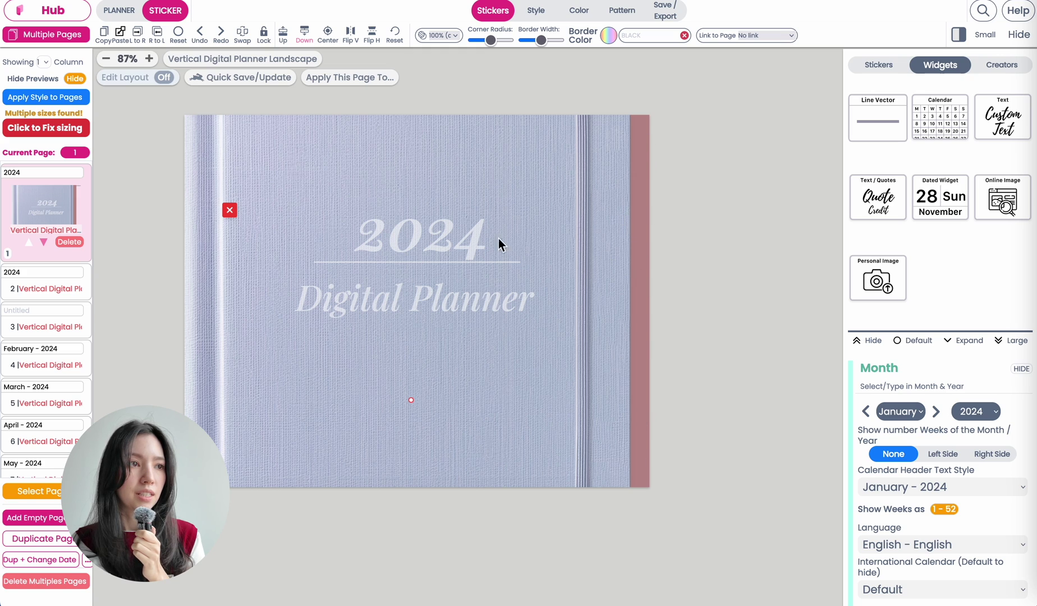
- Set the Digital Planner layout's outer padding to 0 inch
left_click(115, 14)
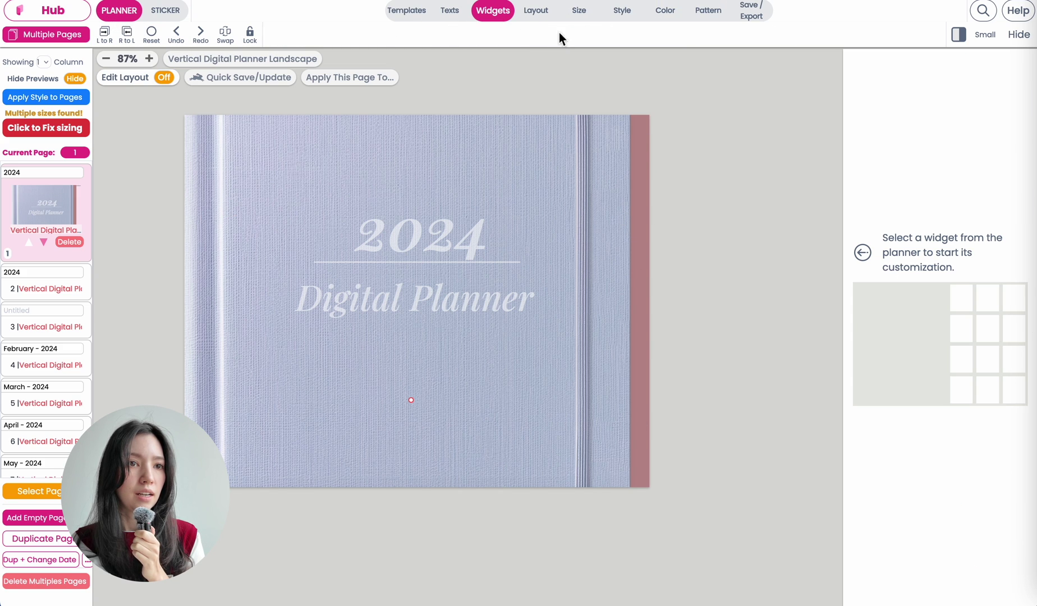
left_click(535, 13)
left_click(802, 36)
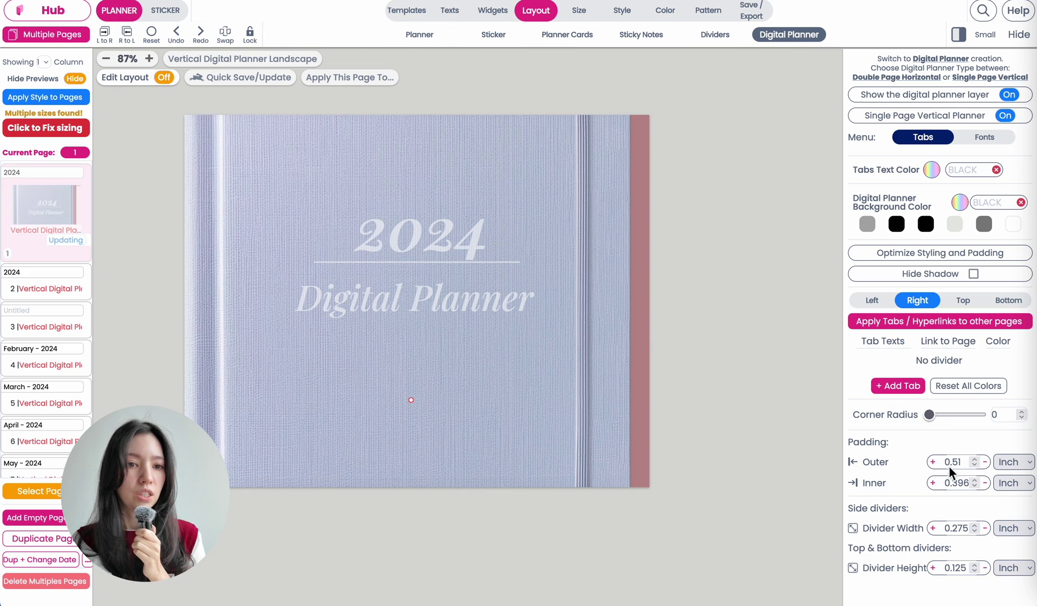
type("0")
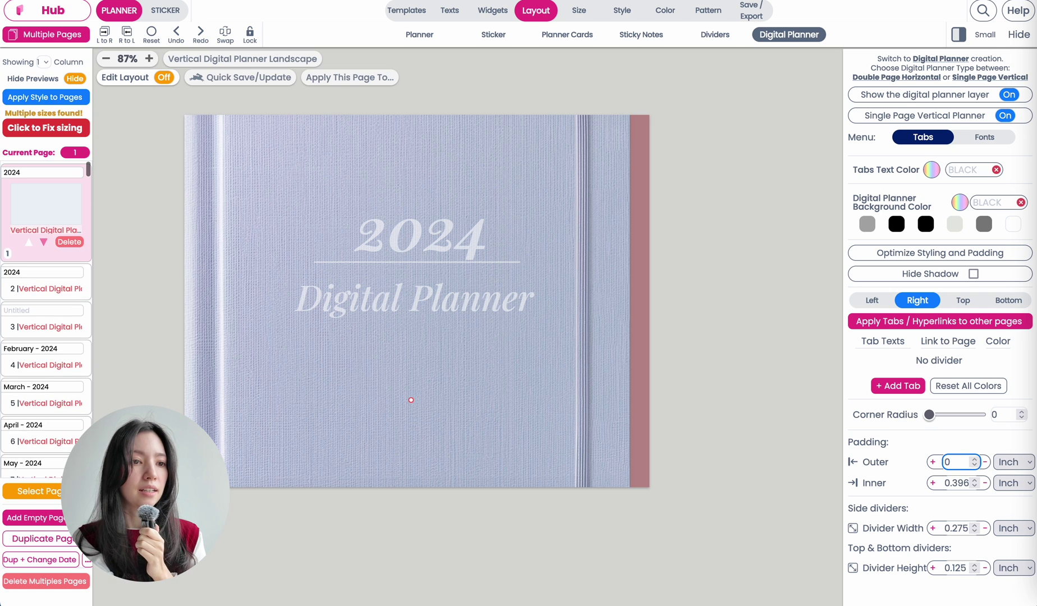
- Adjust the cover artwork toward the page's right edge to suit the widened landscape page
left_click(165, 10)
left_click(602, 229)
left_click_drag(603, 230, 704, 229)
left_click(373, 365)
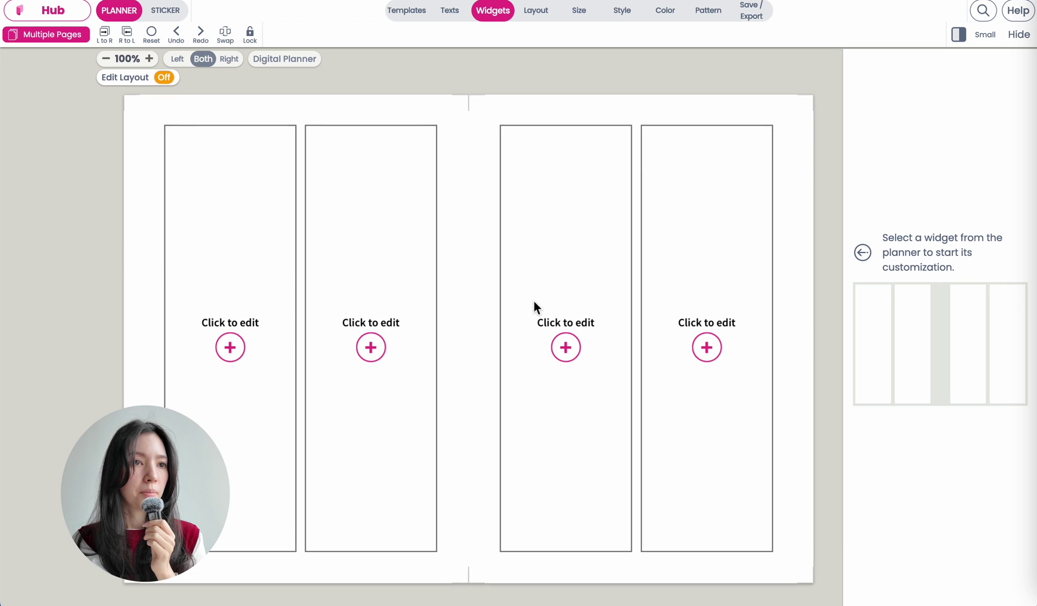
- Turn on the digital planner layer and Single Page Vertical Planner, and set the outer padding to 0 inch
left_click(567, 11)
left_click(547, 11)
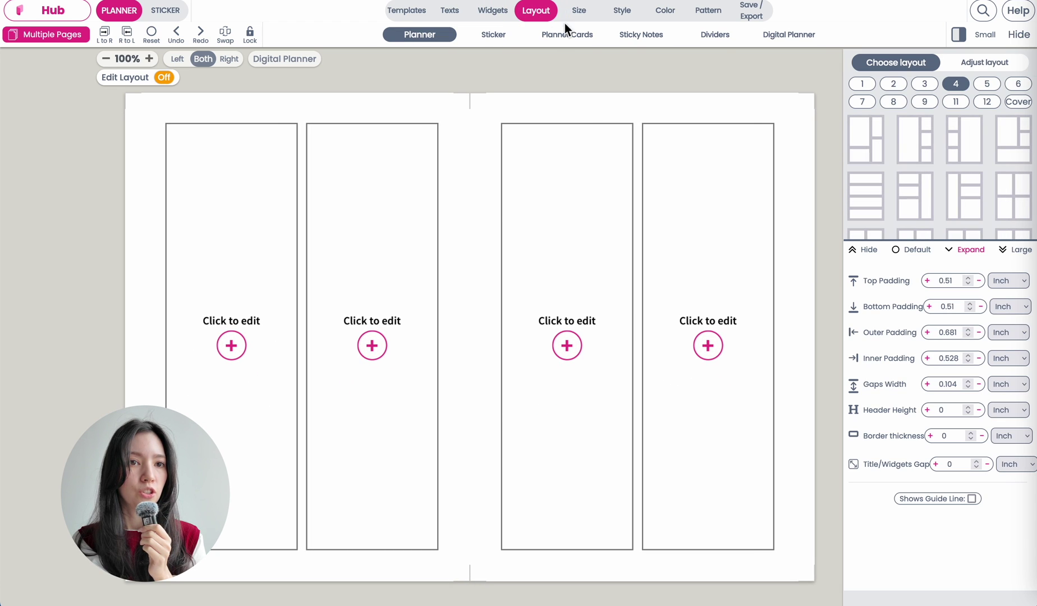
left_click(788, 35)
left_click(909, 97)
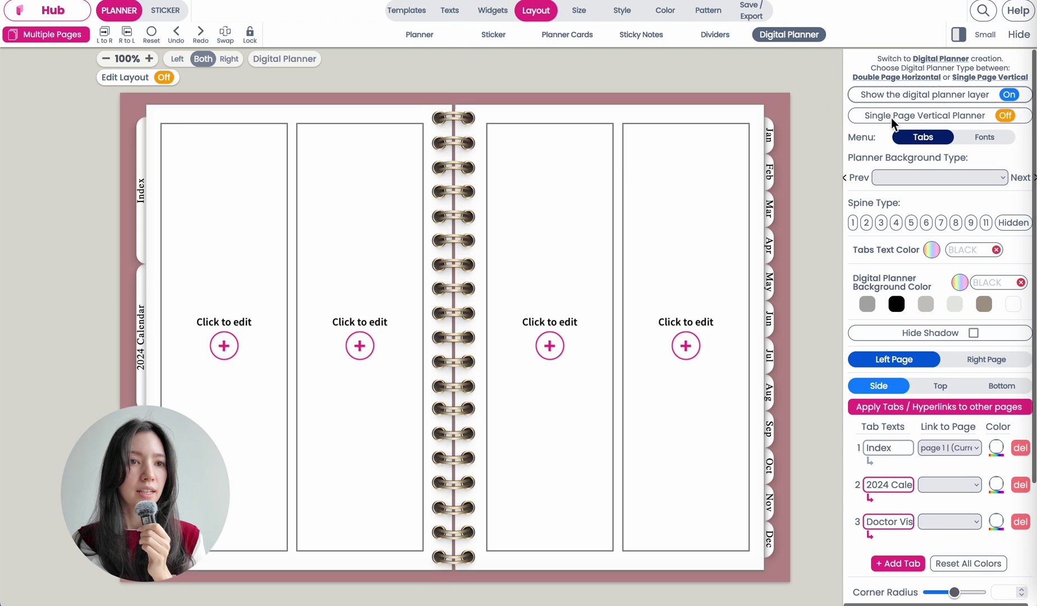
left_click(871, 116)
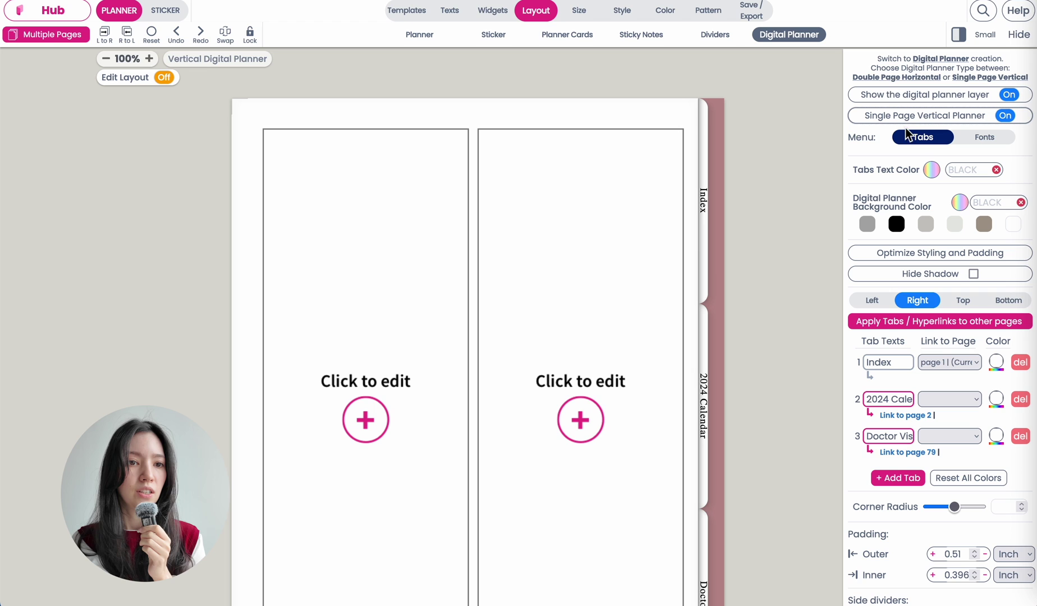
scroll(926, 482, "down", 1)
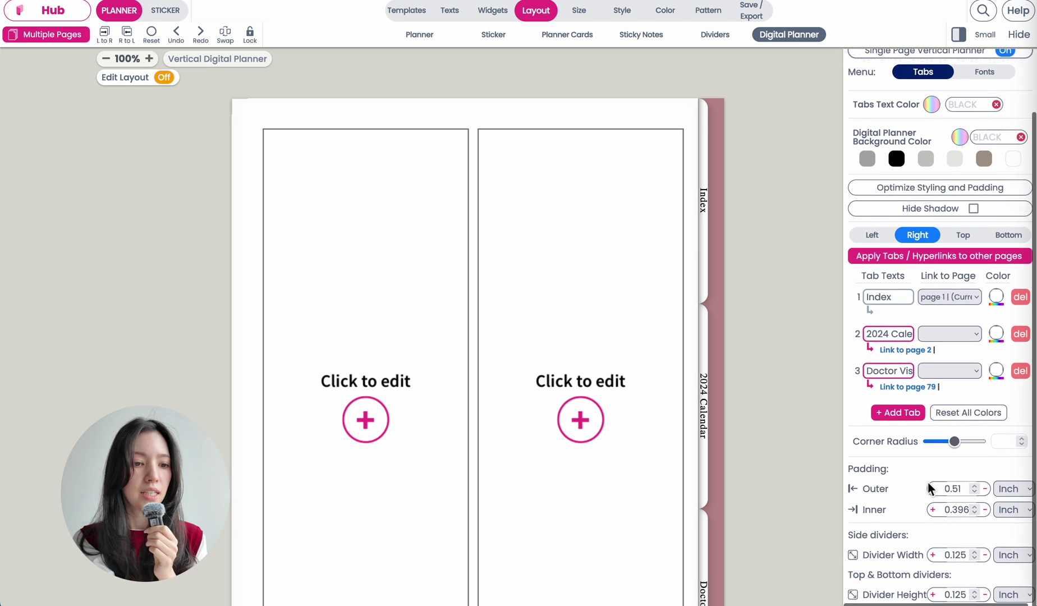
double_click(951, 491)
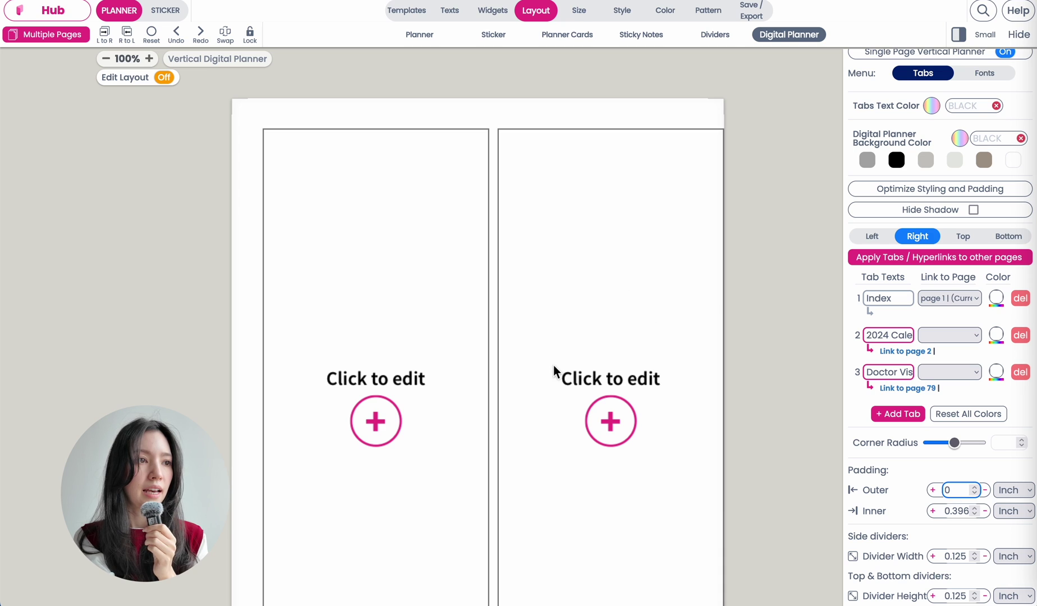
- Enable layout editing and remove both column boxes to leave the vertical page blank
left_click(153, 78)
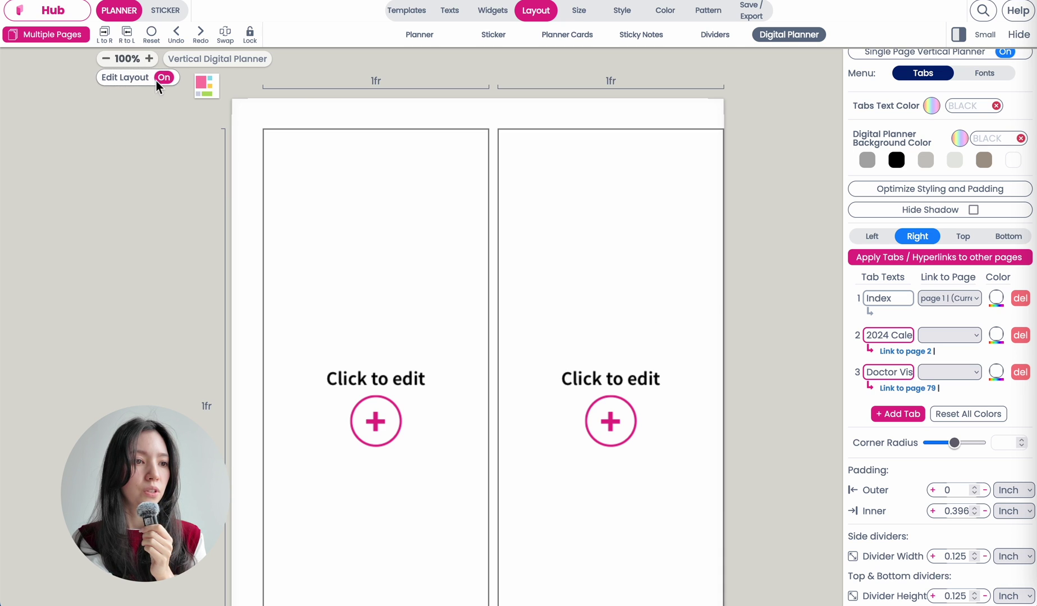
left_click(379, 416)
left_click(377, 407)
left_click(609, 418)
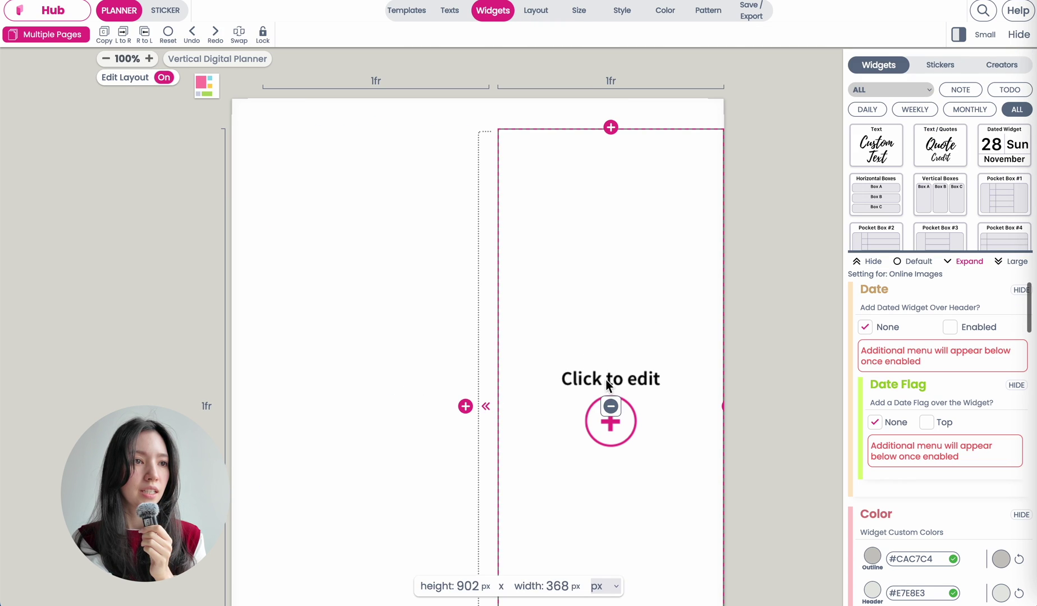
left_click(609, 406)
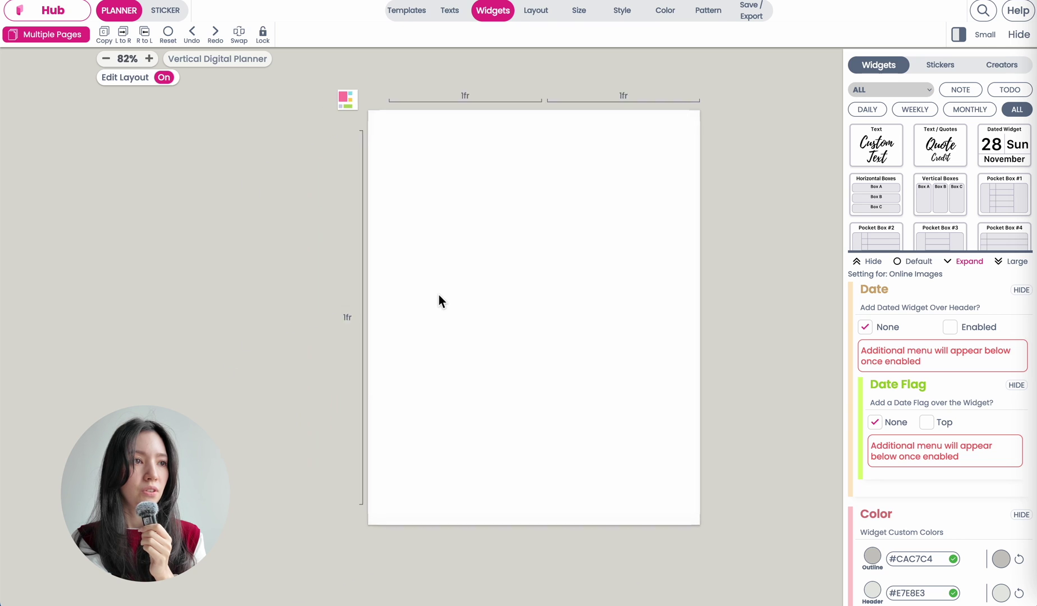
- Filter the sticker library for "digit" and open the Digital Planner Cover collection
left_click(165, 13)
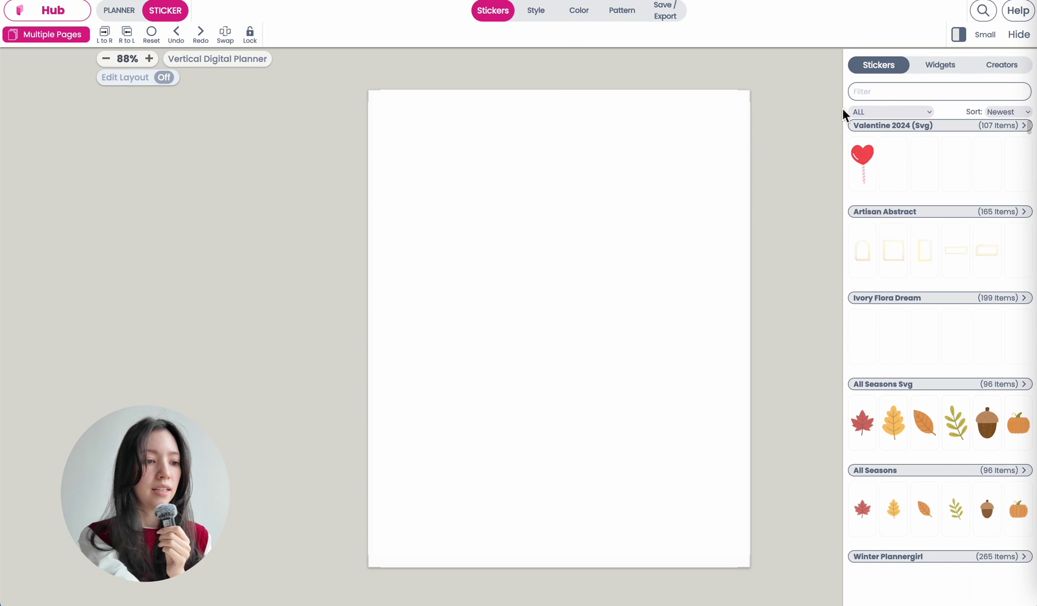
left_click(881, 90)
type("digit")
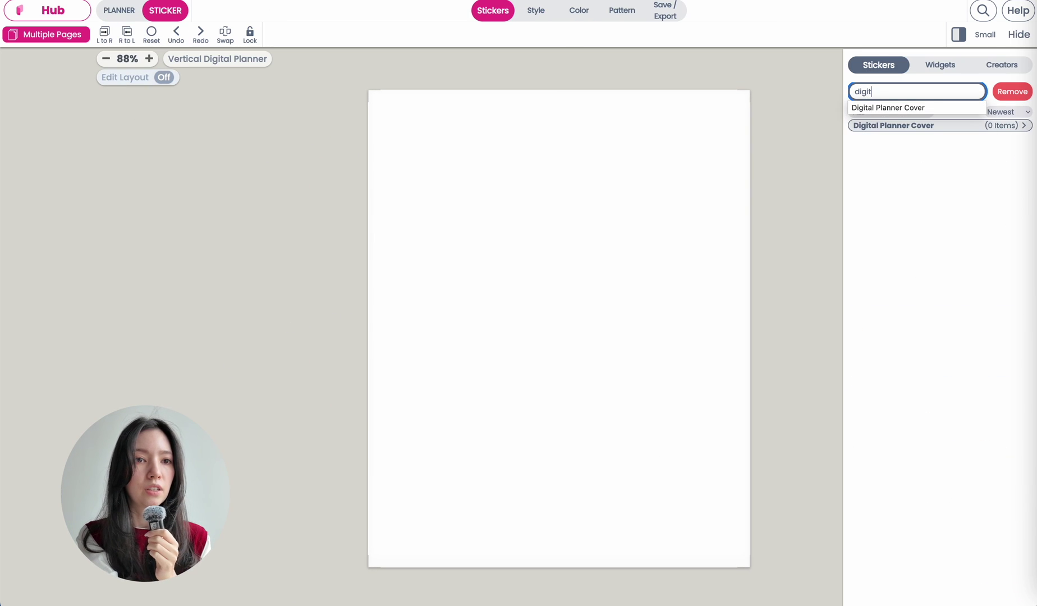
left_click(906, 127)
left_click(906, 127)
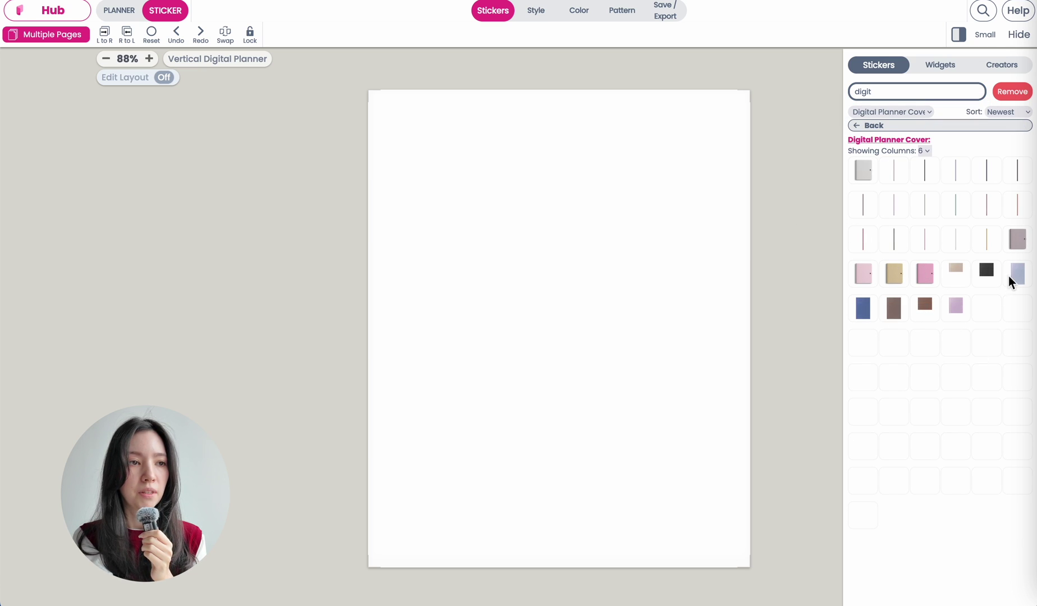
- Add a cover sticker from the collection to the blank page, enlarge it and position it over the page
left_click(389, 115)
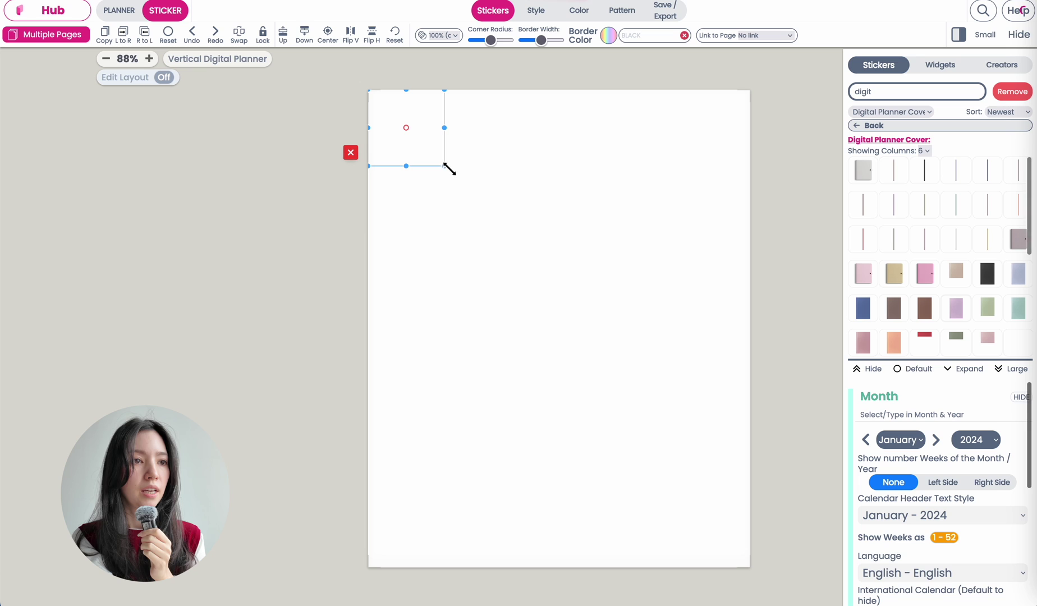
left_click_drag(446, 166, 658, 370)
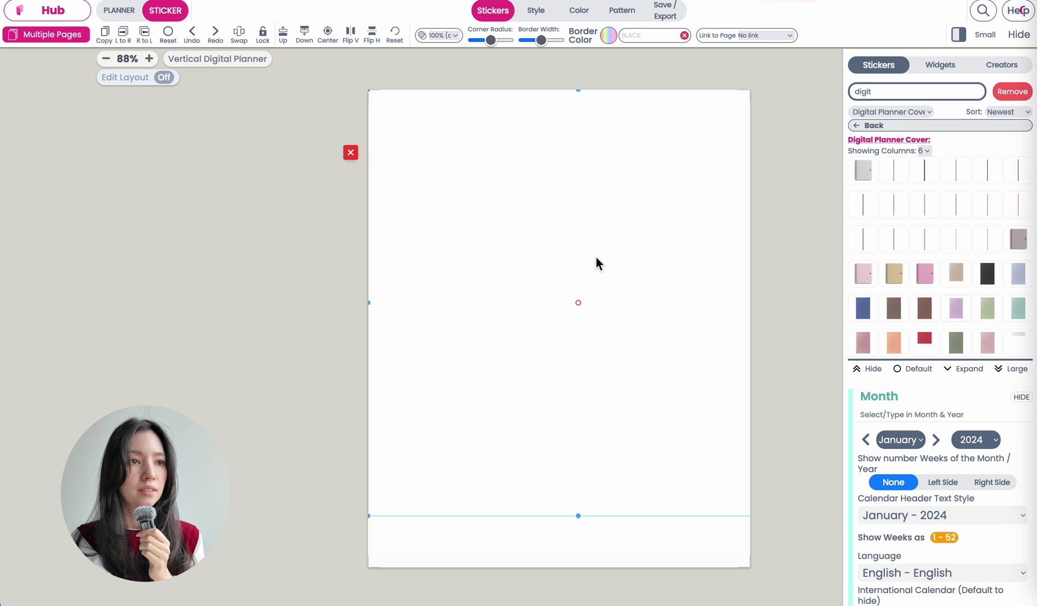
left_click_drag(594, 257, 569, 308)
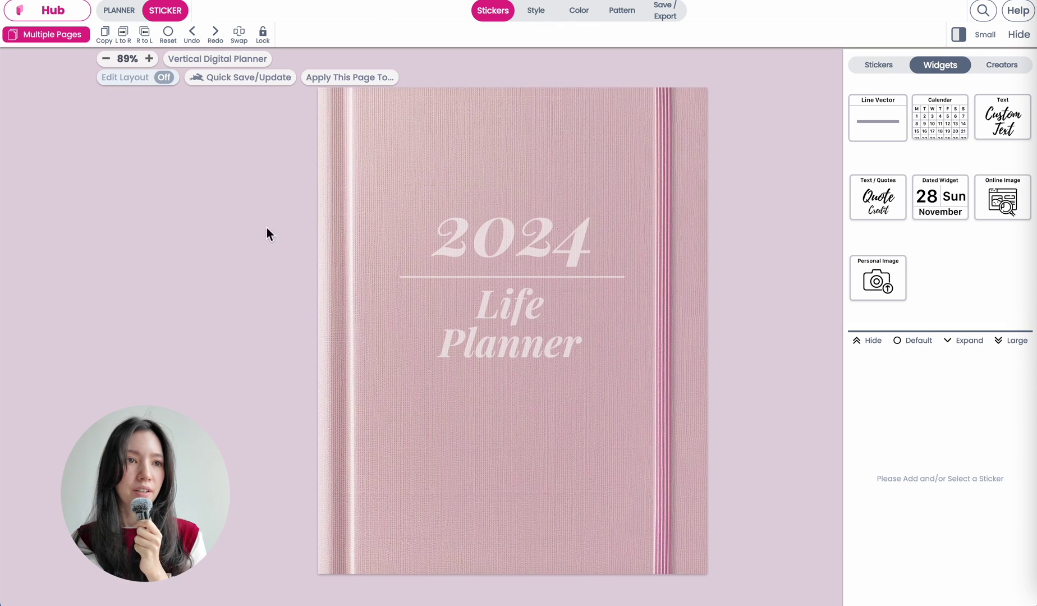
- Configure the PDF export of the pink Life Planner cover as Digital for the selected page only
left_click(672, 7)
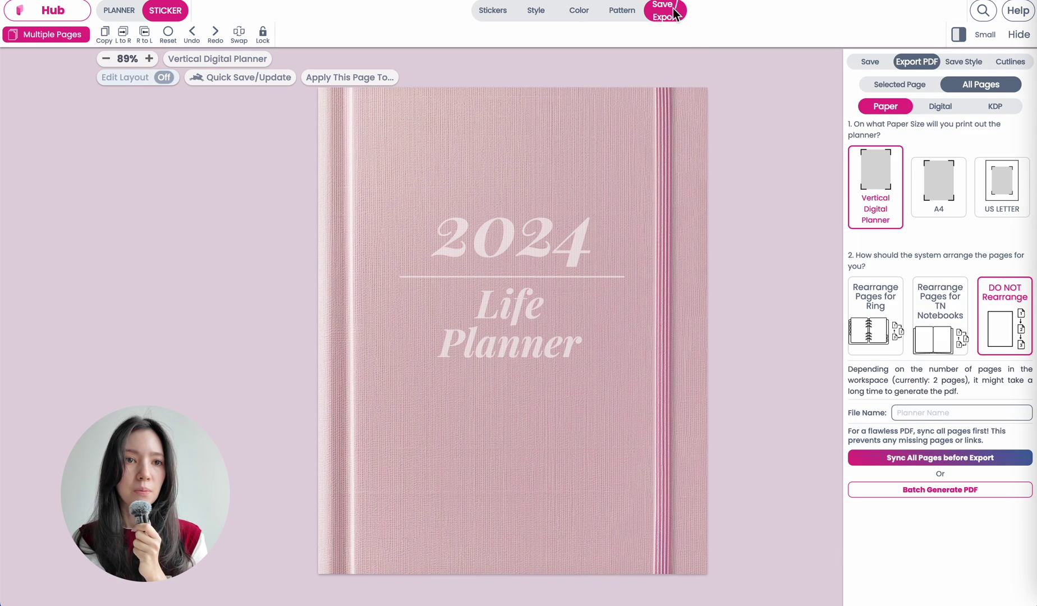
left_click(940, 108)
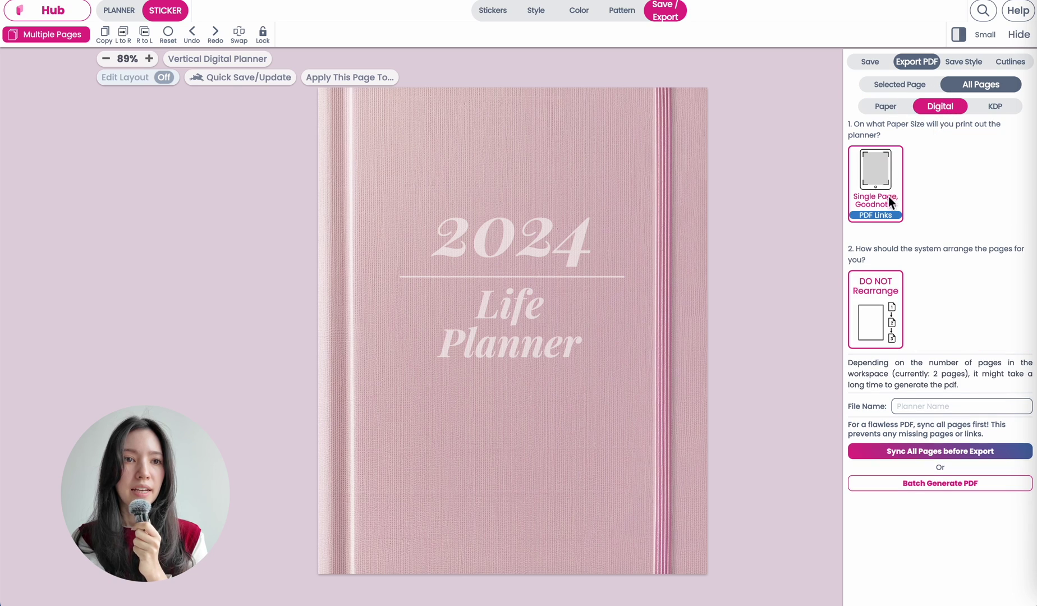
left_click(892, 80)
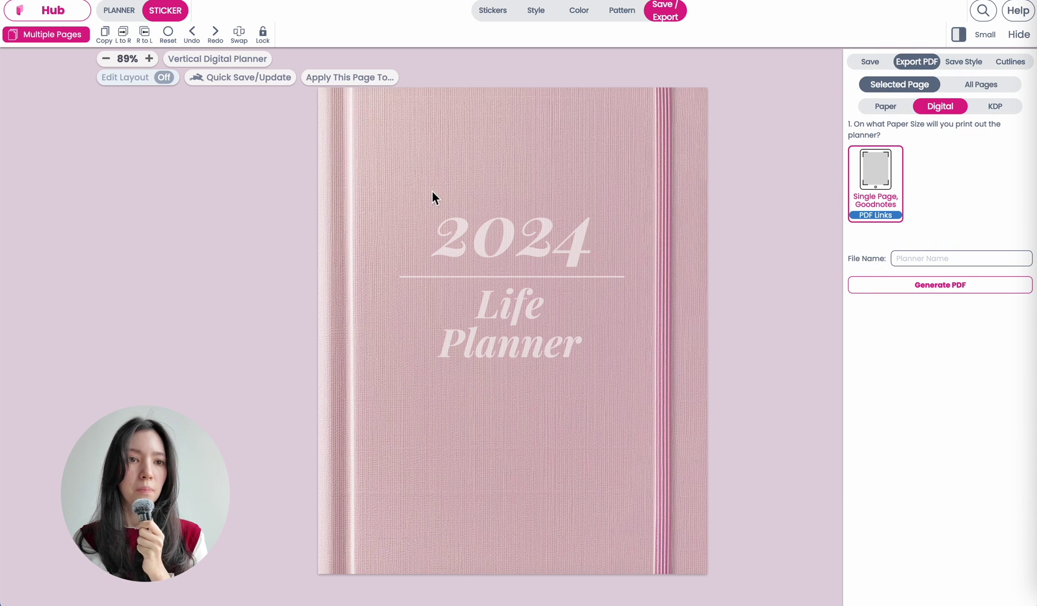
- Generate and download the cover's PDF, and view the whole page
left_click(944, 289)
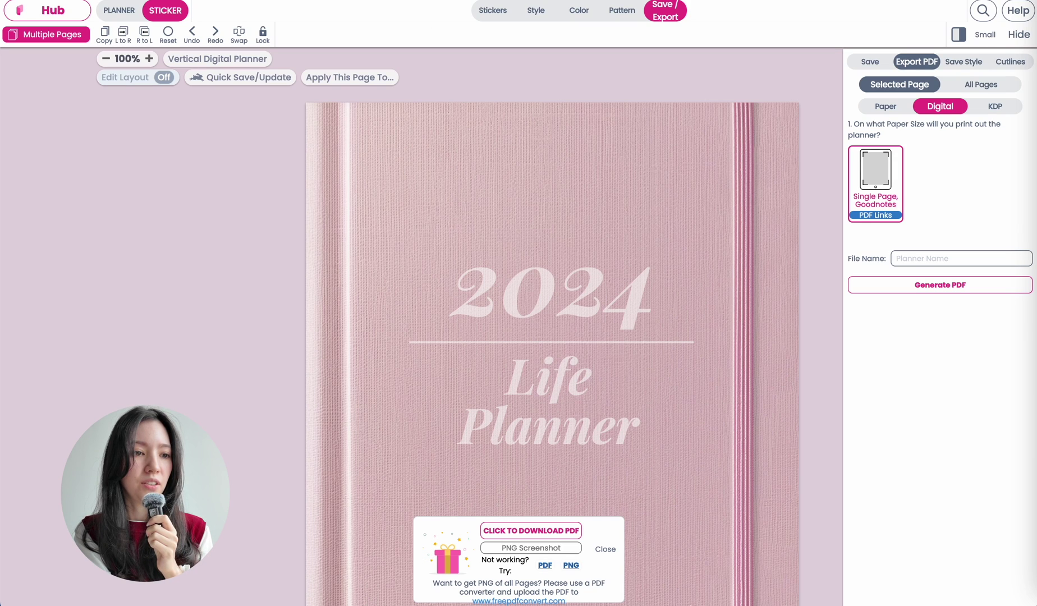
left_click(543, 532)
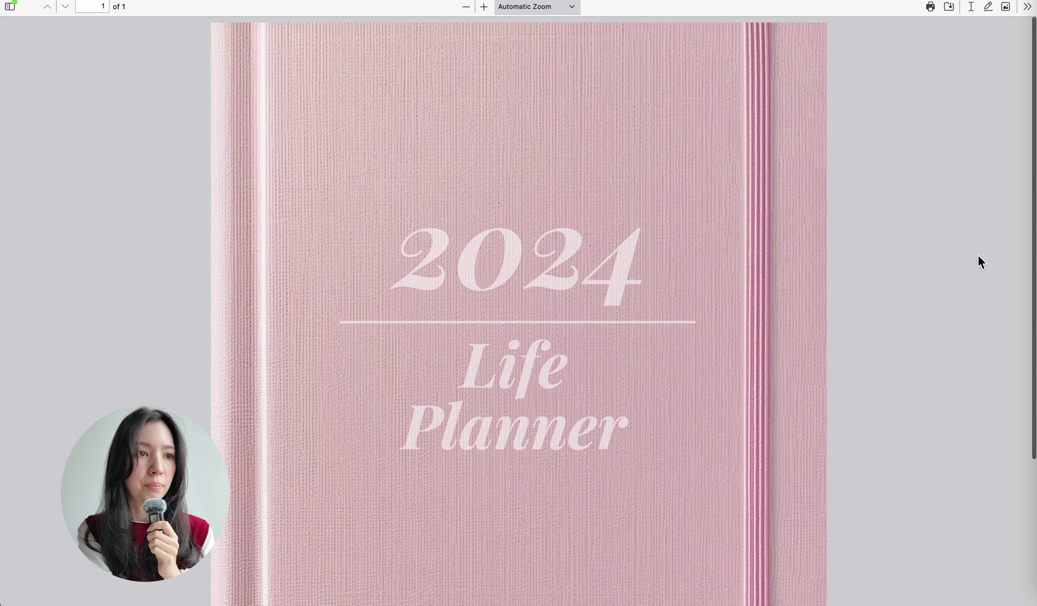
scroll(978, 256, "down", 5)
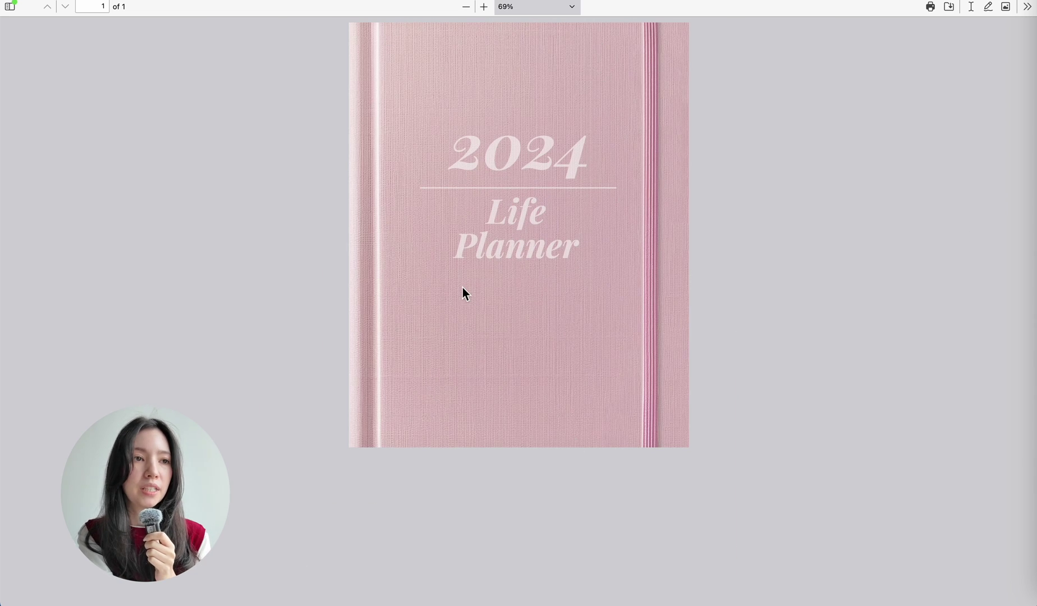